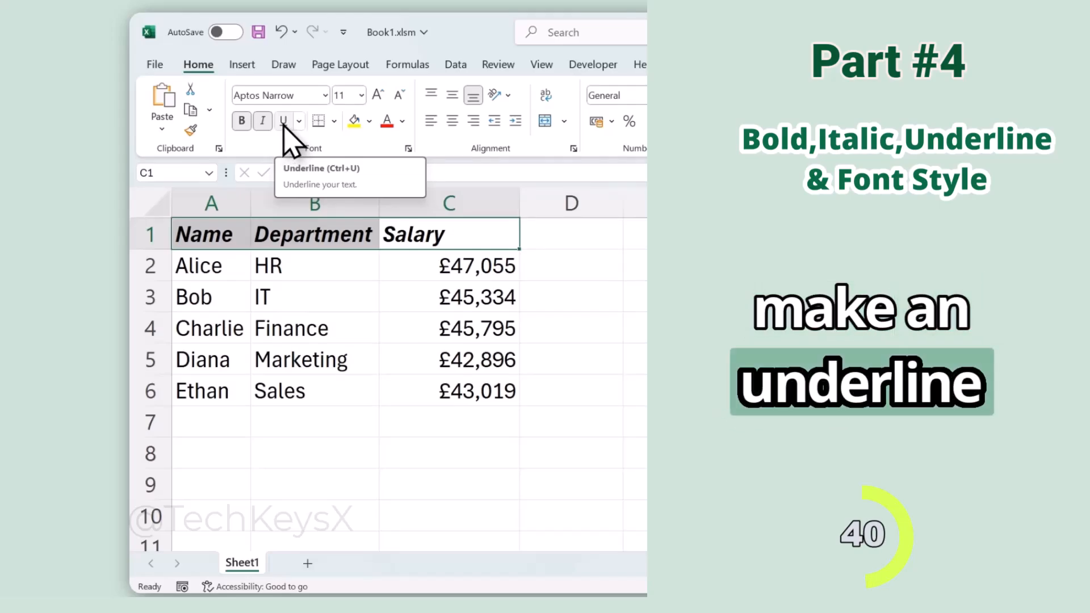
# - Underline the header cells A1:C1 and set their font colour to the dark green theme colour
pyautogui.click(284, 122)
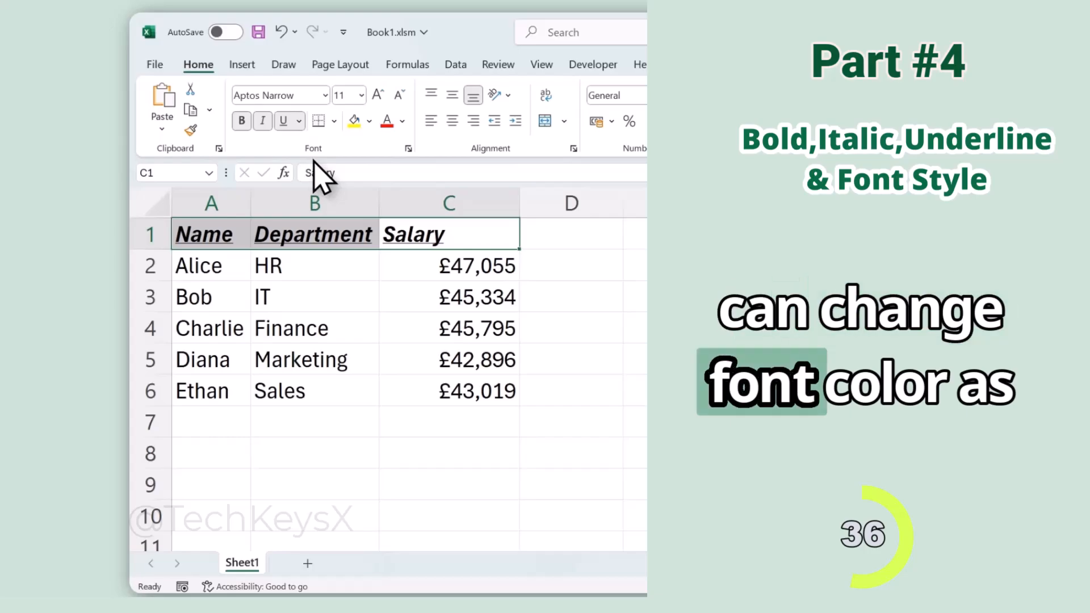
pyautogui.click(402, 121)
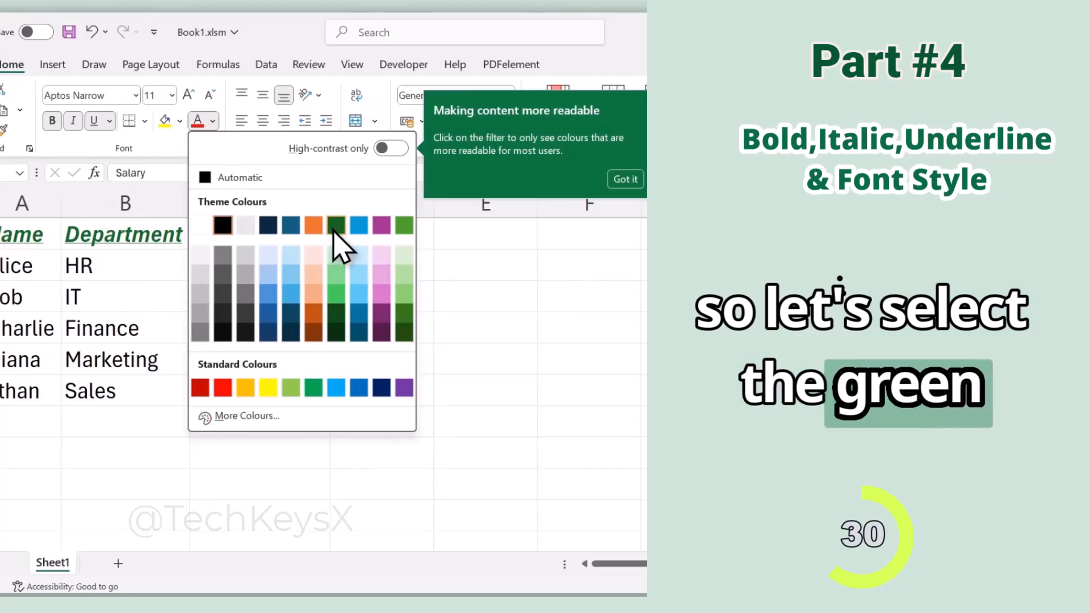
pyautogui.click(336, 225)
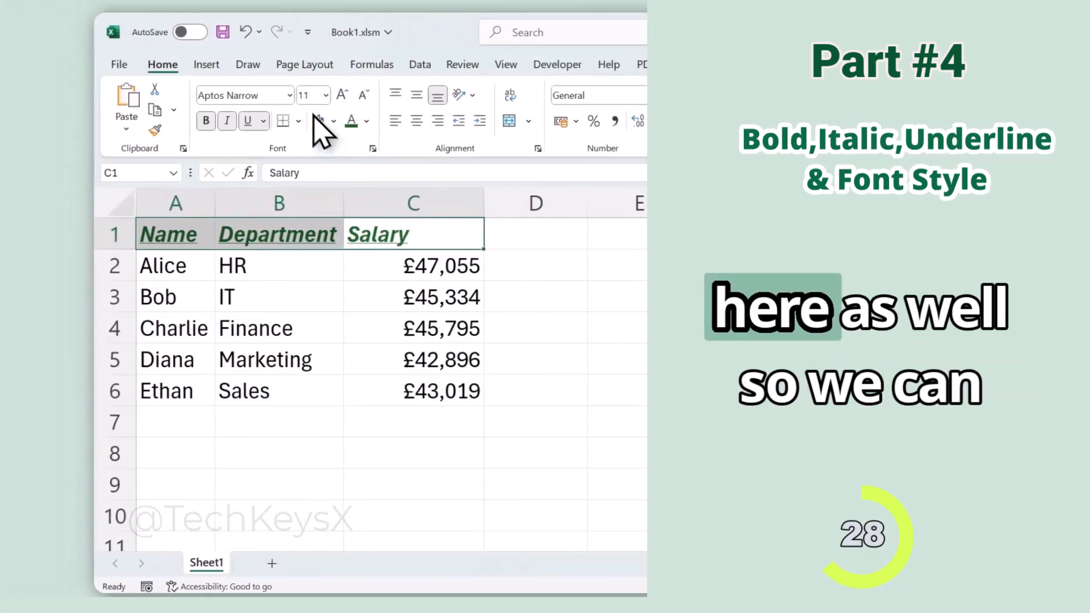
# - Fill the header cells A1:C1 with the lightest blue theme colour
pyautogui.click(333, 121)
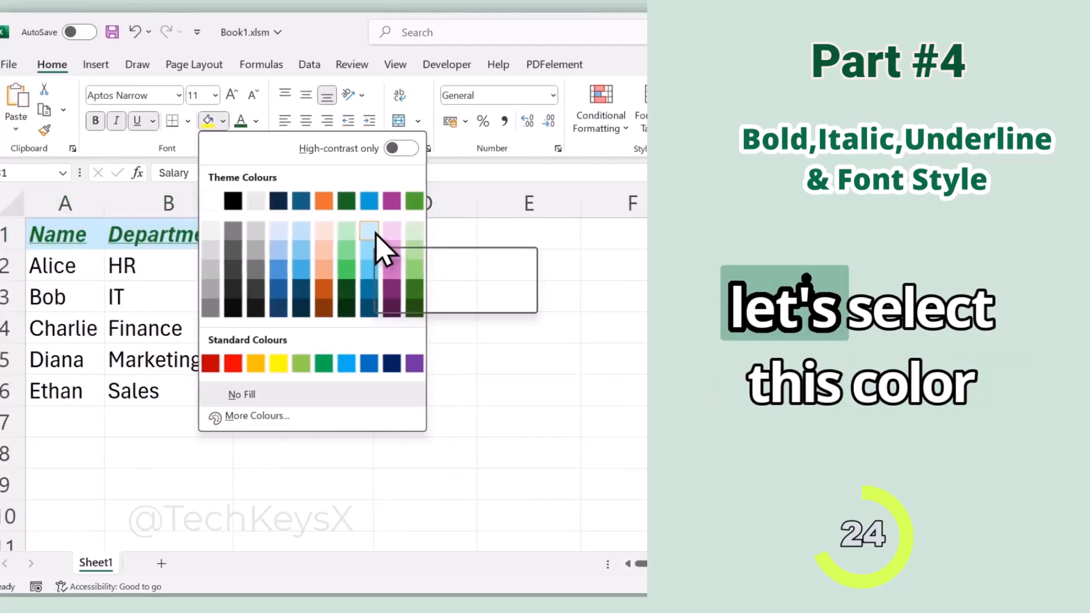
pyautogui.click(374, 234)
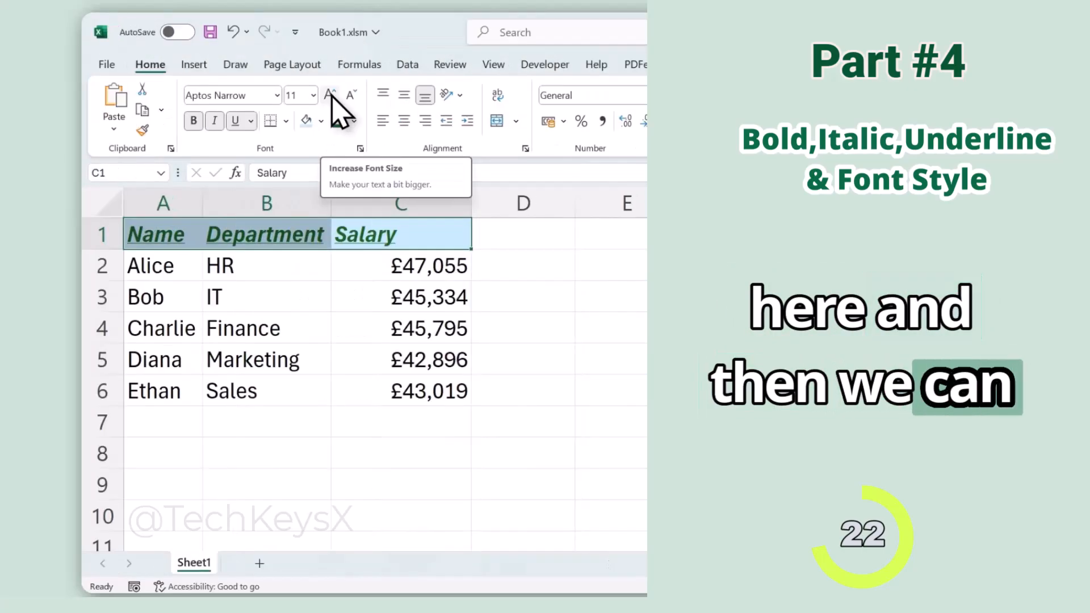
# - Increase the header row's font size to 12 and reduce it back to 11
pyautogui.click(330, 96)
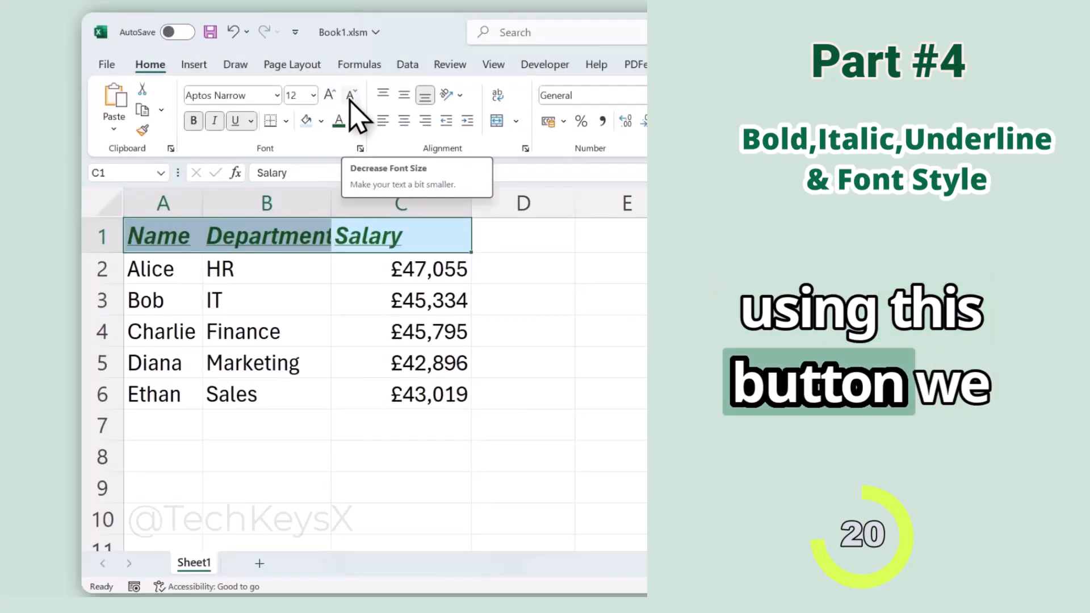
pyautogui.click(351, 96)
pyautogui.click(313, 95)
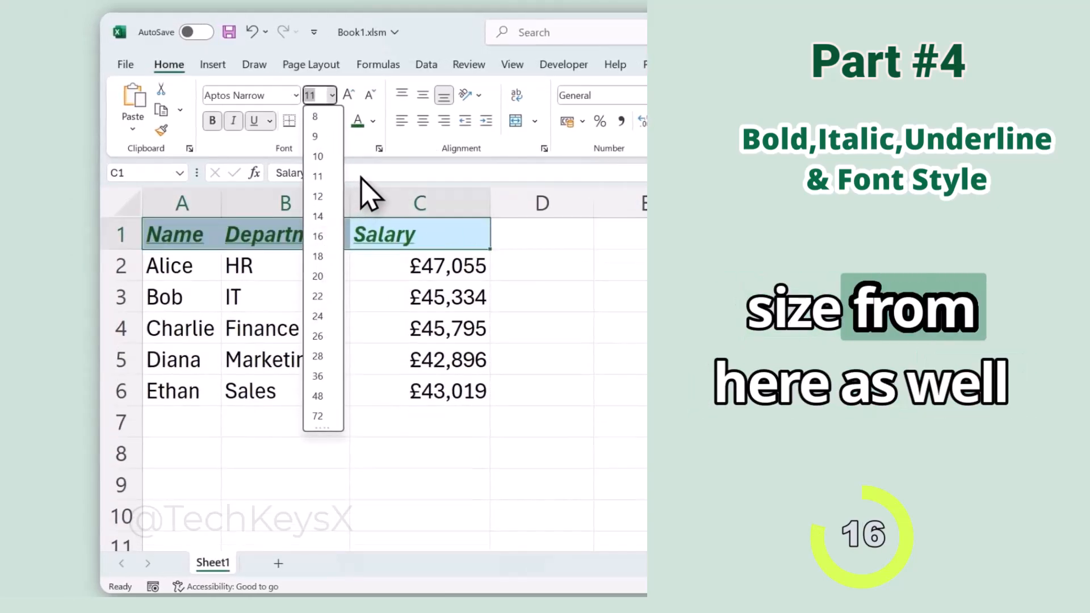
pyautogui.click(369, 178)
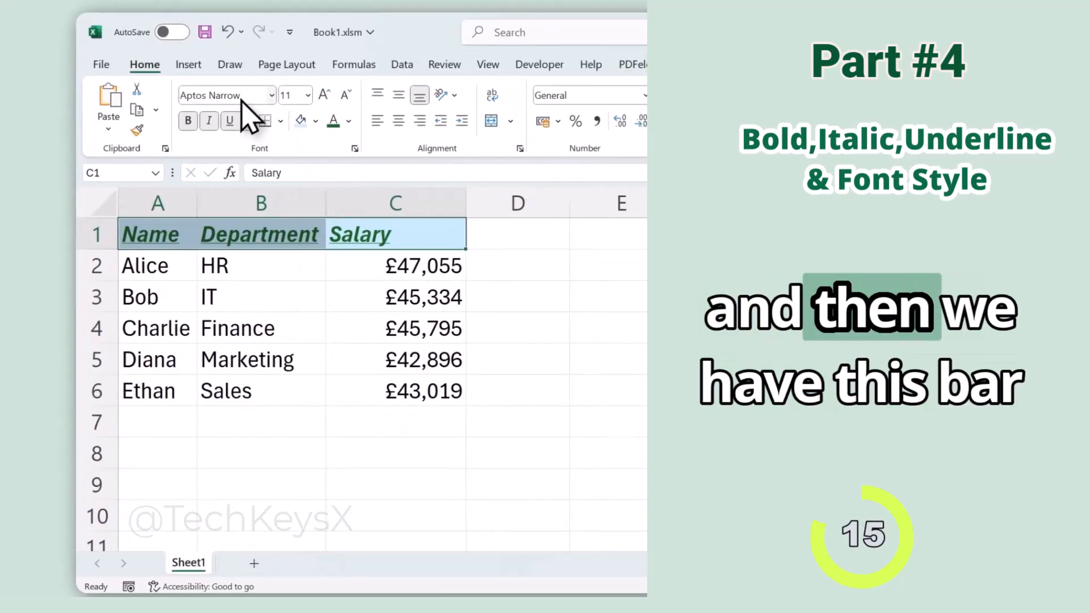
# - Set the header row's font to Algerian and auto-fit the width of the Department column
pyautogui.click(270, 95)
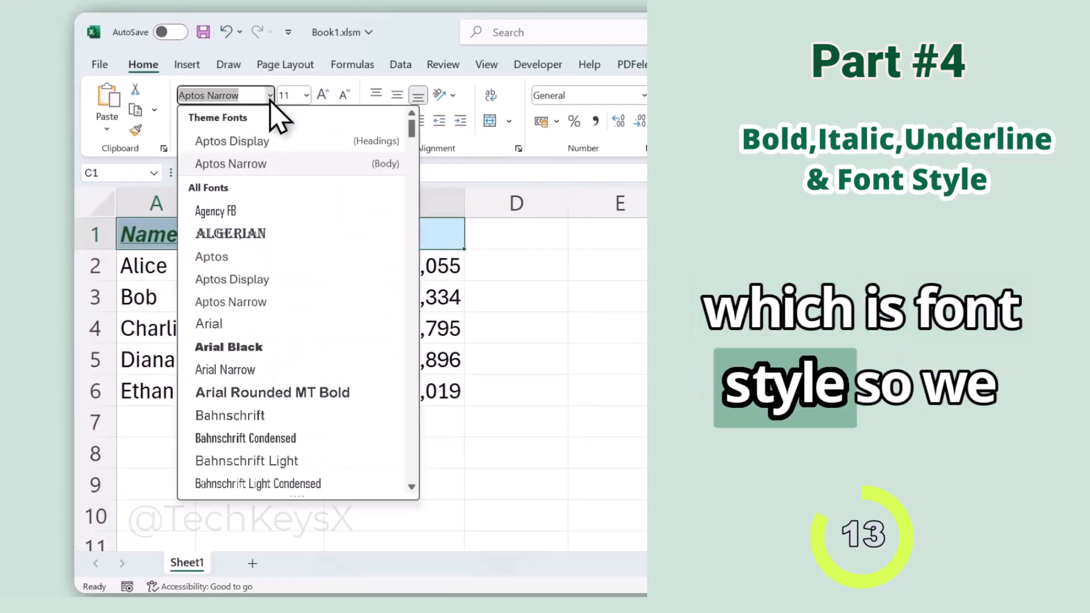
pyautogui.click(264, 234)
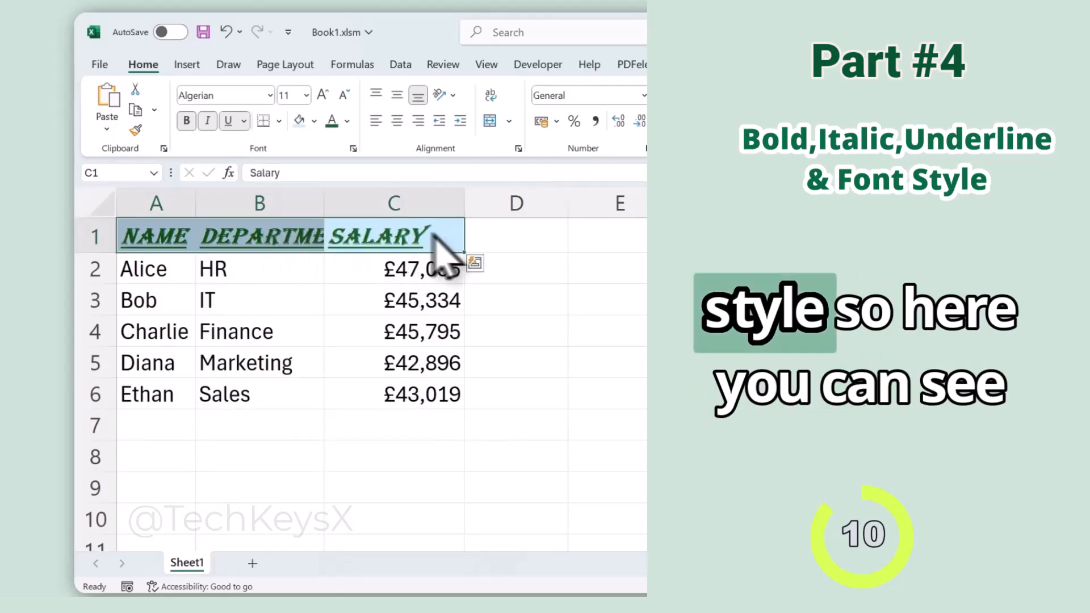
pyautogui.doubleClick(324, 203)
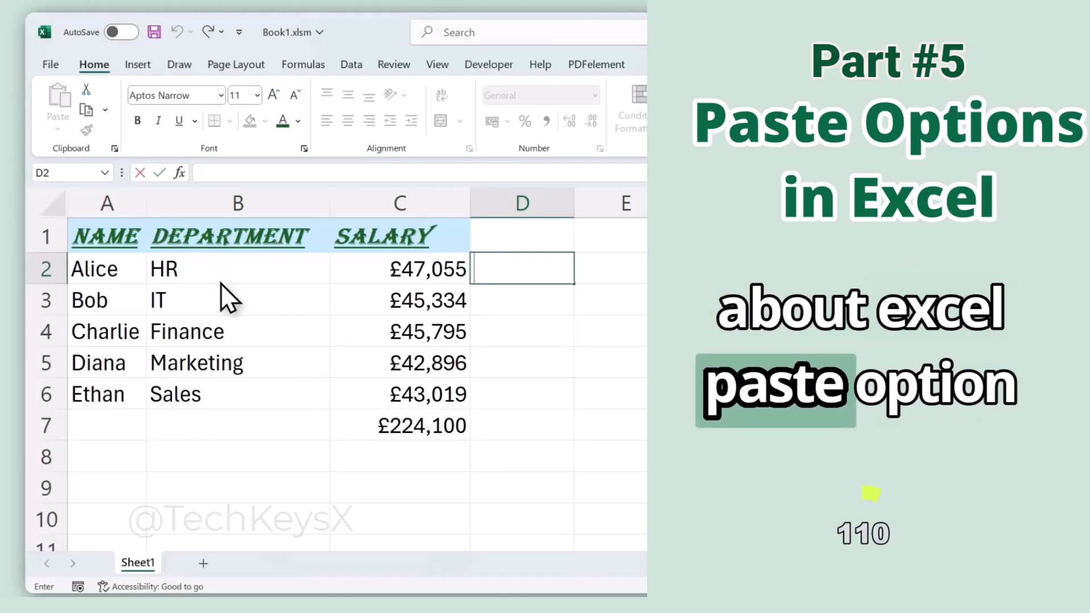
# - Copy the department and salary data in B2:C6, paste it at E2 with the standard Paste option, and clear the pasted cells
pyautogui.moveTo(227, 274); pyautogui.dragTo(409, 386)
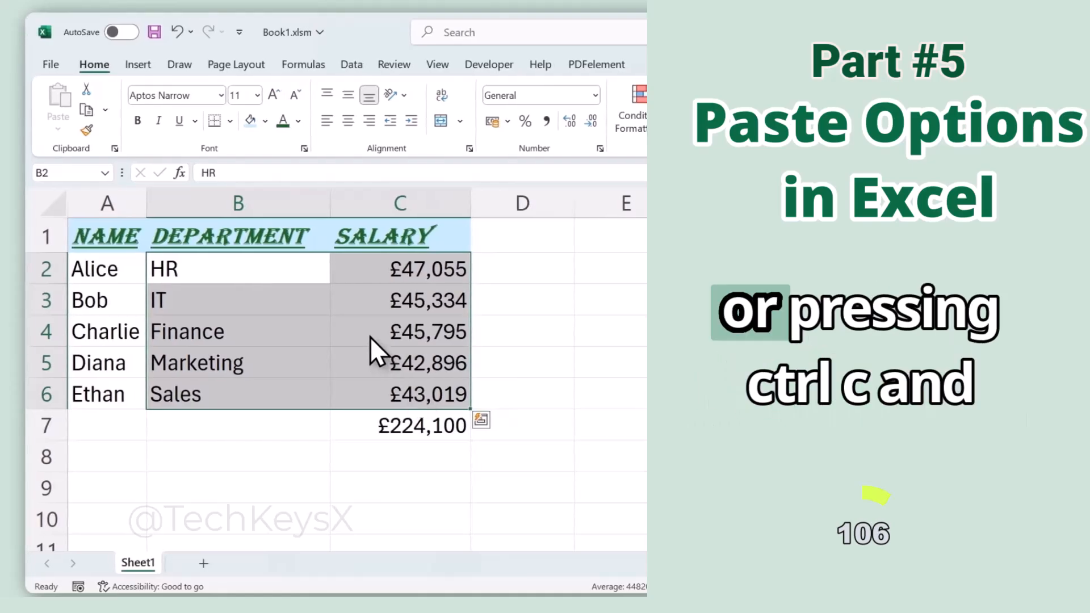
pyautogui.hotkey('ctrl', 'c')
pyautogui.click(599, 271)
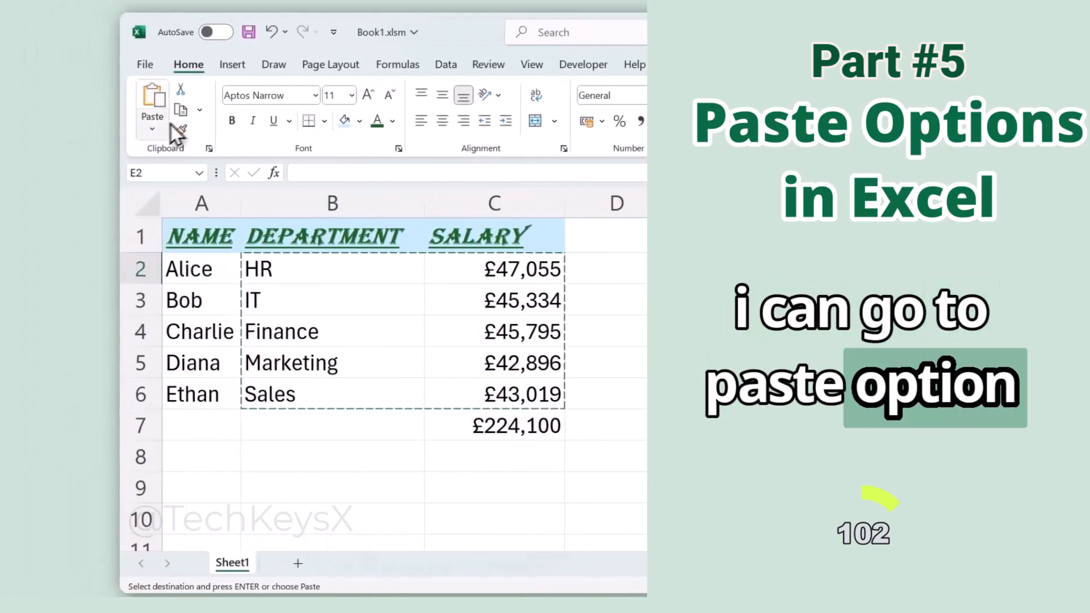
pyautogui.click(153, 129)
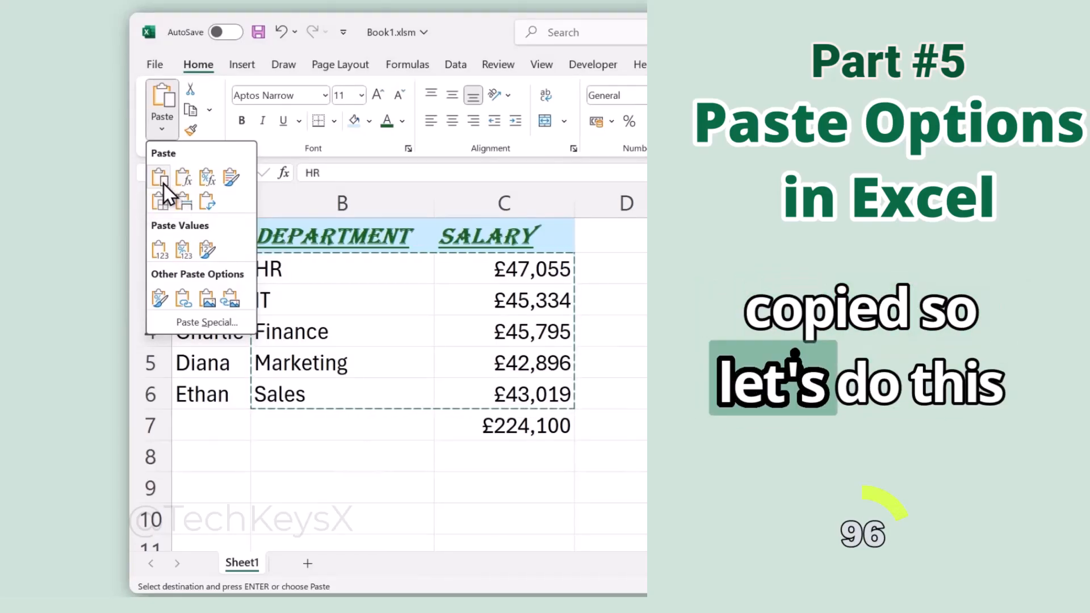
pyautogui.click(163, 184)
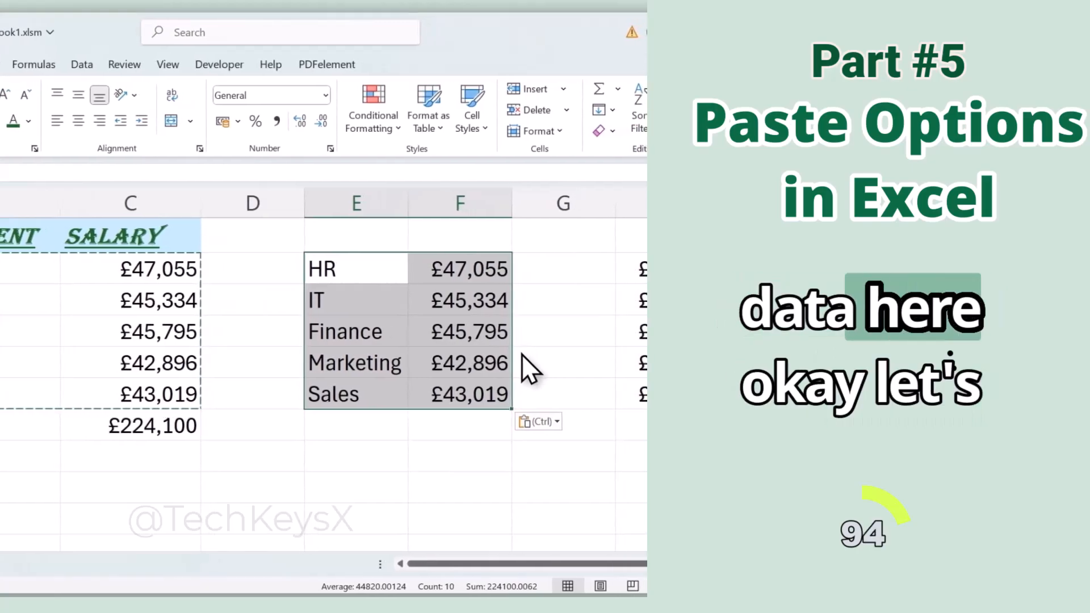
pyautogui.press('Delete')
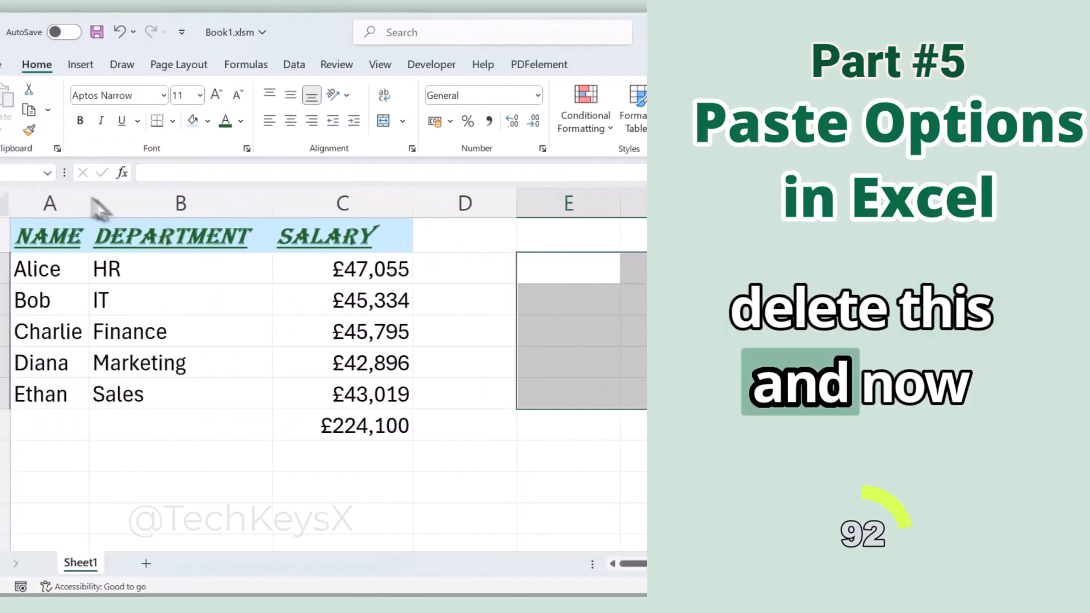
# - Copy the salary total in C7 and paste it into H7 using the Formulas paste option
pyautogui.rightClick(161, 426)
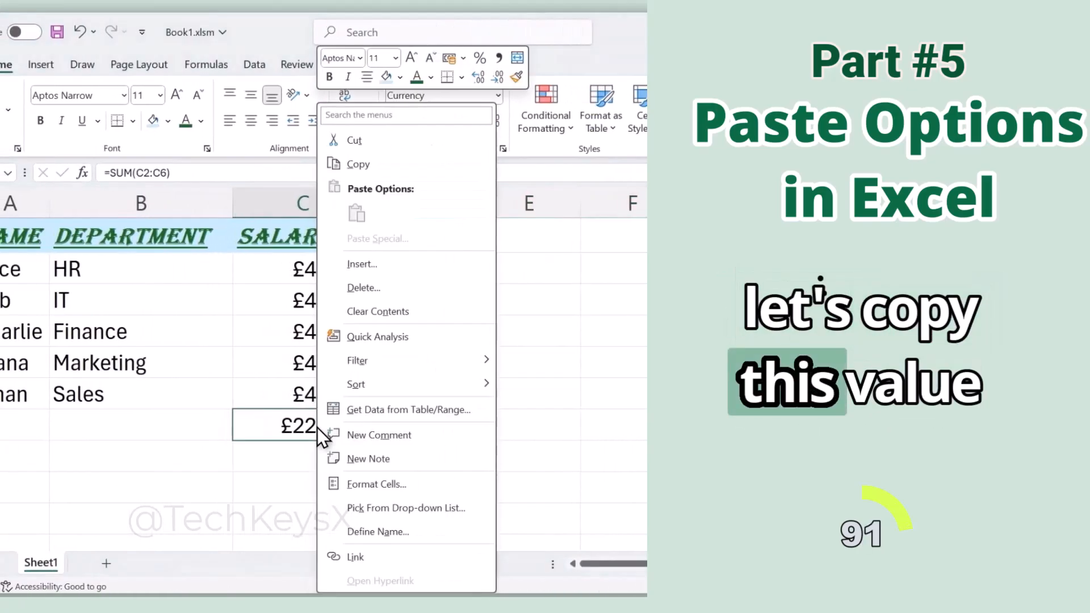
pyautogui.click(359, 164)
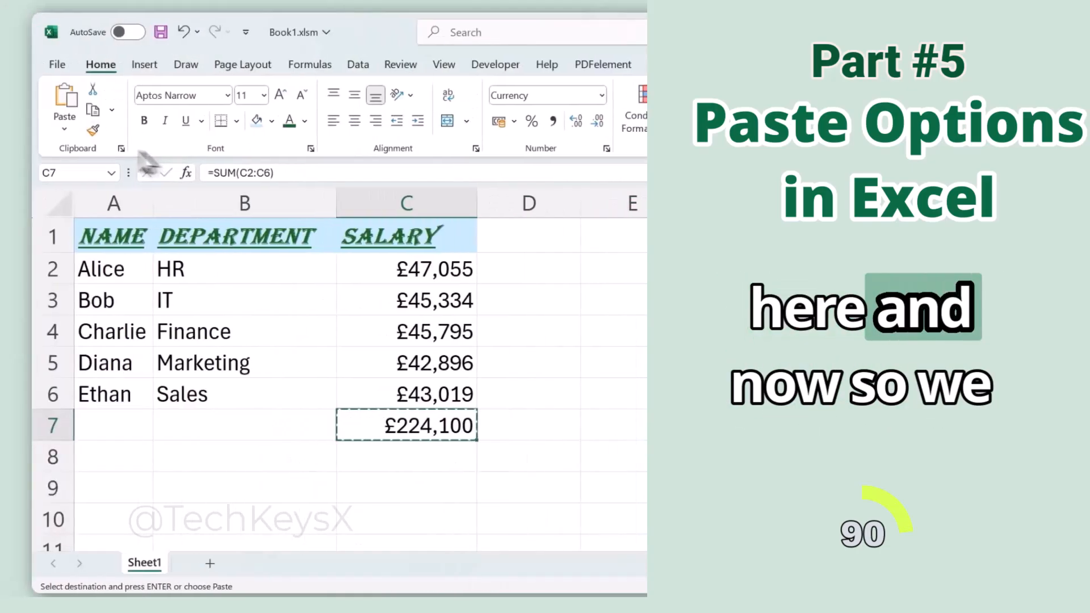
pyautogui.click(162, 129)
pyautogui.click(465, 310)
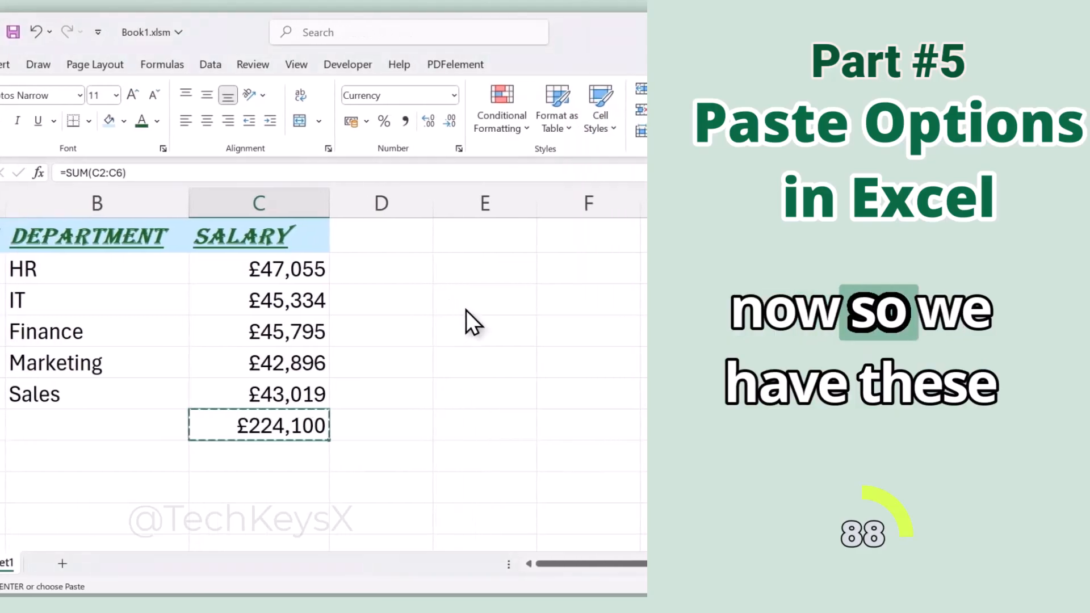
pyautogui.click(540, 423)
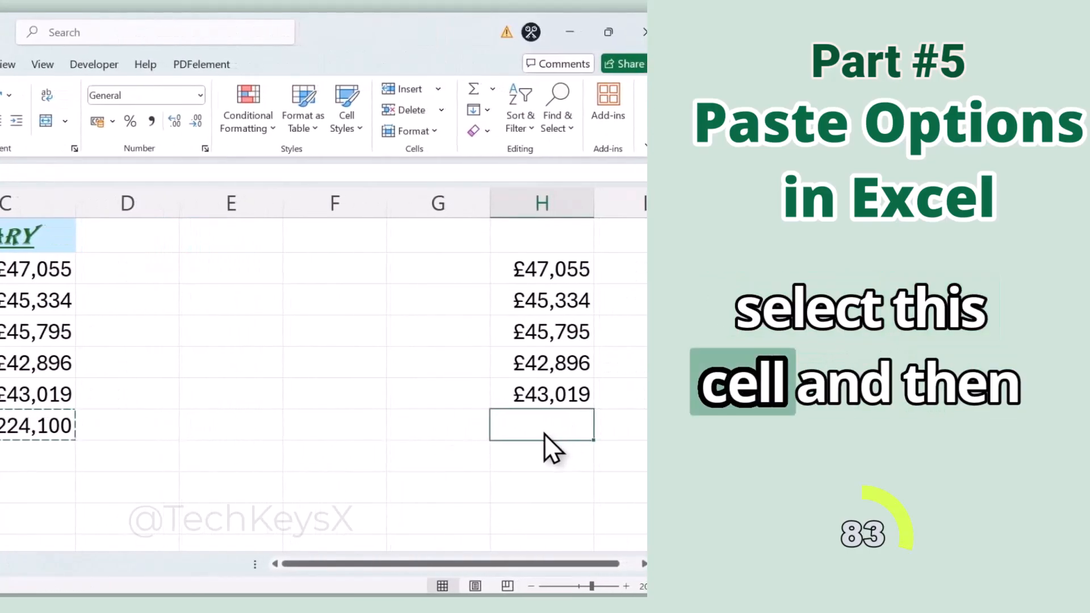
pyautogui.click(158, 134)
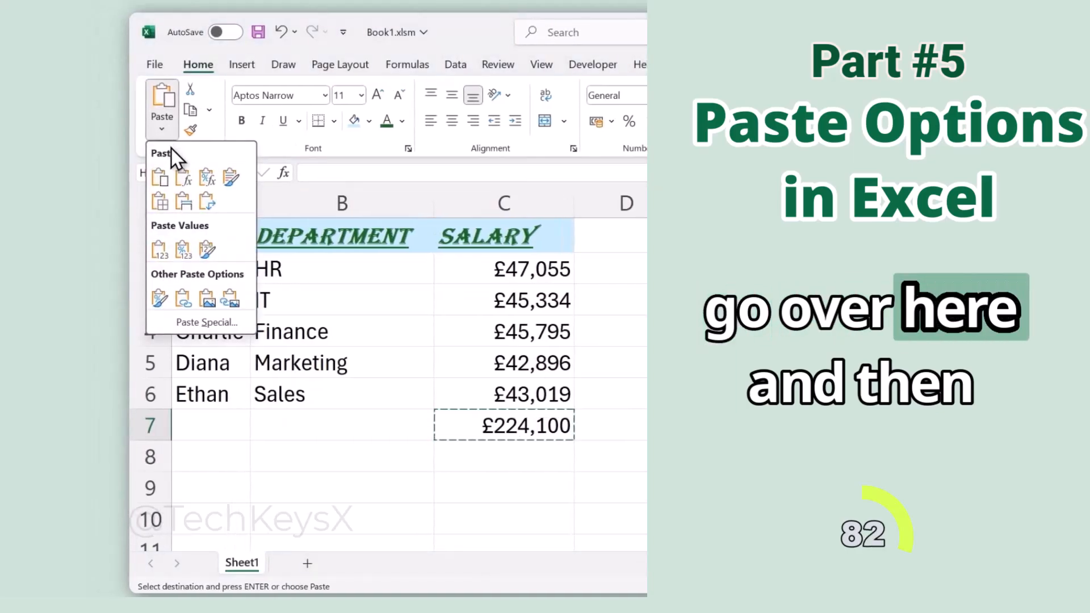
pyautogui.click(181, 178)
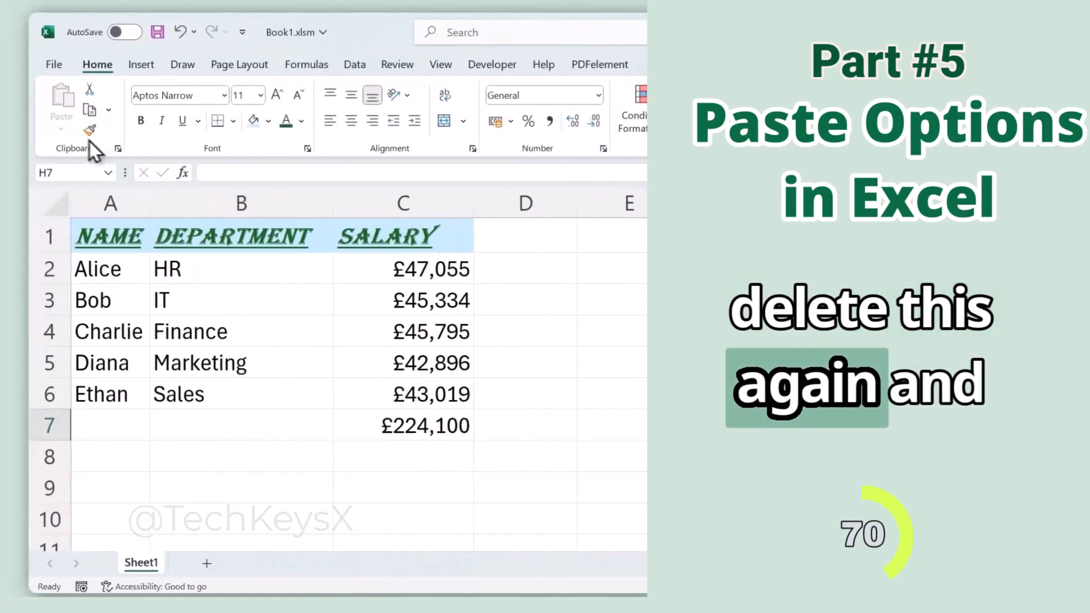
# - Copy the salary total in C7 and paste it into H7 with the Formulas & Number Formatting option
pyautogui.rightClick(249, 358)
pyautogui.click(323, 163)
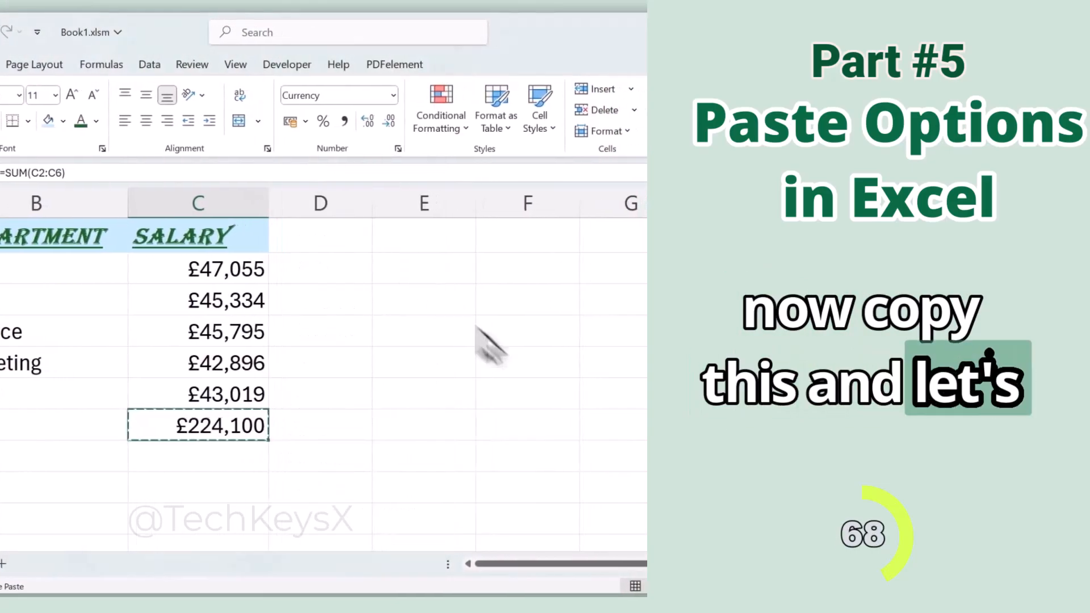
pyautogui.rightClick(489, 433)
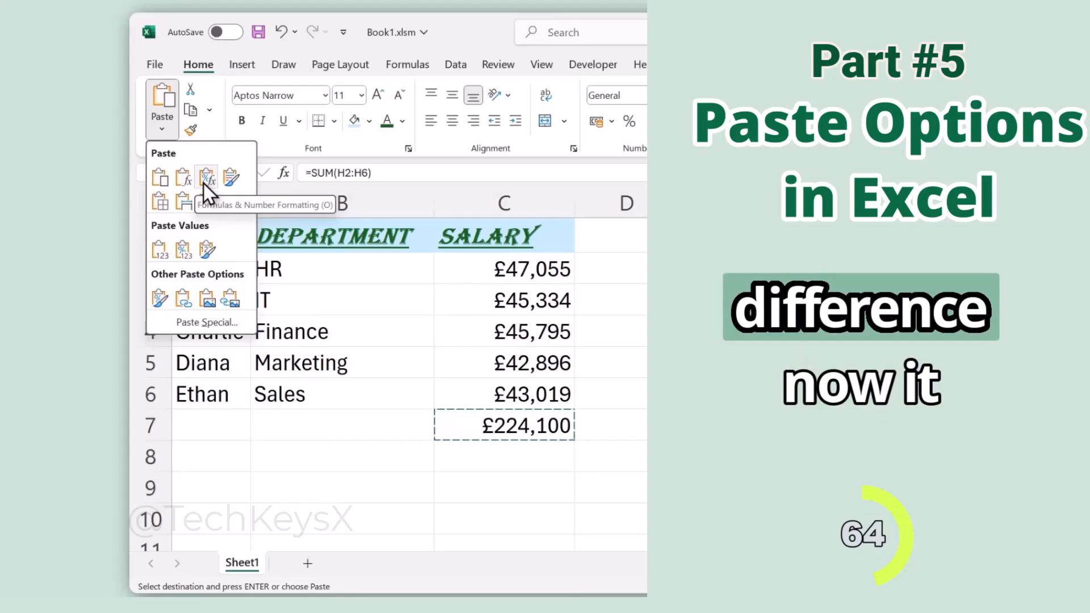
pyautogui.click(206, 179)
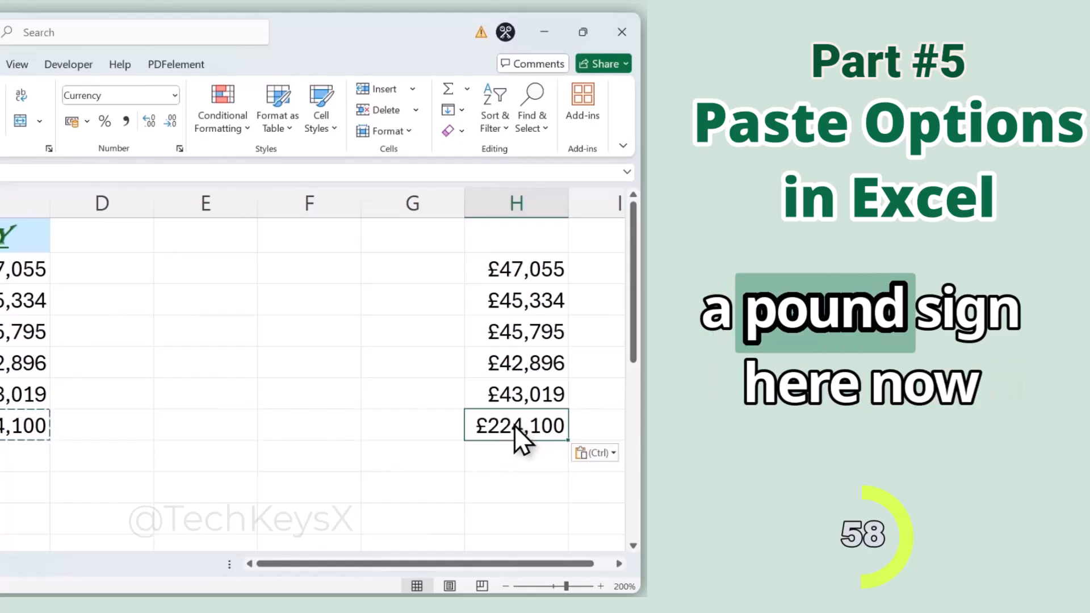
# - Copy the Salary header in C1 and paste it into D2 with its source formatting
pyautogui.click(161, 129)
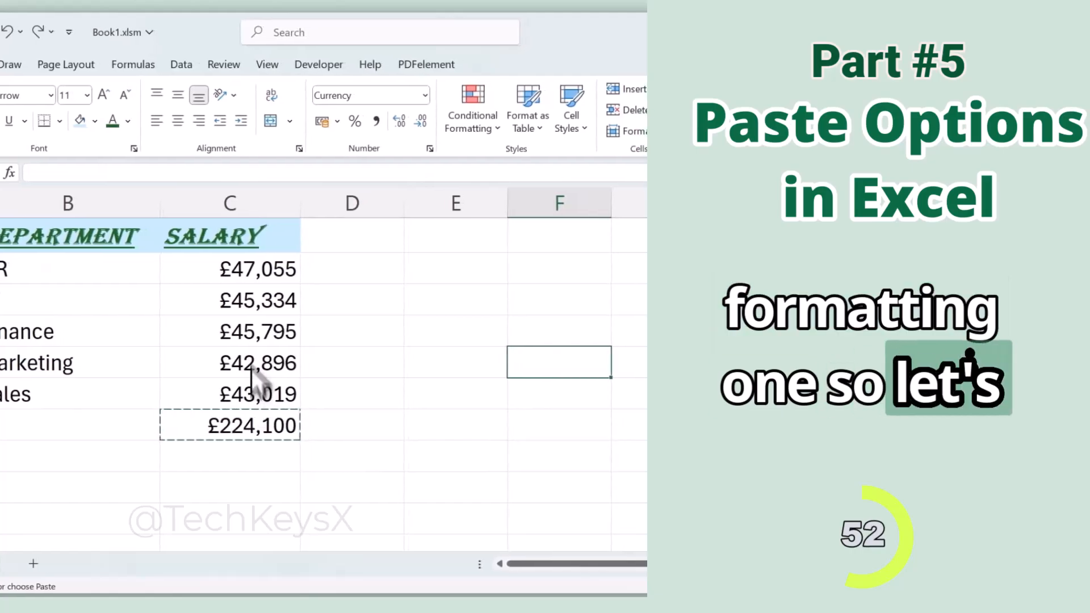
pyautogui.click(512, 245)
pyautogui.hotkey('ctrl', 'c')
pyautogui.rightClick(352, 277)
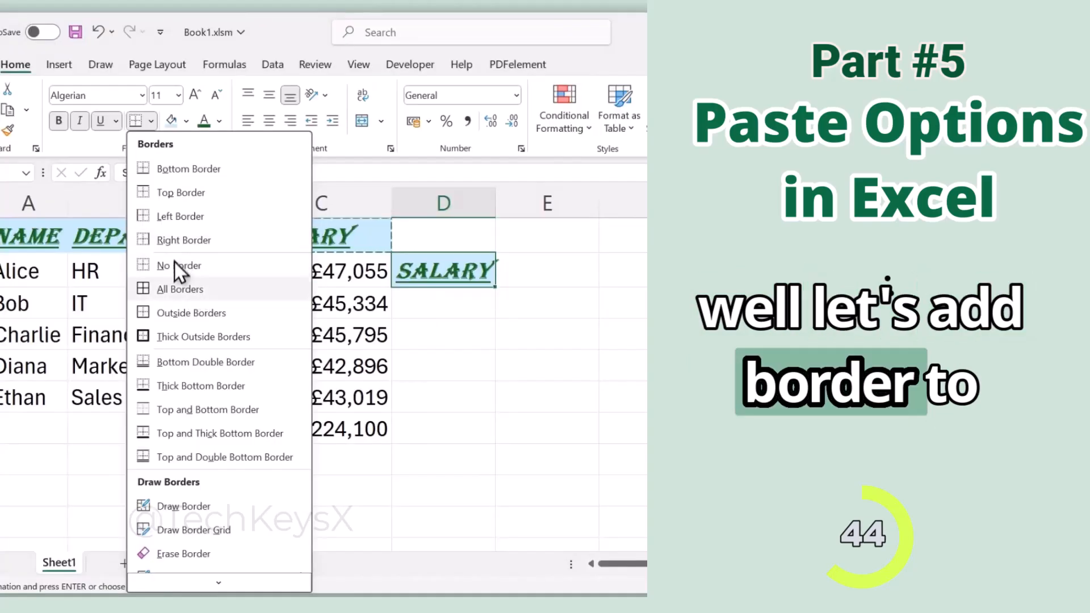
# - Apply All Borders to the pasted Salary cell D2
pyautogui.click(172, 288)
pyautogui.click(505, 332)
pyautogui.click(458, 283)
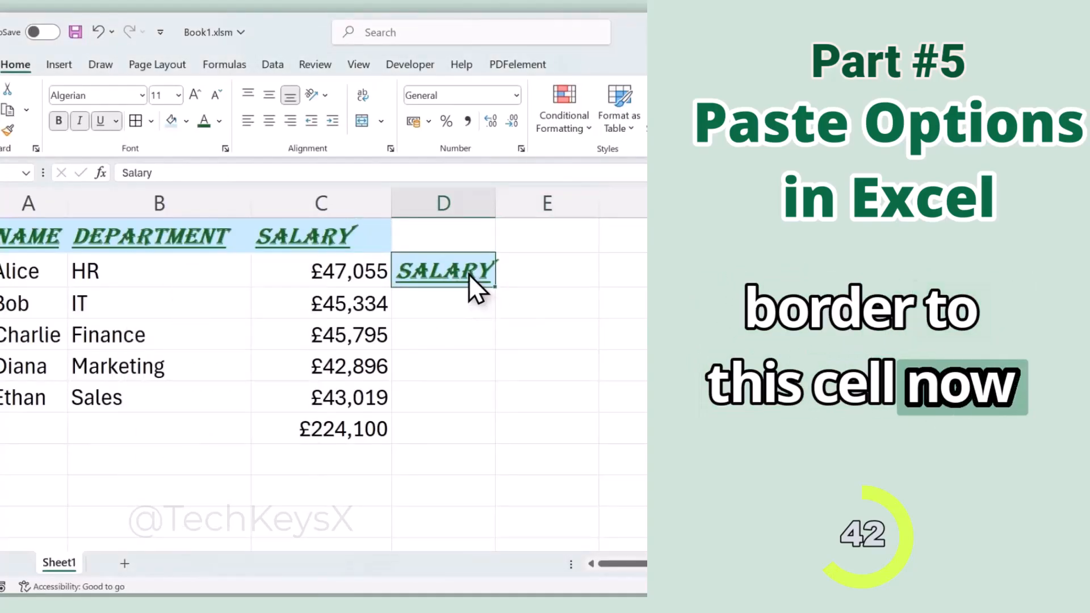
# - Copy the bordered Salary cell D2 and paste it into E2 with the No Borders option
pyautogui.hotkey('ctrl', 'c')
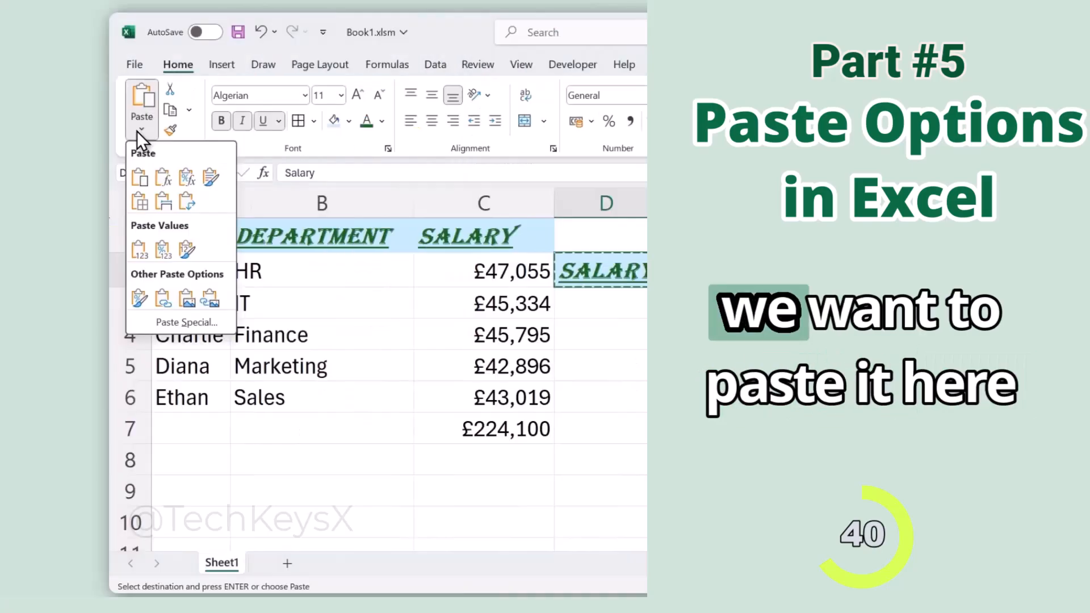
pyautogui.click(580, 280)
pyautogui.click(162, 128)
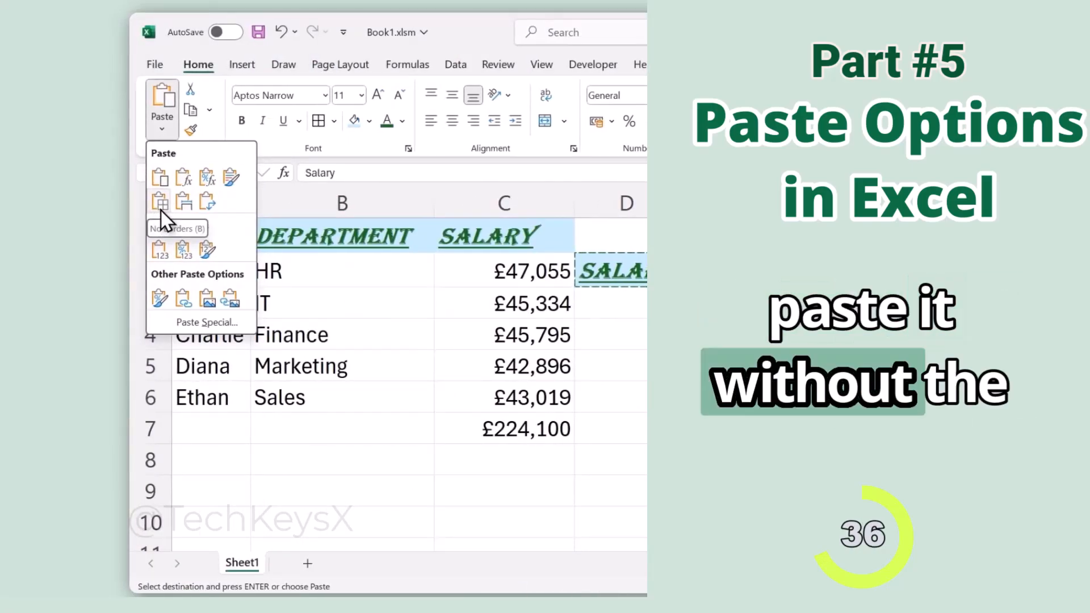
pyautogui.click(161, 210)
pyautogui.click(635, 333)
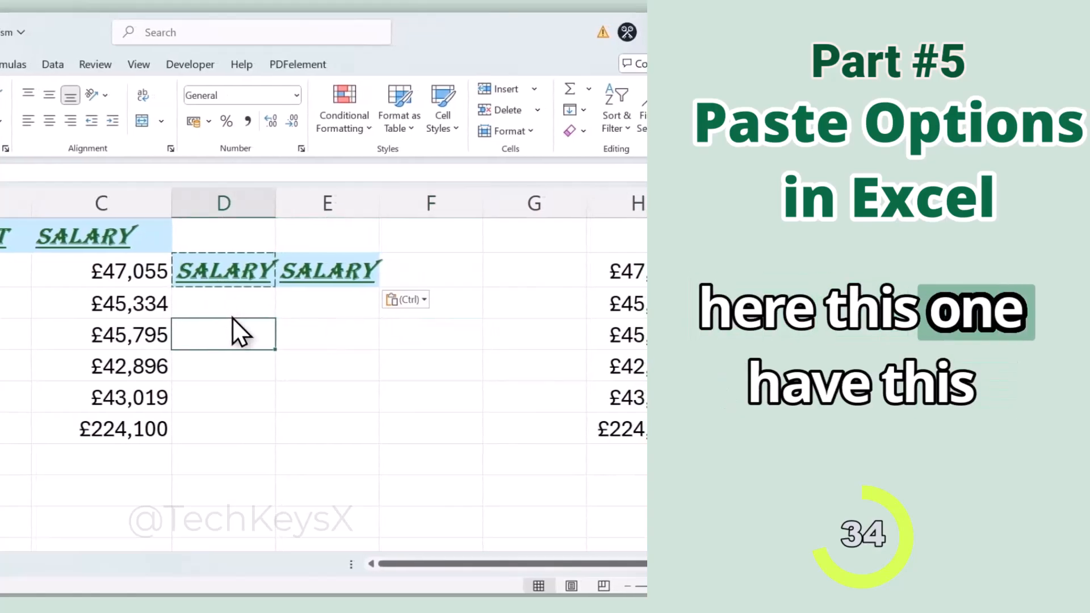
pyautogui.click(295, 320)
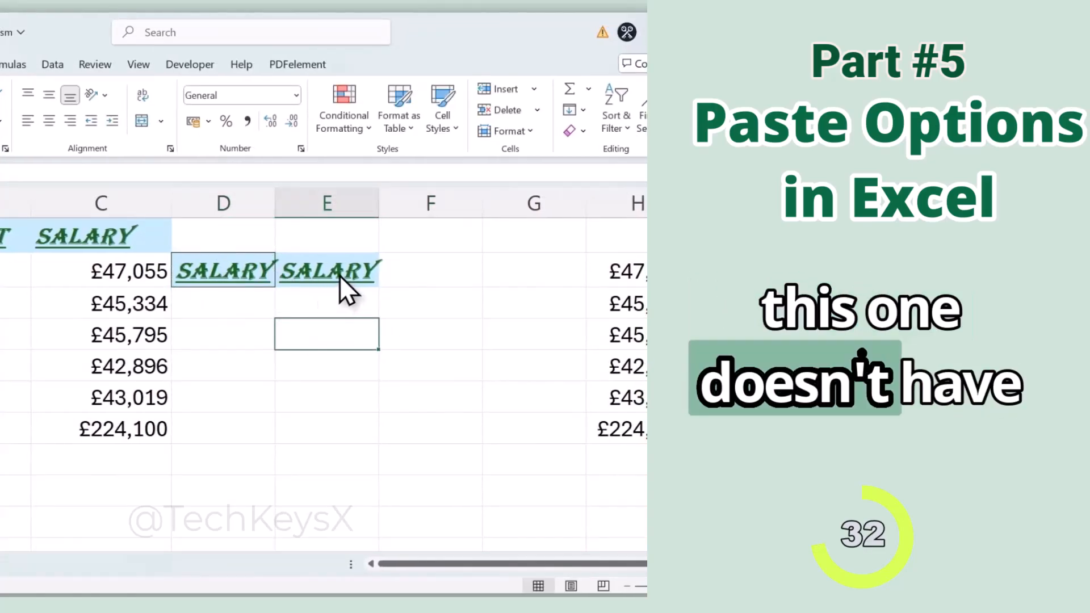
# - Copy the Salary cell E2 and try the Keep Source Column Widths paste option in E3
pyautogui.rightClick(361, 283)
pyautogui.click(375, 138)
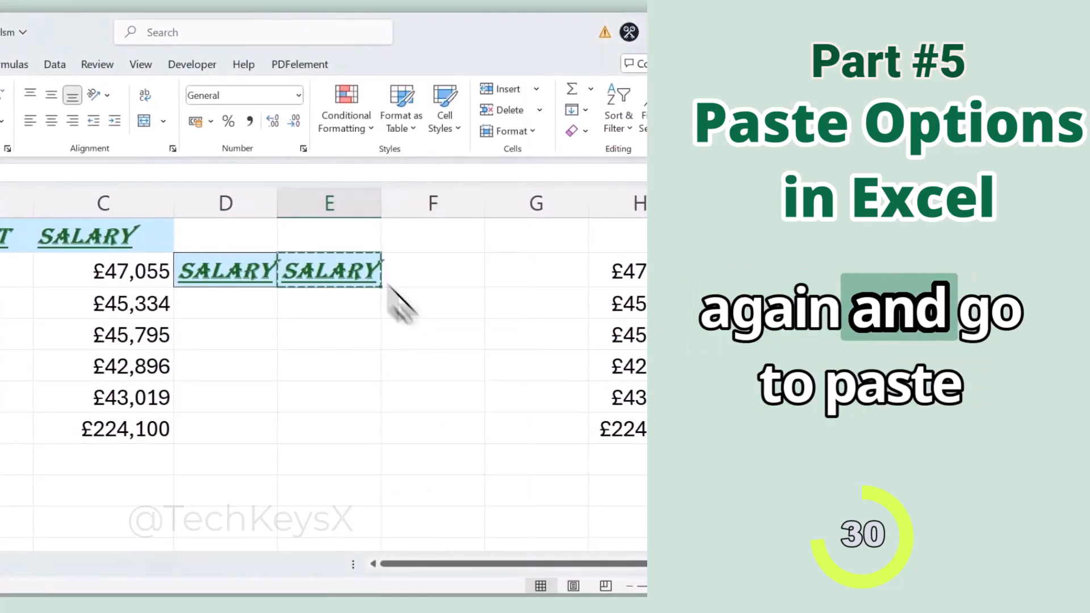
pyautogui.click(316, 310)
pyautogui.click(159, 128)
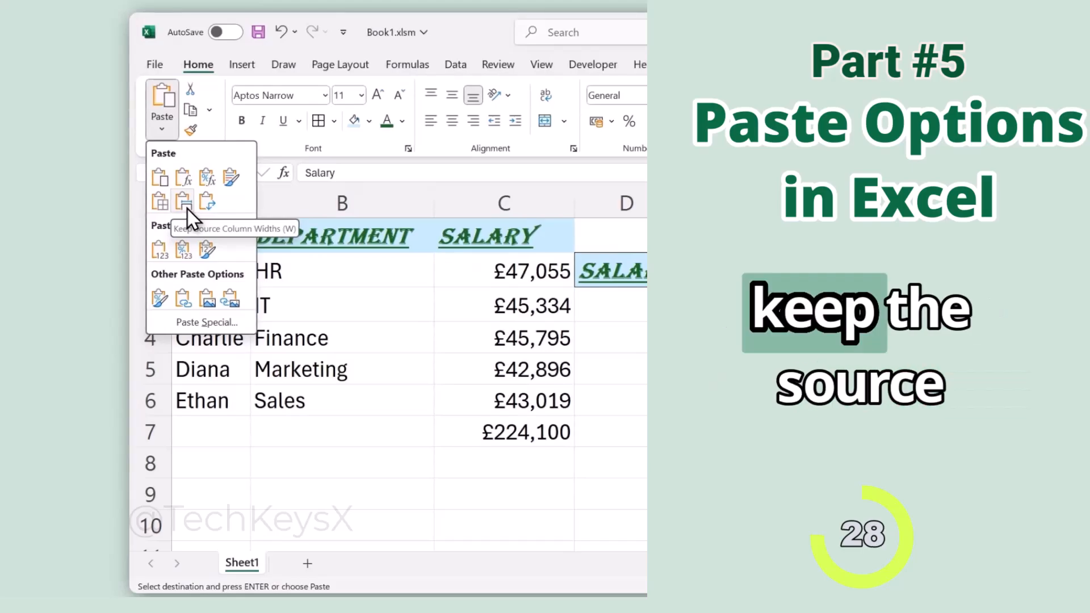
pyautogui.click(188, 207)
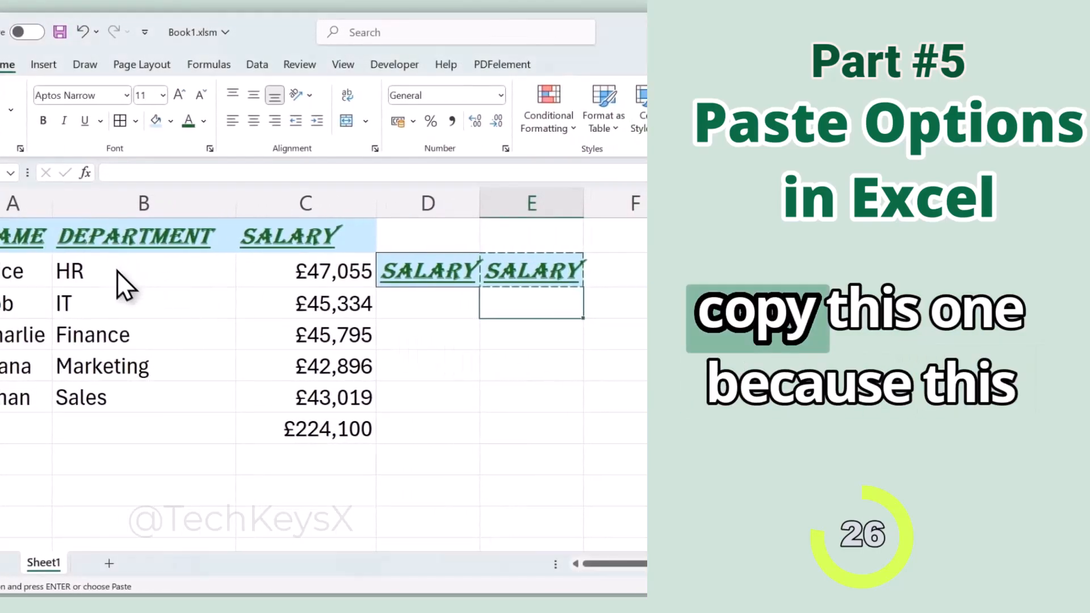
# - Copy the HR cell B2 and paste it into E3 with the Keep Source Column Widths option
pyautogui.click(101, 271)
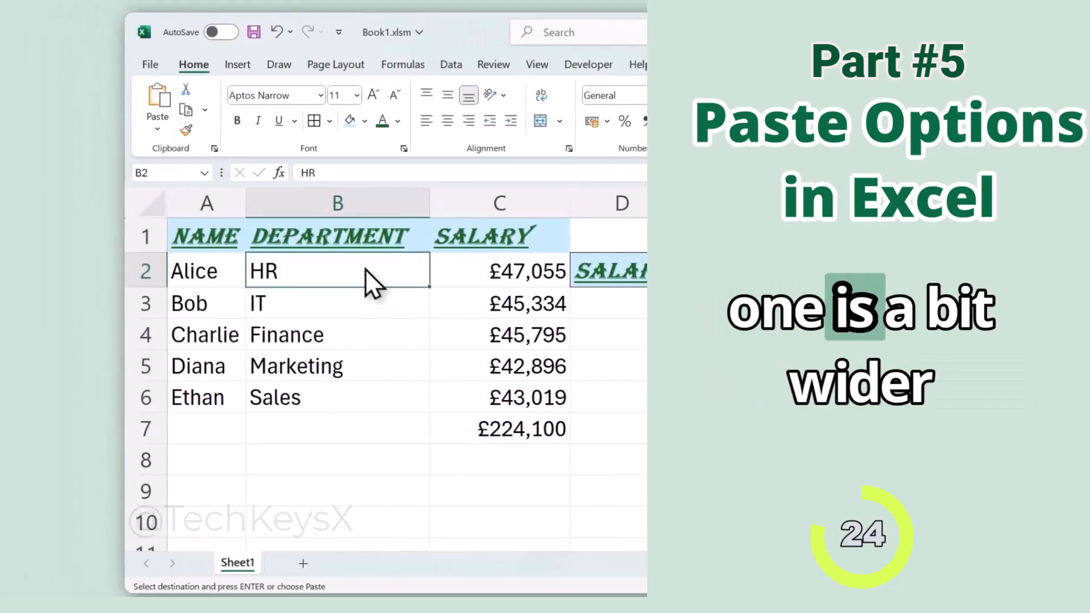
pyautogui.rightClick(322, 281)
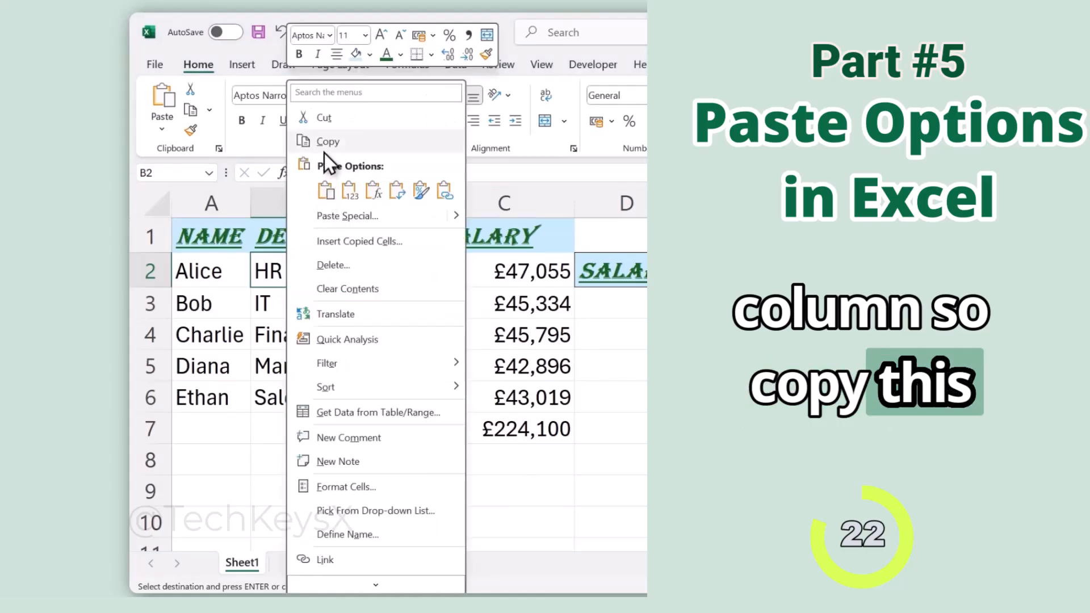
pyautogui.click(321, 139)
pyautogui.rightClick(512, 316)
pyautogui.press('Escape')
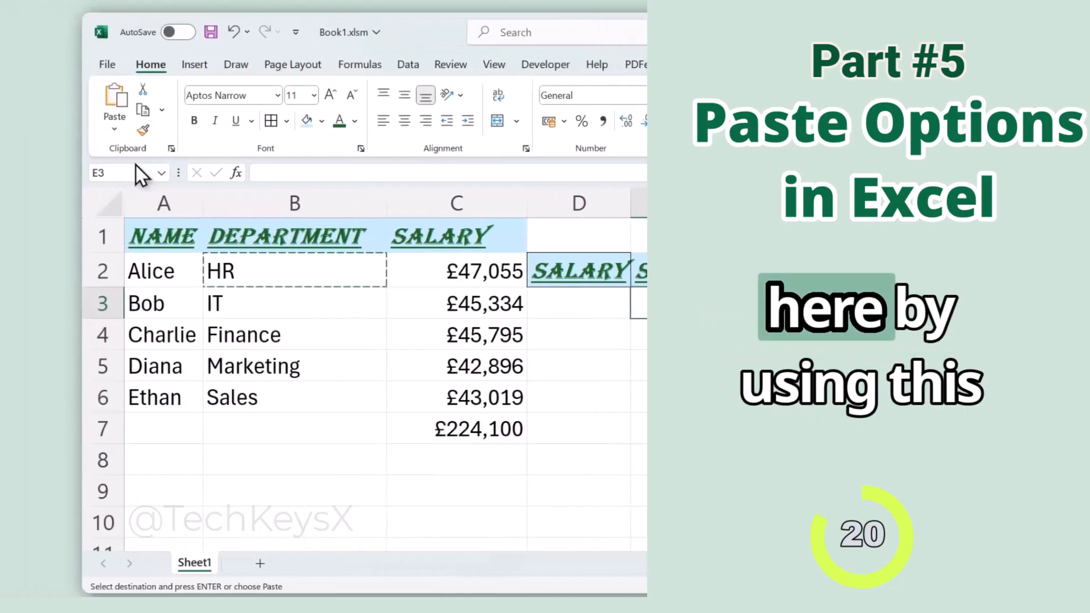
pyautogui.click(172, 126)
pyautogui.click(183, 200)
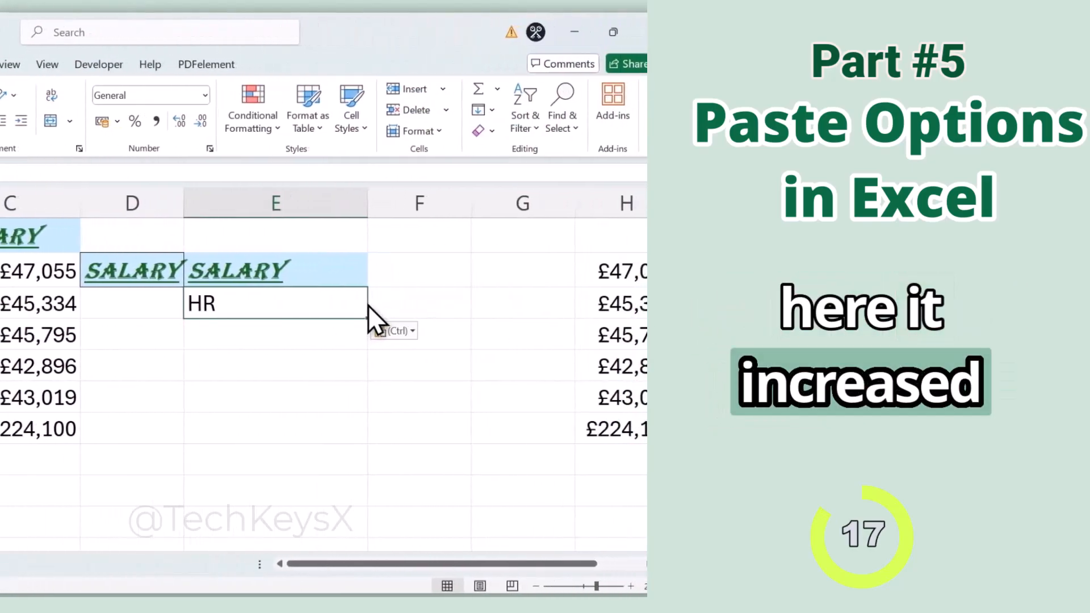
# - Copy the departments and salaries in B2:C6 and paste them transposed starting at D4
pyautogui.click(159, 134)
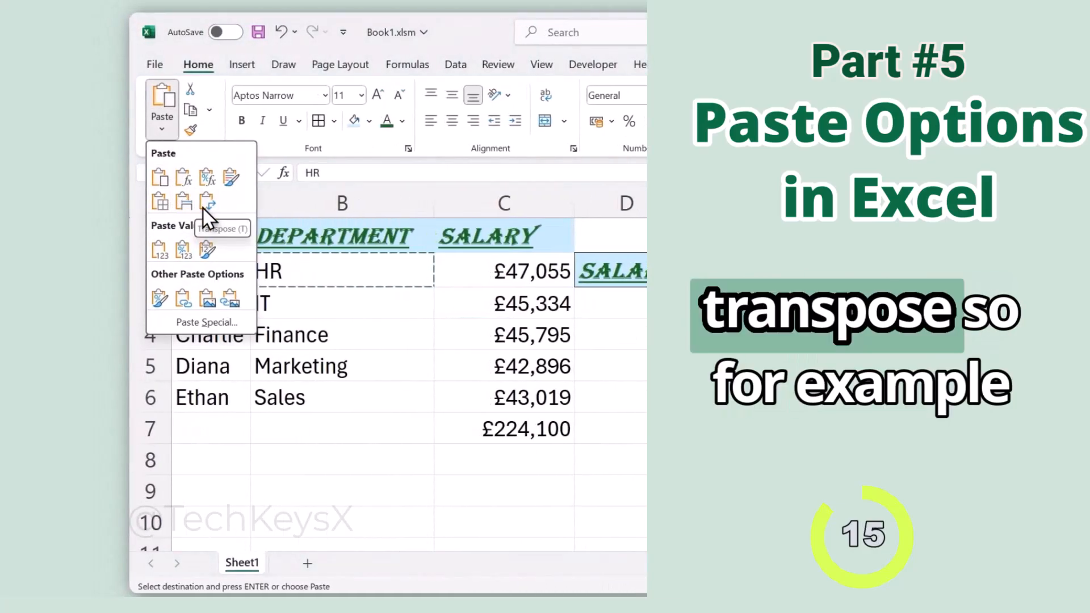
pyautogui.click(203, 208)
pyautogui.moveTo(365, 267); pyautogui.dragTo(495, 390)
pyautogui.hotkey('ctrl', 'c')
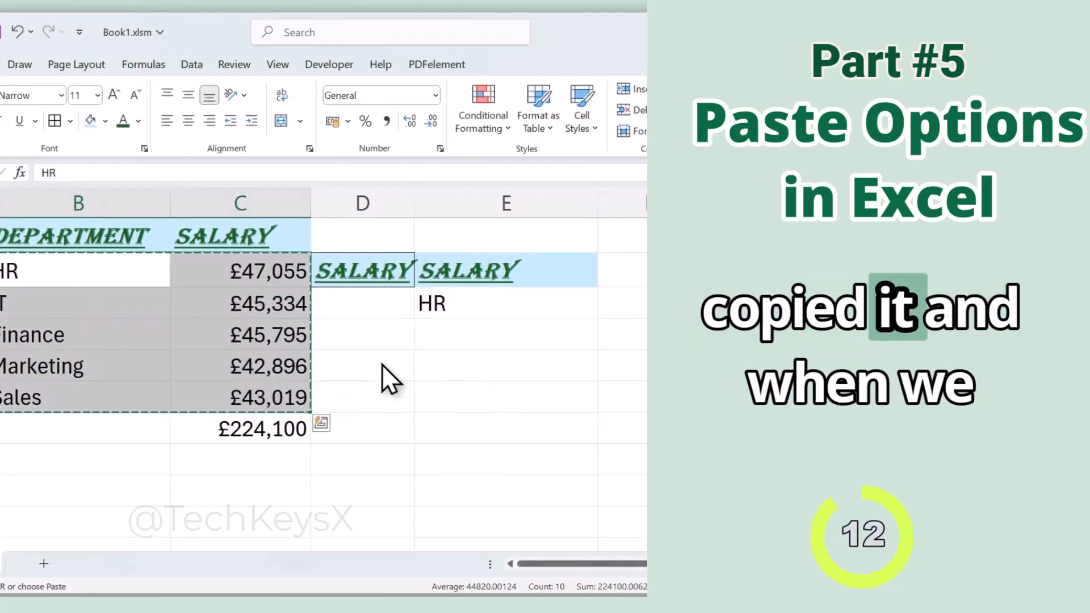
pyautogui.click(373, 348)
pyautogui.click(142, 125)
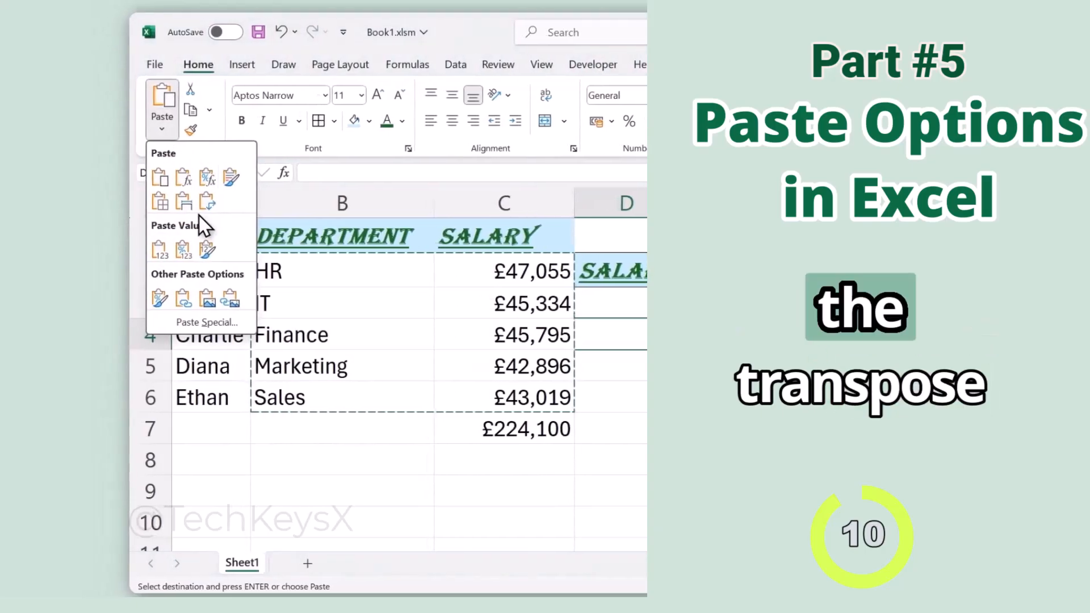
pyautogui.click(207, 210)
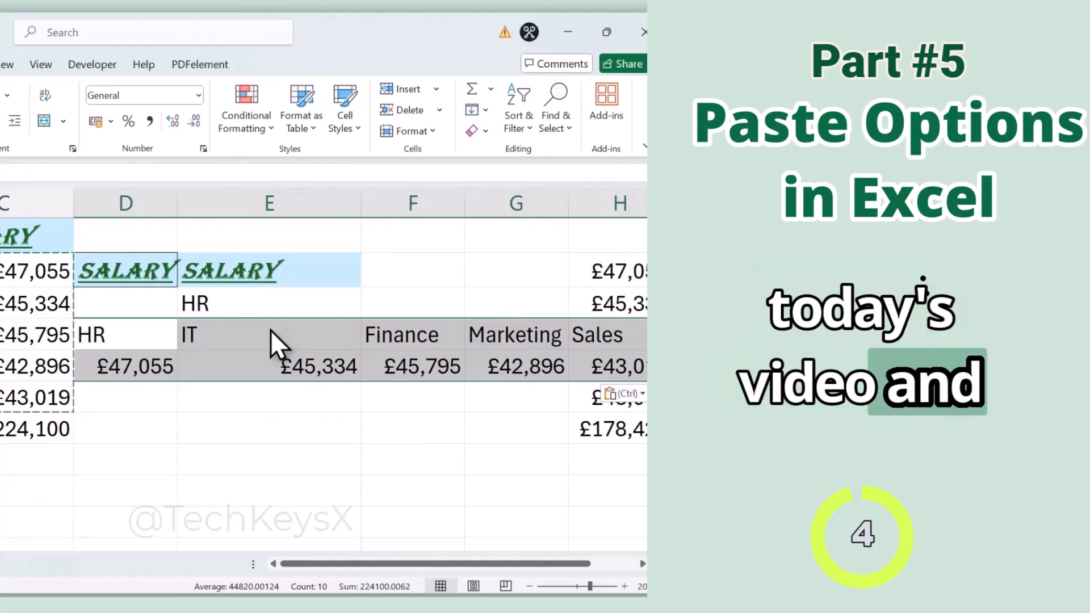
pyautogui.click(162, 129)
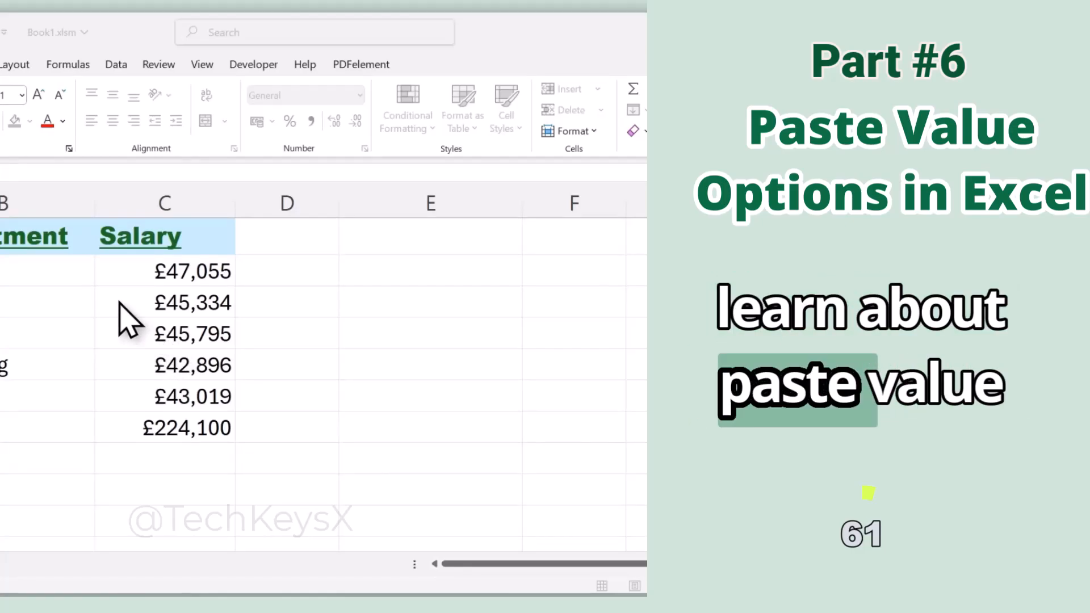
# - Copy the whole salary table A1:C7, including its header and total row
pyautogui.moveTo(211, 236); pyautogui.dragTo(372, 434)
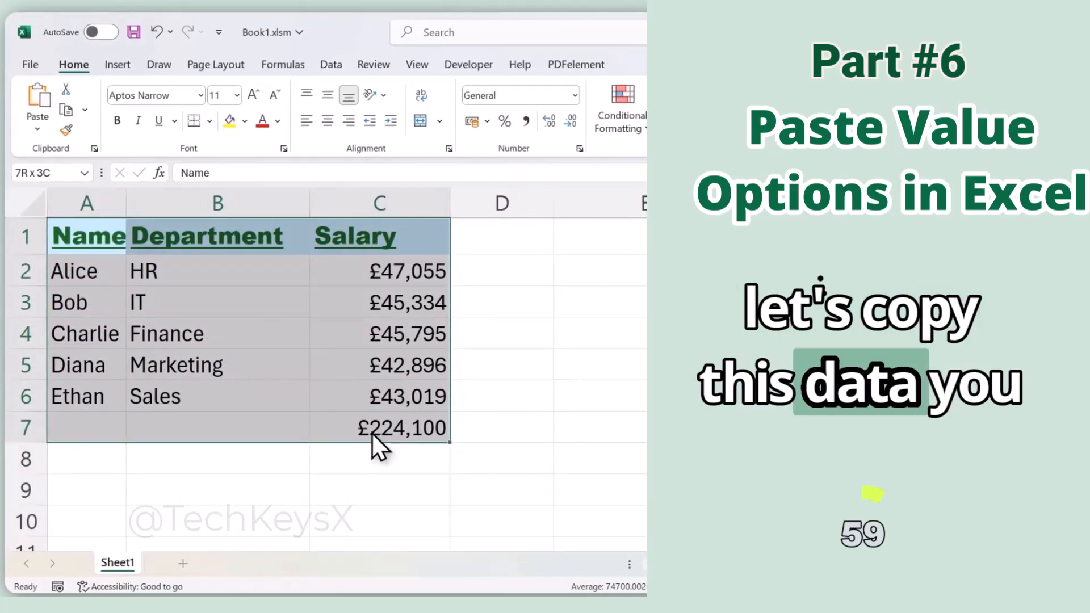
pyautogui.rightClick(216, 306)
pyautogui.click(340, 148)
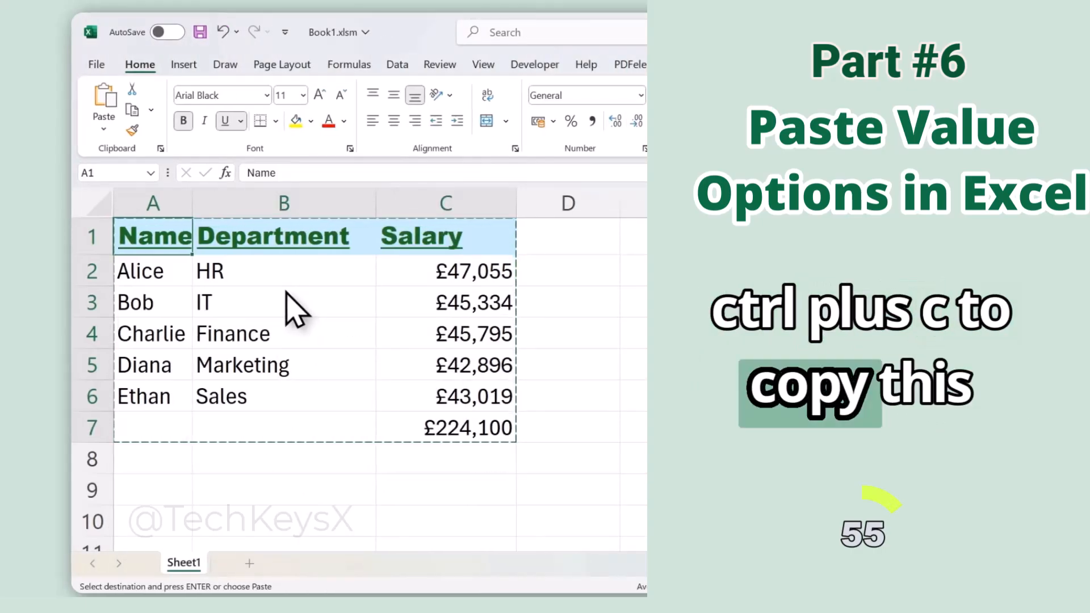
# - Paste the copied table at D1 as values only, and undo that paste
pyautogui.click(568, 243)
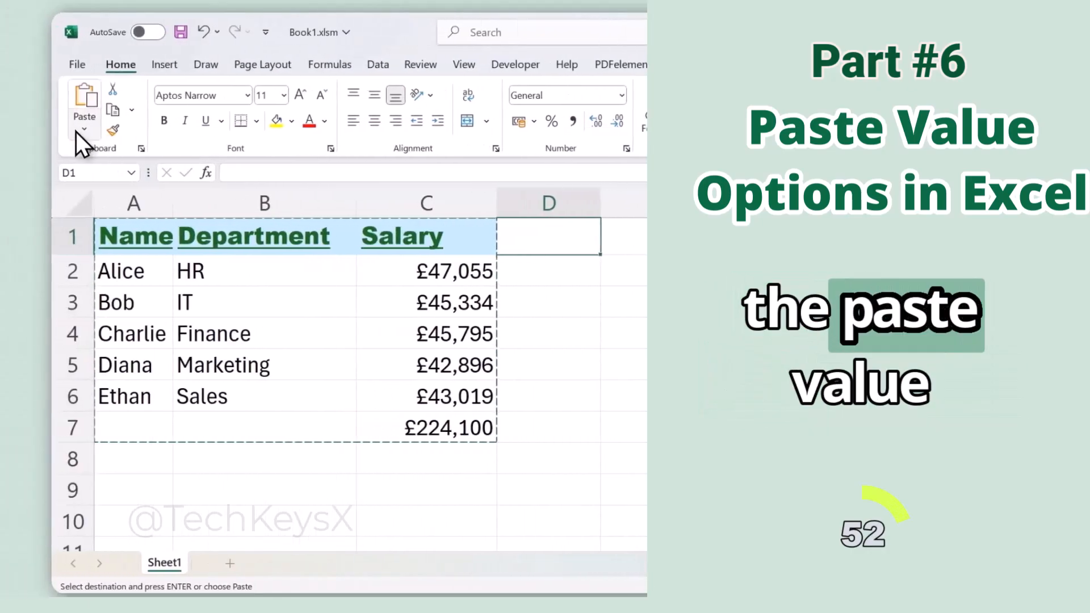
pyautogui.click(77, 131)
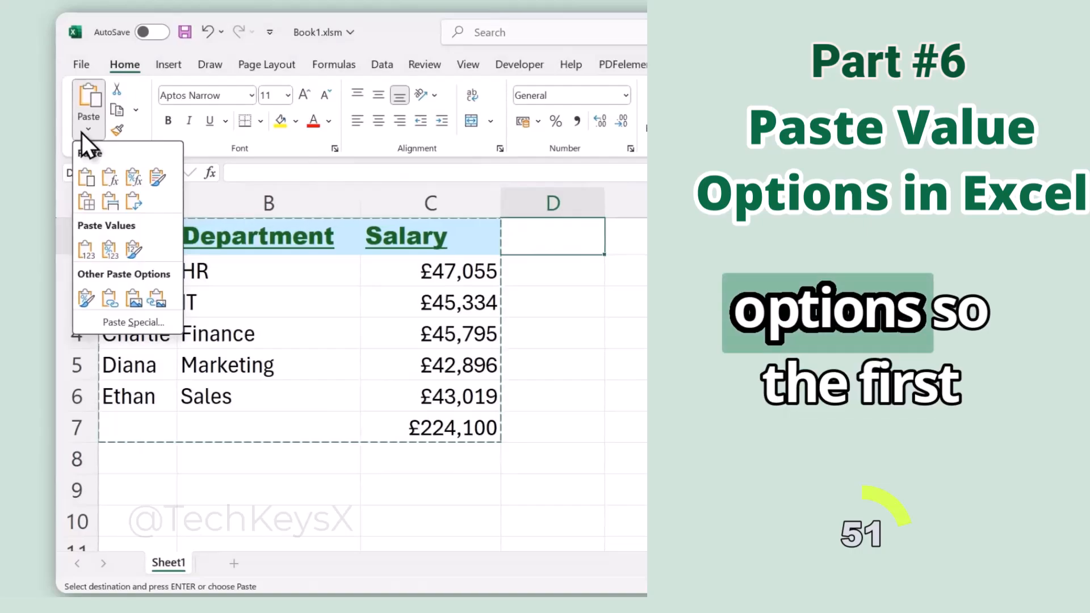
pyautogui.click(94, 255)
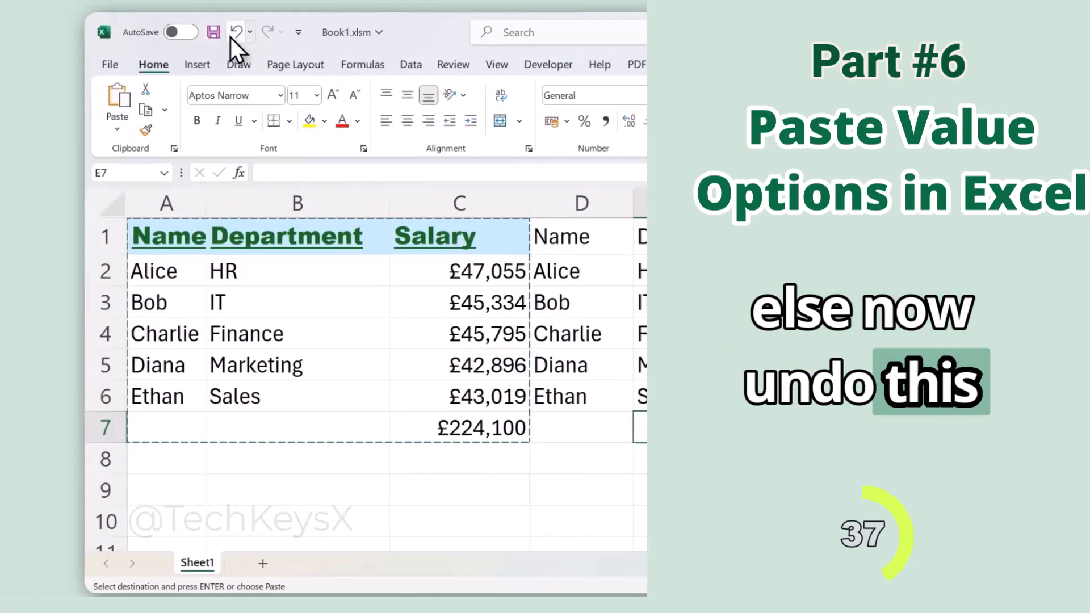
pyautogui.click(234, 33)
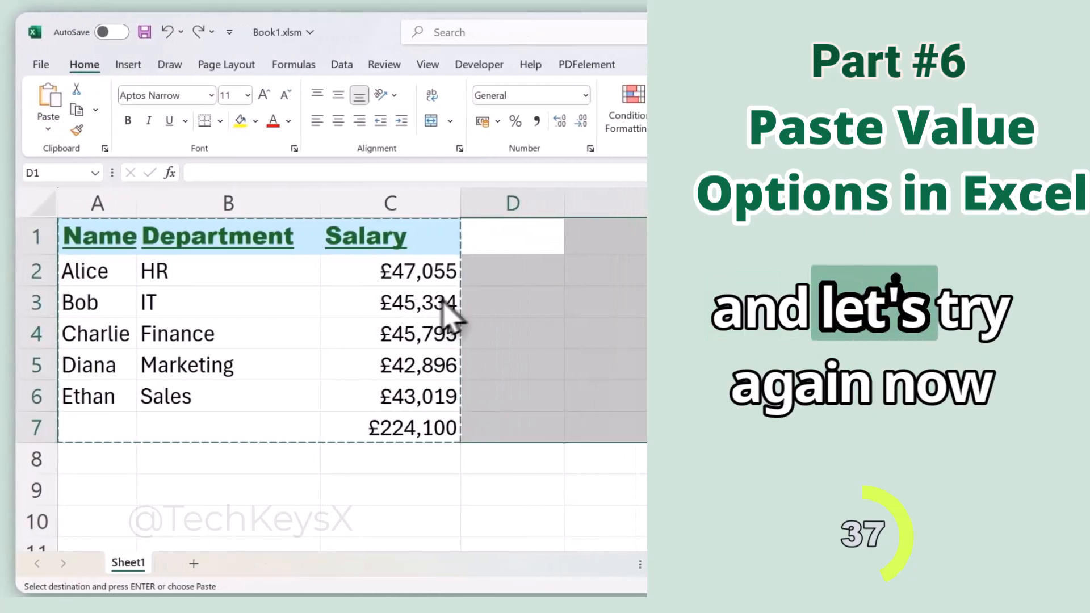
# - Paste the copied table at D1 with Values & Number Formatting, and undo that paste
pyautogui.click(338, 250)
pyautogui.click(35, 129)
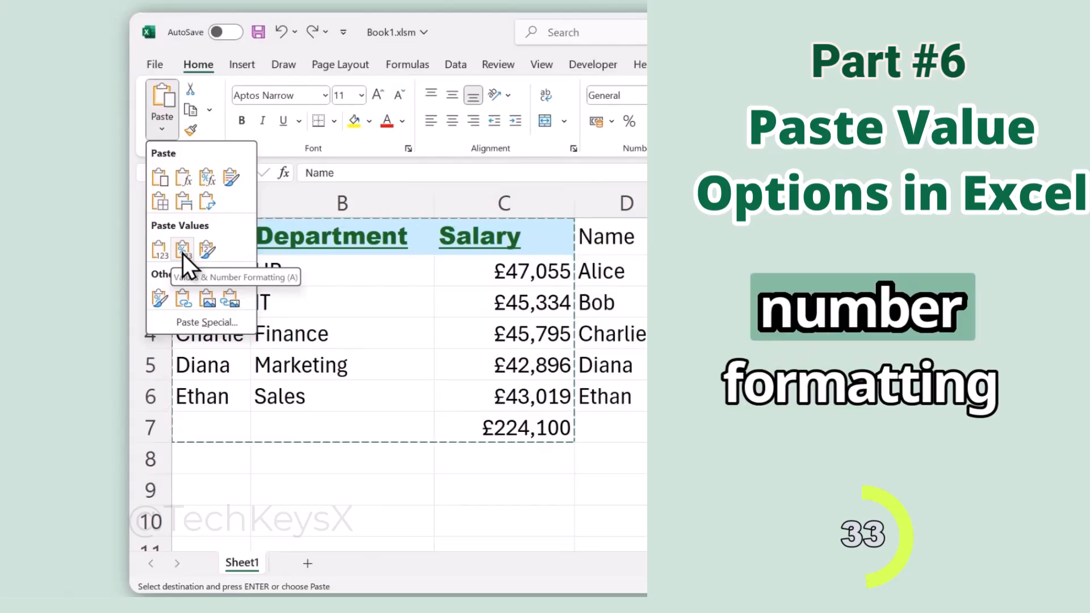
pyautogui.click(183, 254)
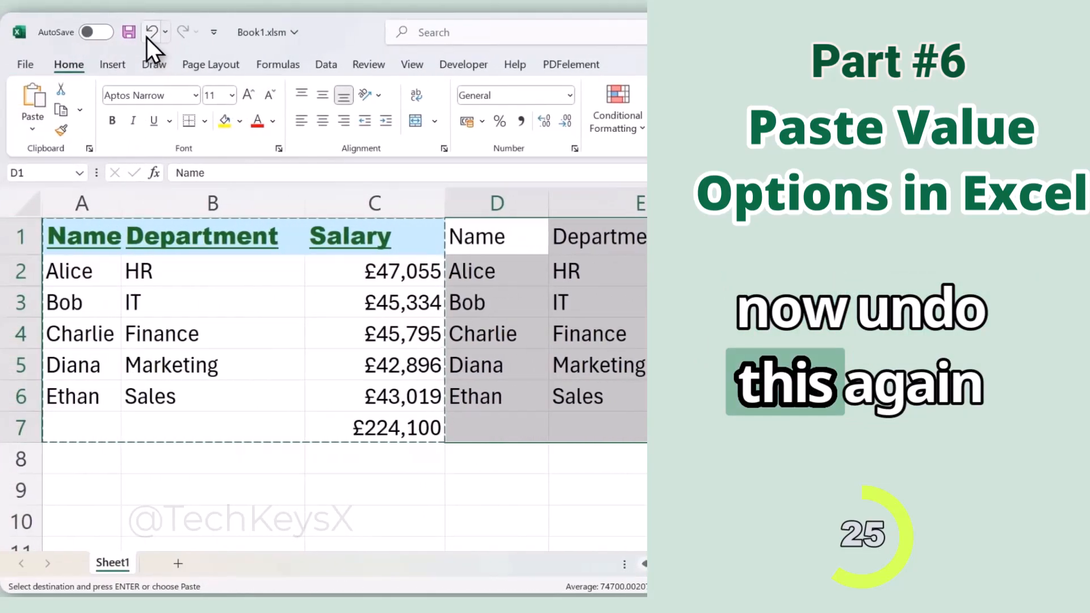
pyautogui.click(146, 32)
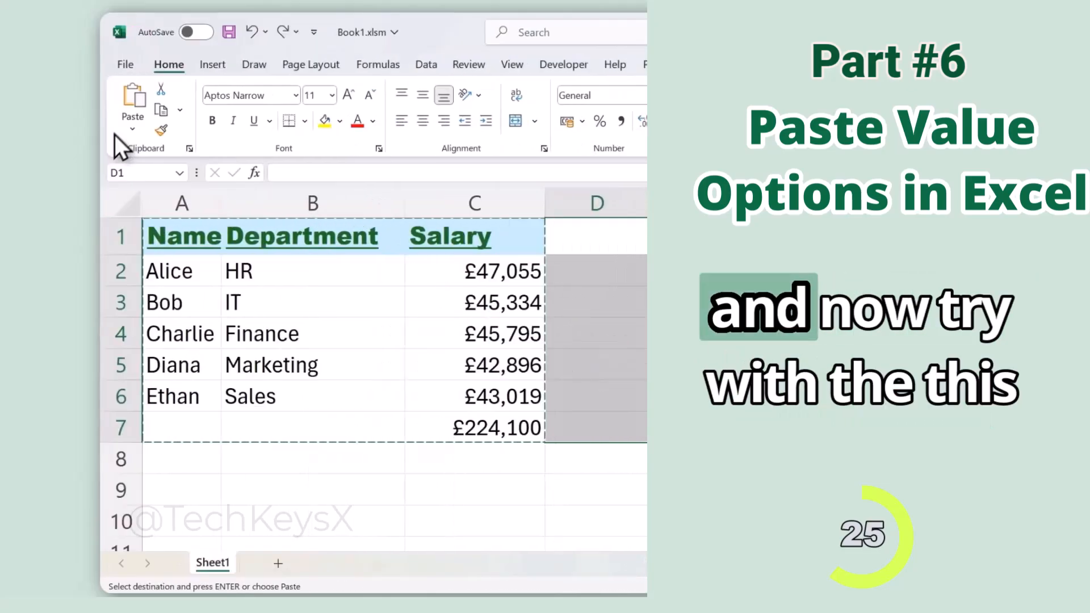
# - Paste the copied table at D1 as values with source formatting and check the pasted salaries in column F
pyautogui.click(162, 130)
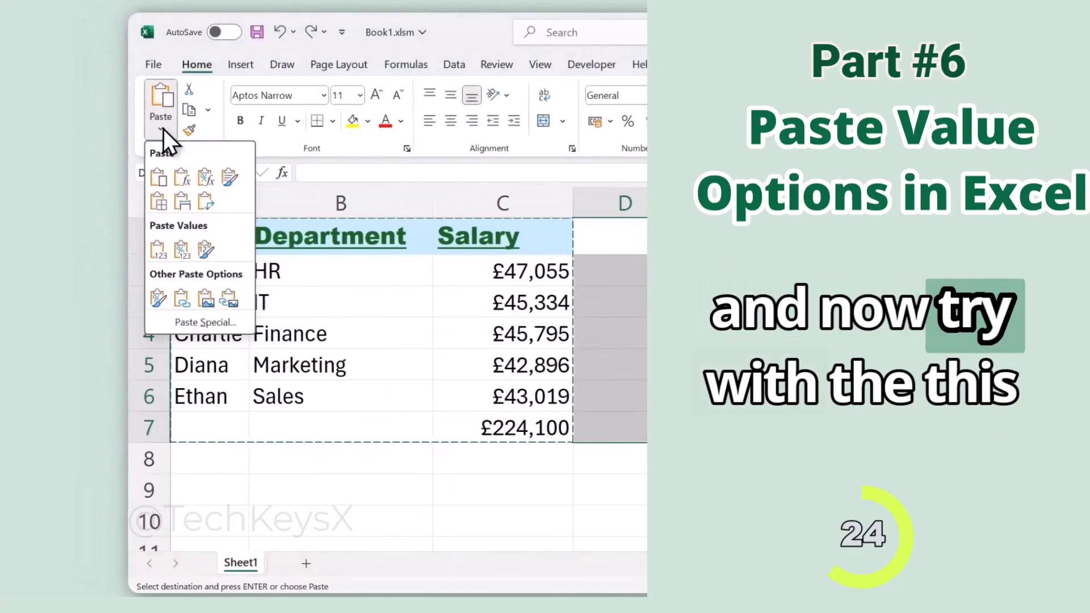
pyautogui.click(207, 255)
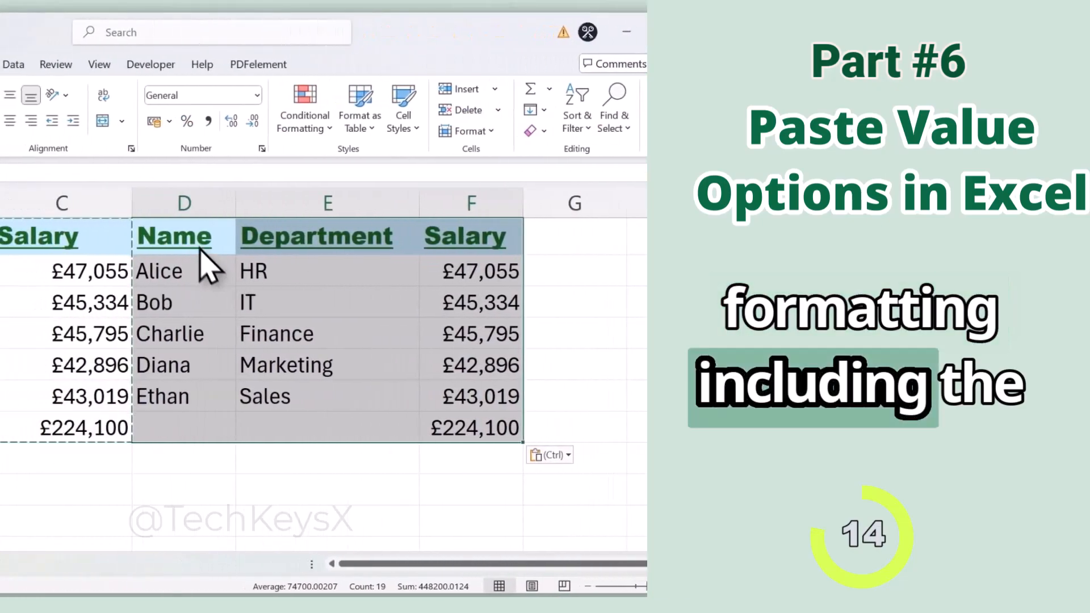
pyautogui.click(439, 398)
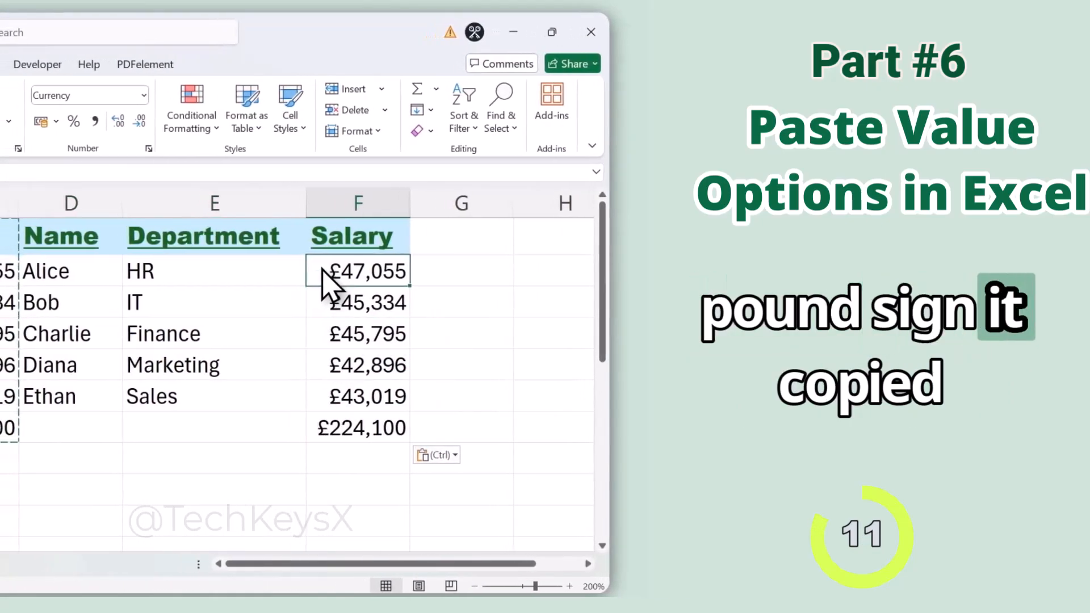
pyautogui.click(319, 432)
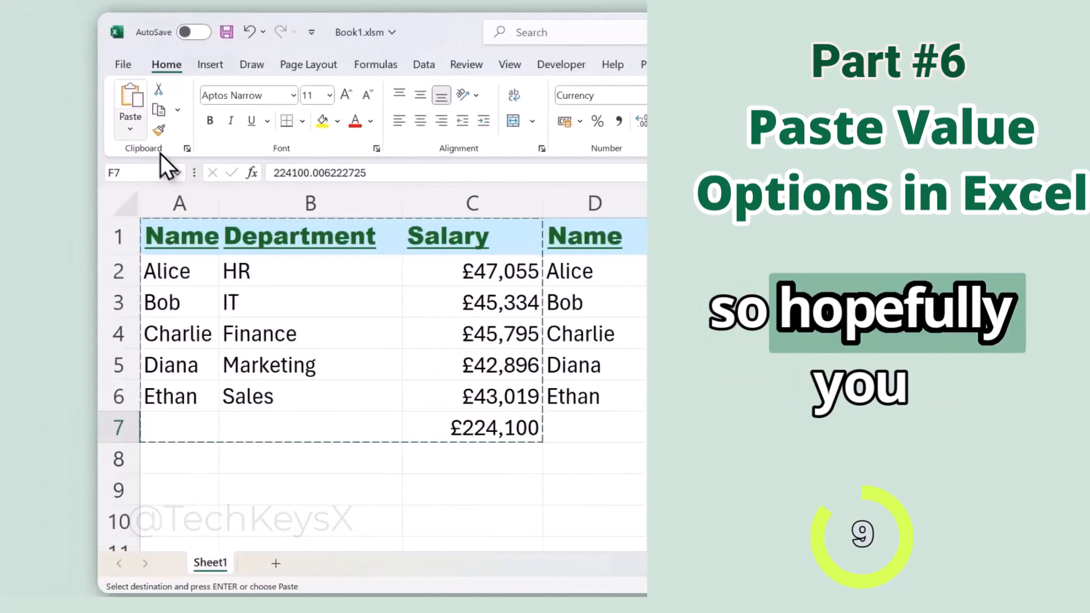
pyautogui.click(149, 129)
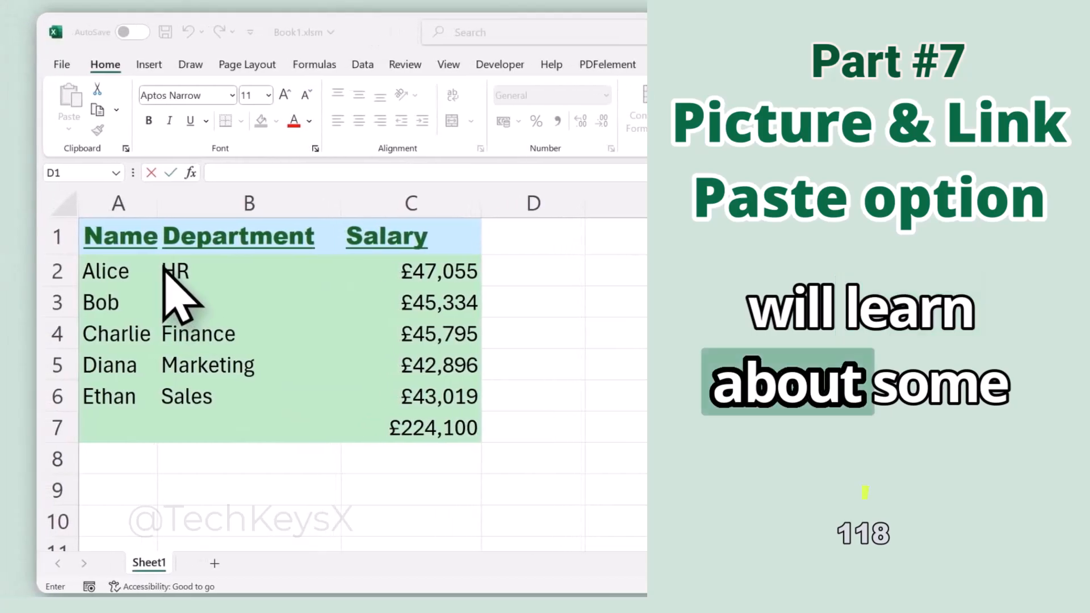
# - Copy the green-shaded salary table A1:C7
pyautogui.click(112, 237)
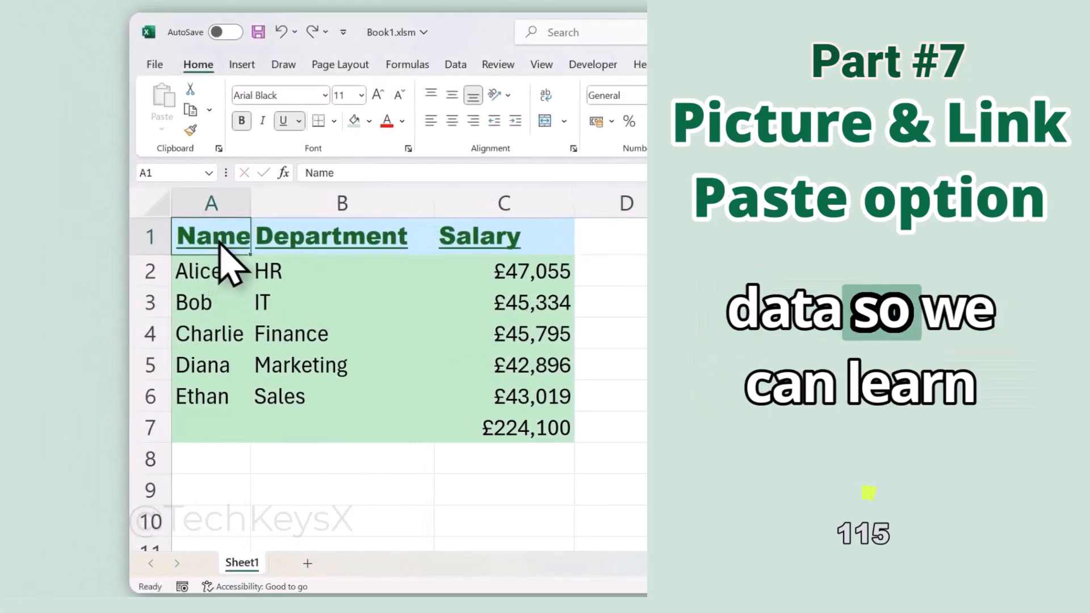
pyautogui.moveTo(220, 241); pyautogui.dragTo(552, 462)
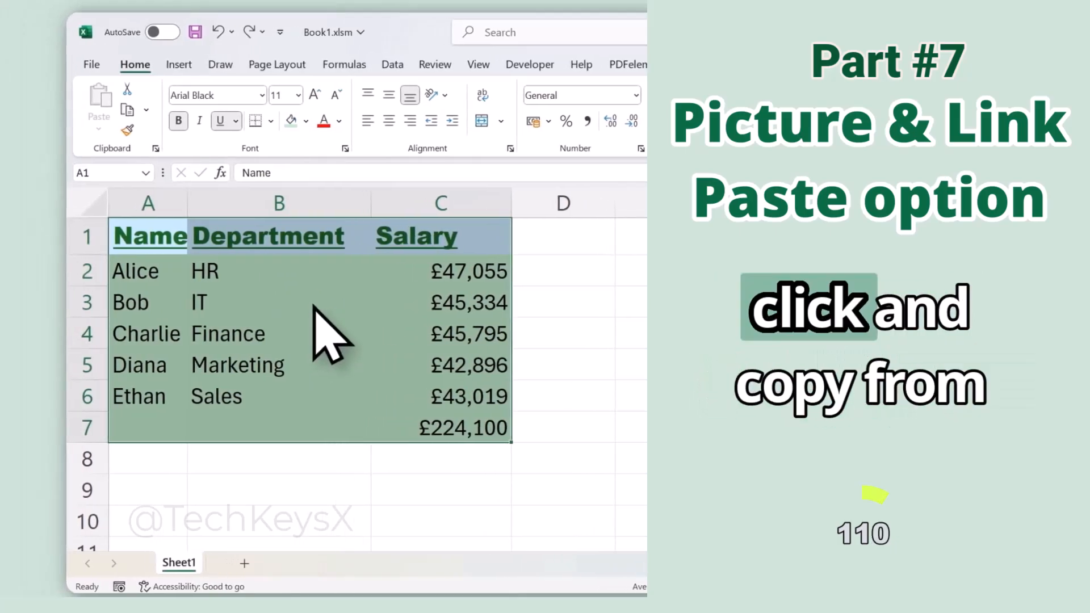
pyautogui.rightClick(287, 310)
pyautogui.click(336, 146)
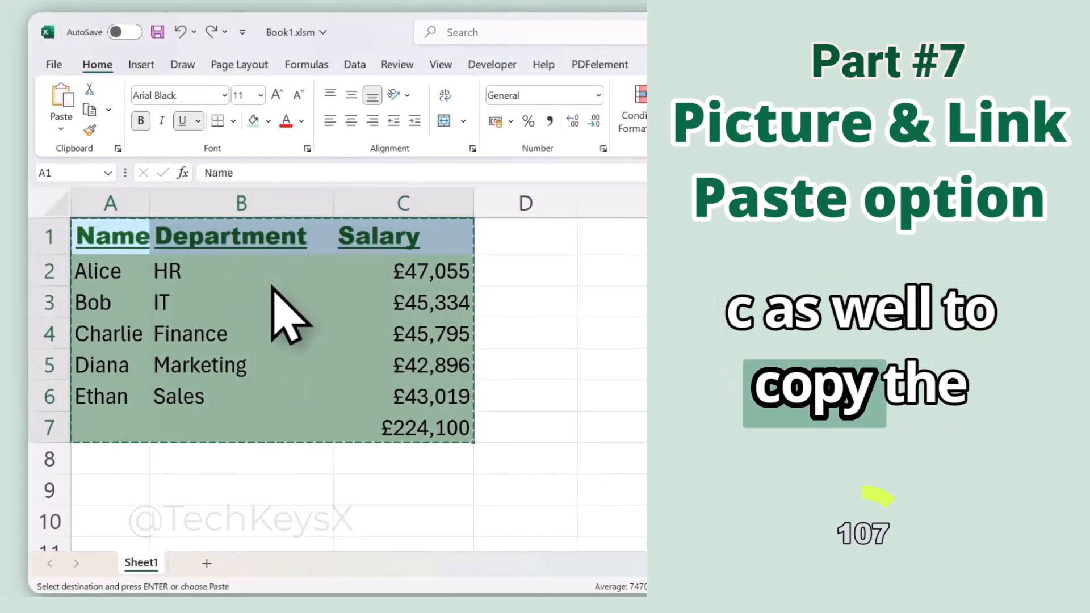
# - Paste only the formatting of the copied table at D1, and undo that paste
pyautogui.click(525, 241)
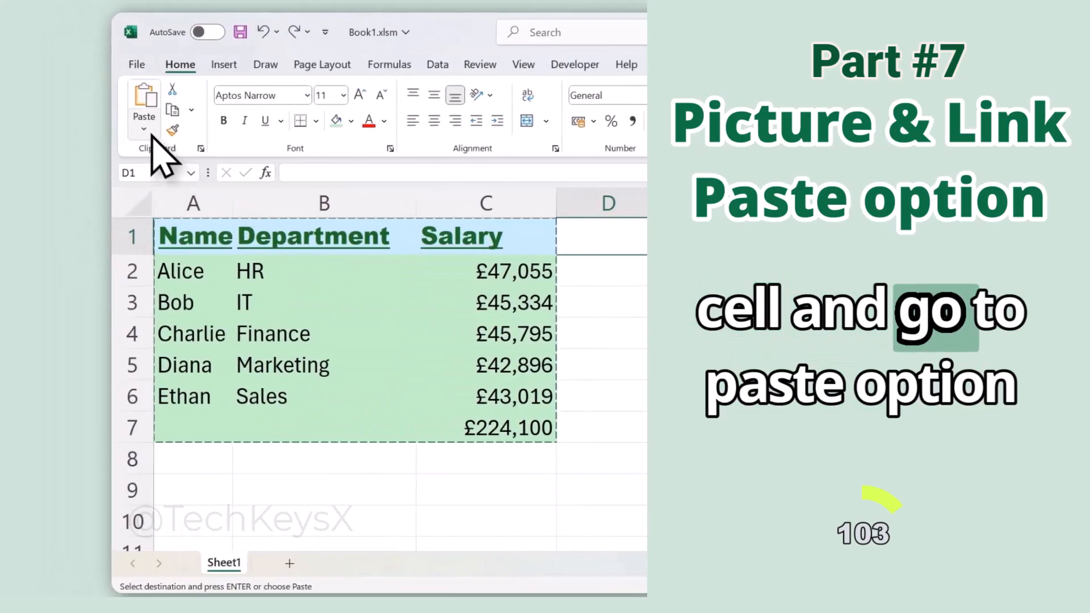
pyautogui.click(144, 128)
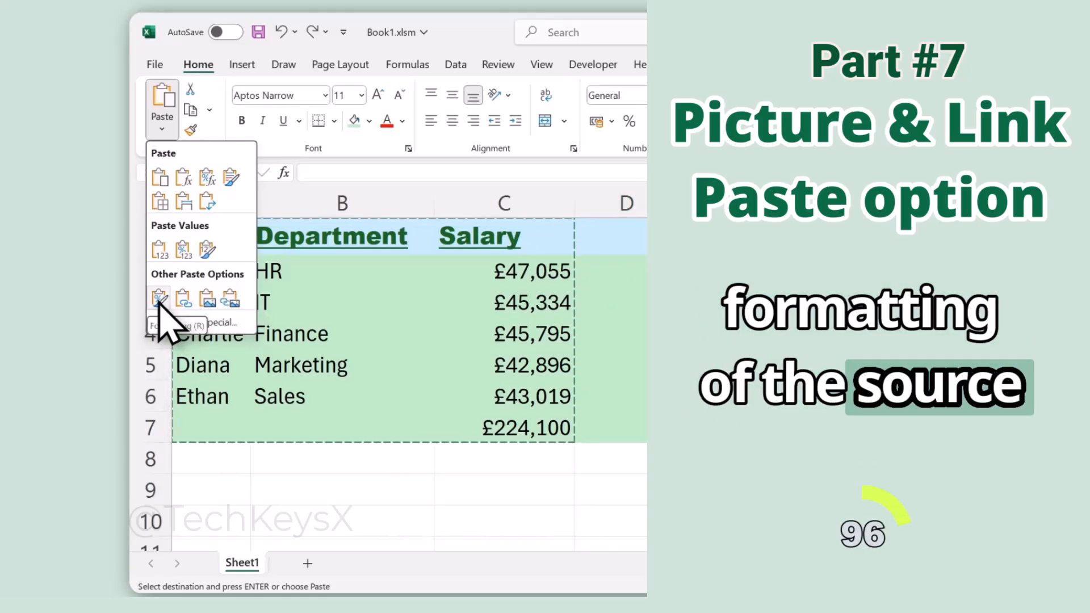
pyautogui.click(160, 298)
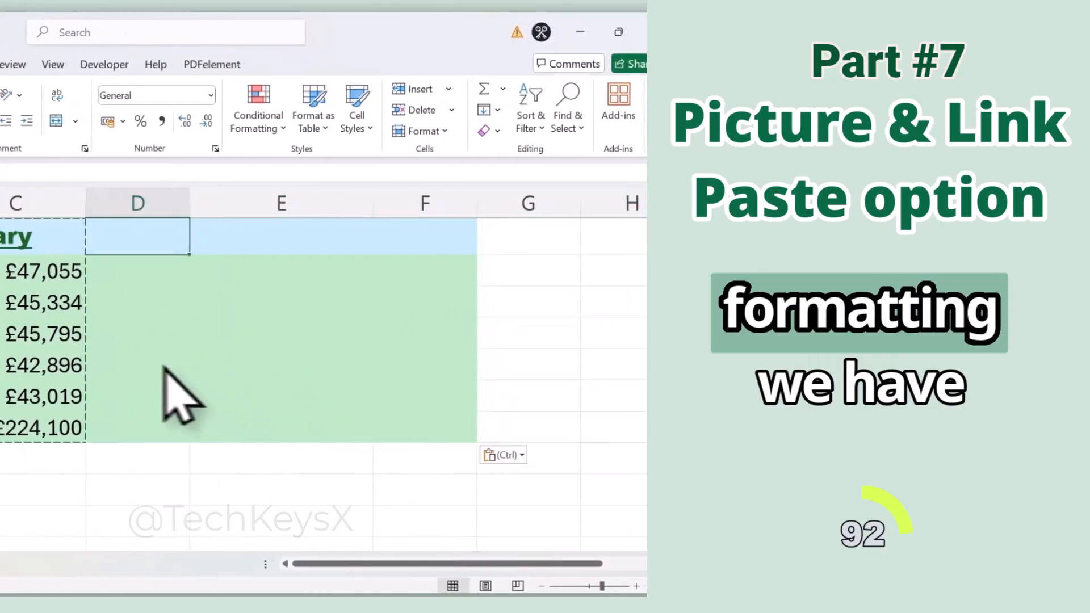
pyautogui.click(260, 32)
# - Paste the copied table at D1 as links and test them by changing the department in B3 to IT 1
pyautogui.click(141, 128)
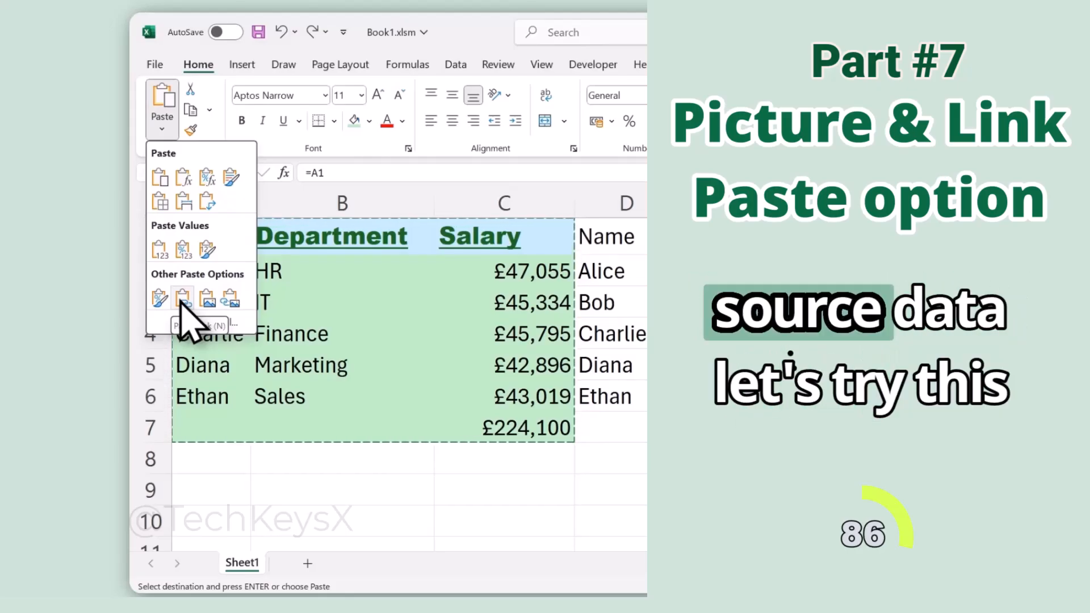
pyautogui.click(183, 299)
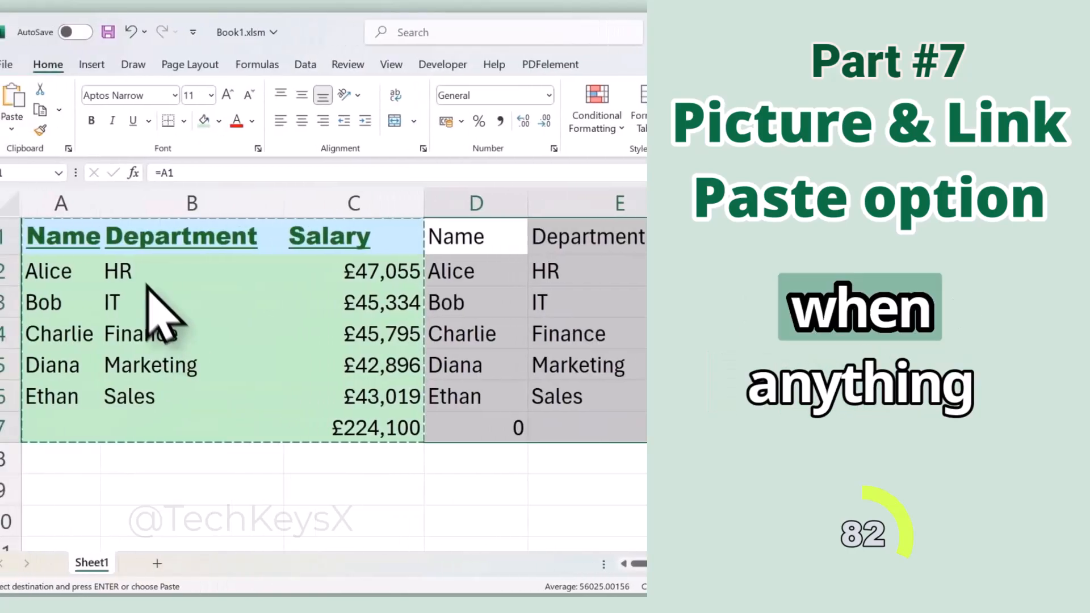
pyautogui.doubleClick(295, 302)
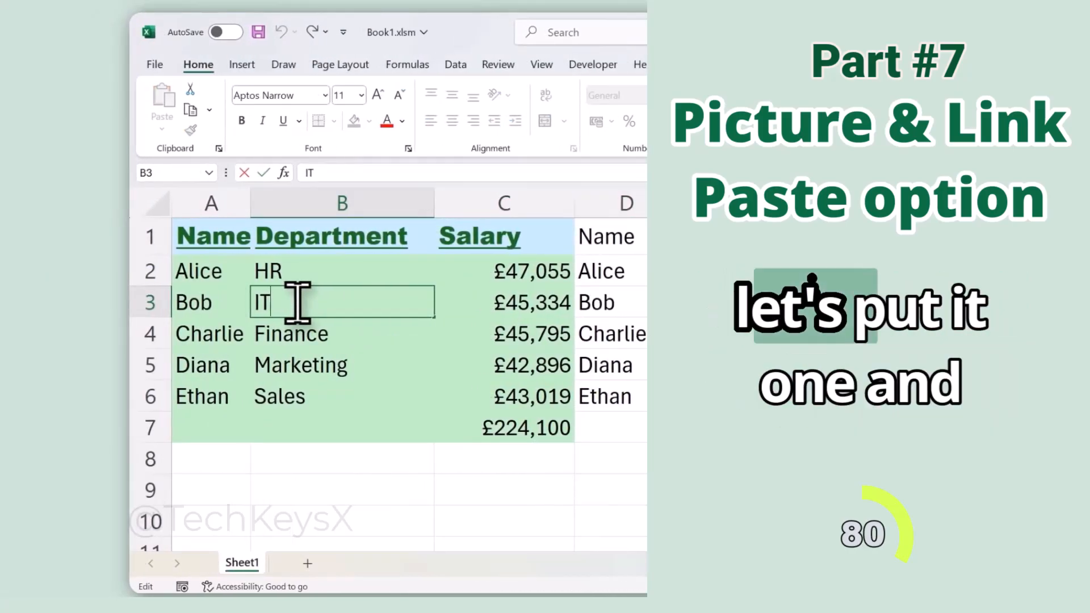
pyautogui.write('1')
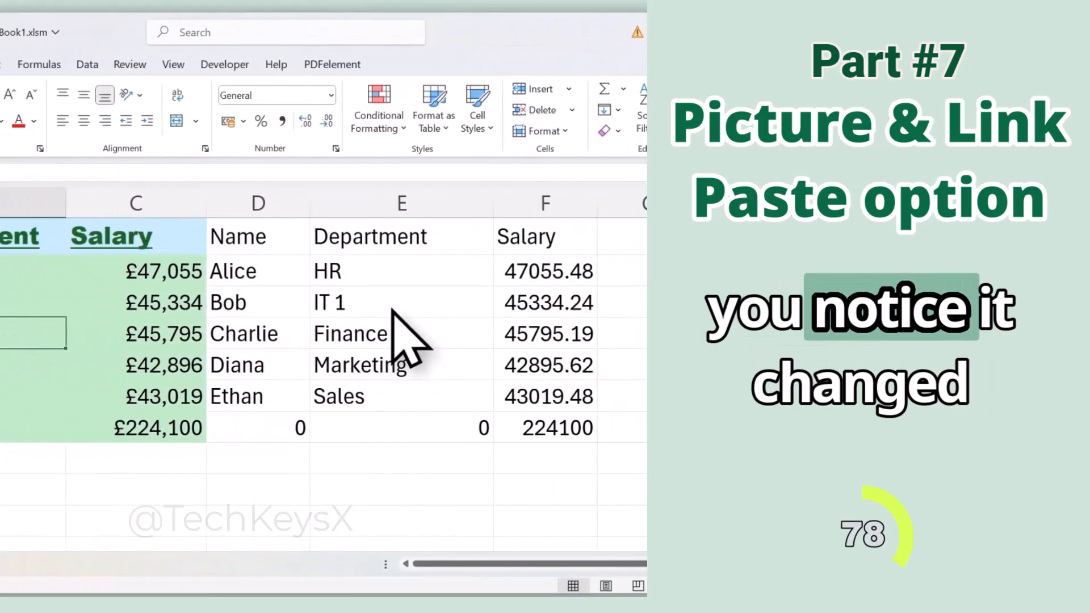
pyautogui.click(619, 304)
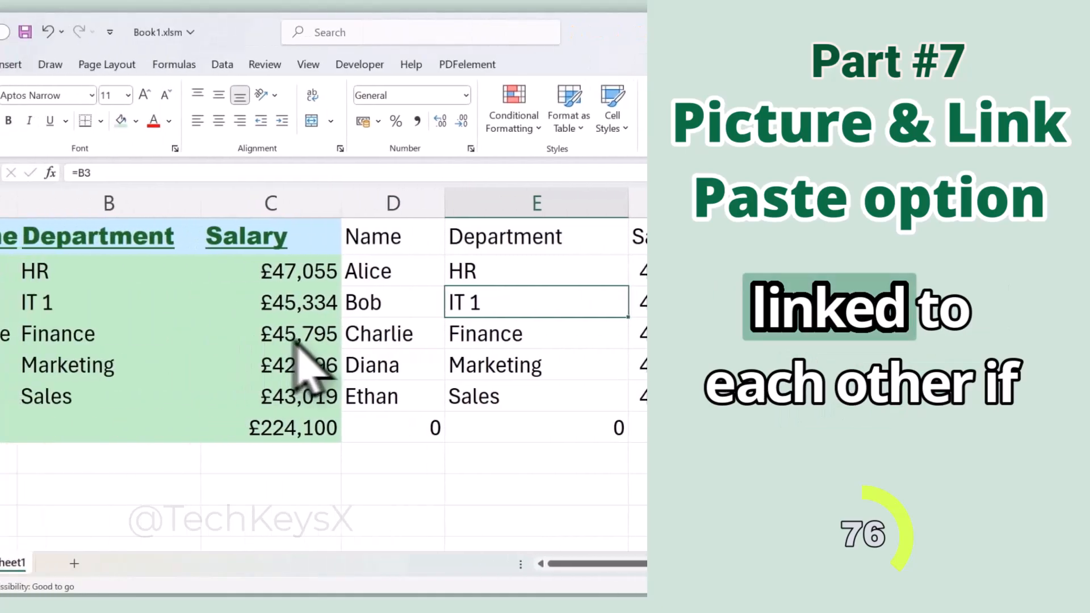
# - Change the department in B2 to HR 1 and check its linked cell E2
pyautogui.click(152, 270)
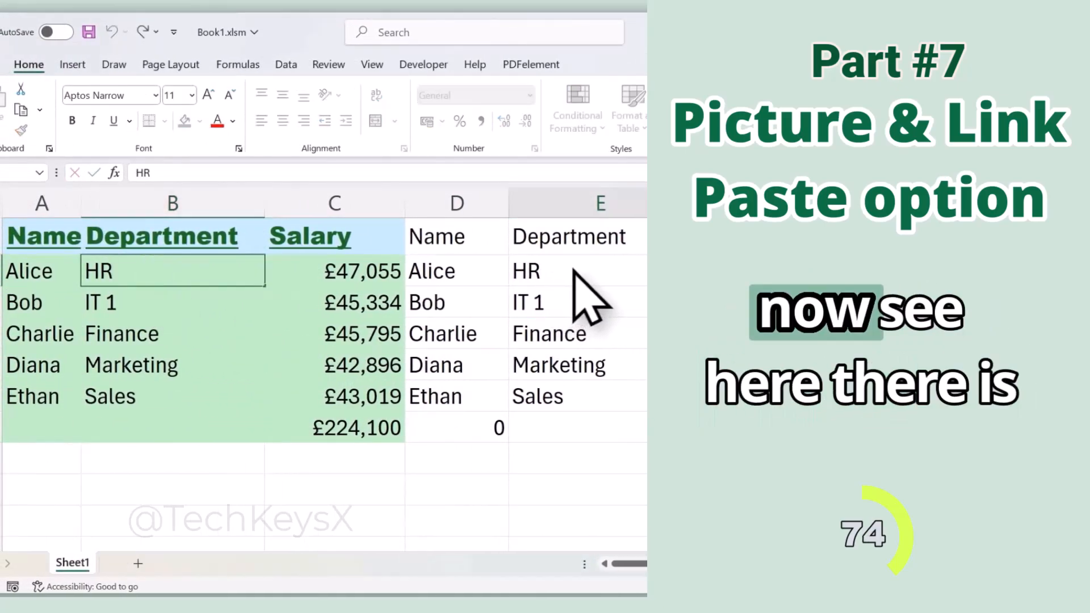
pyautogui.click(577, 270)
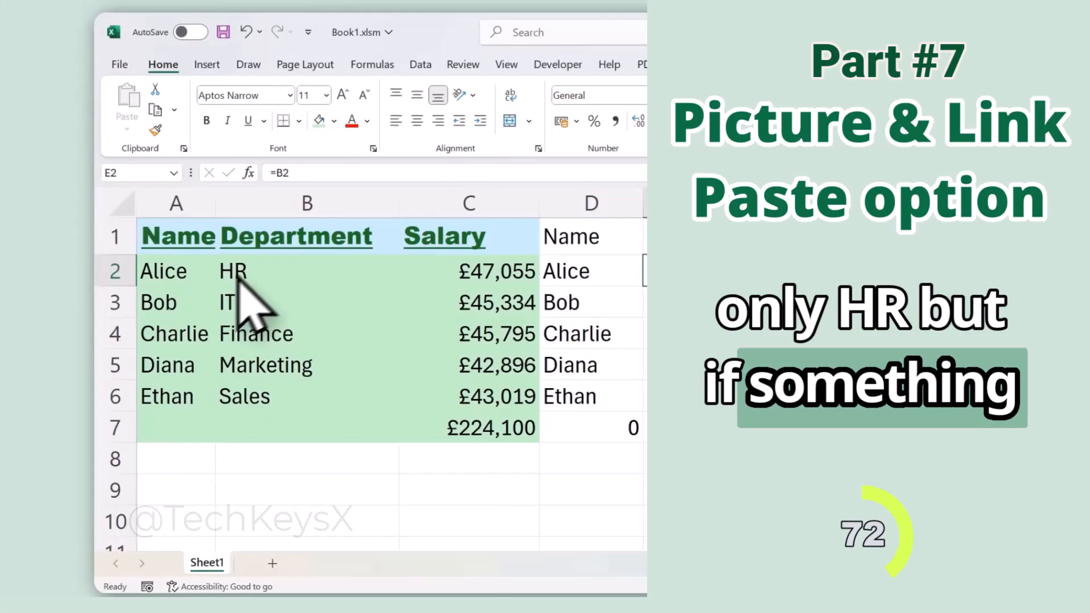
pyautogui.click(283, 276)
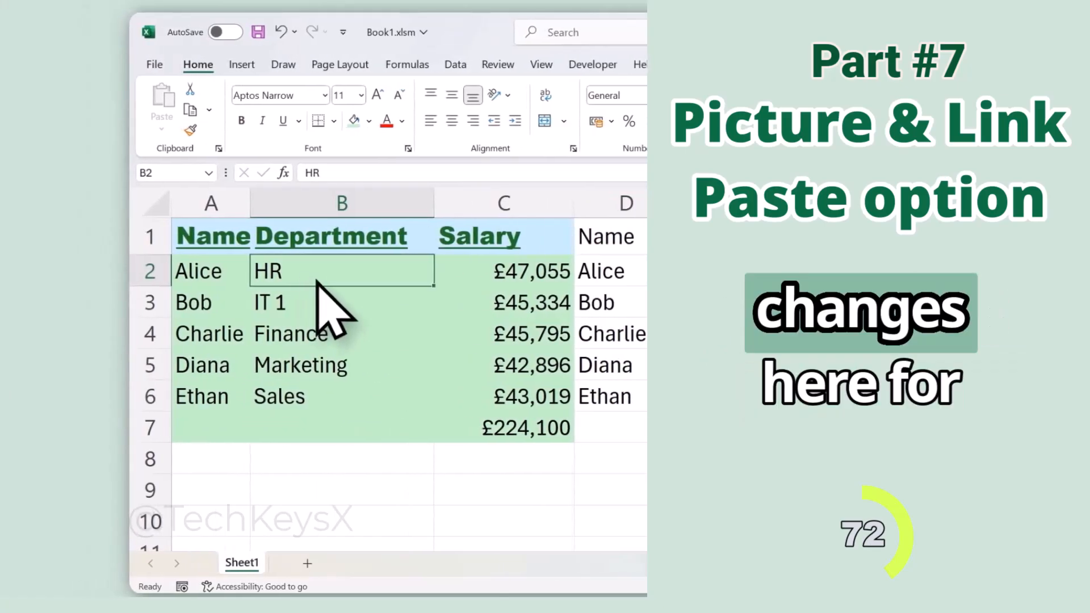
pyautogui.doubleClick(283, 276)
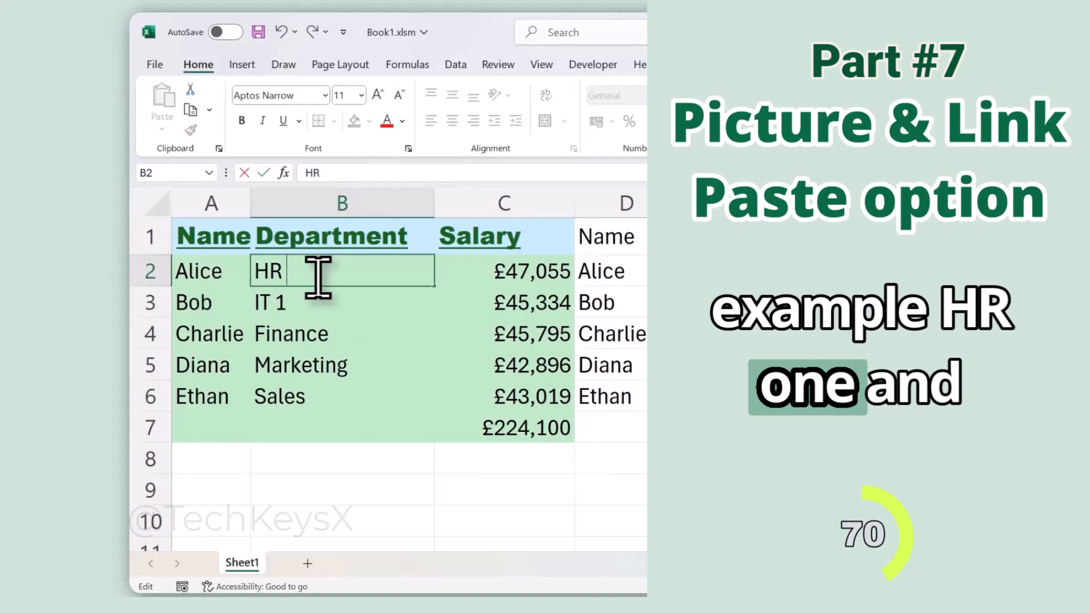
pyautogui.write('1')
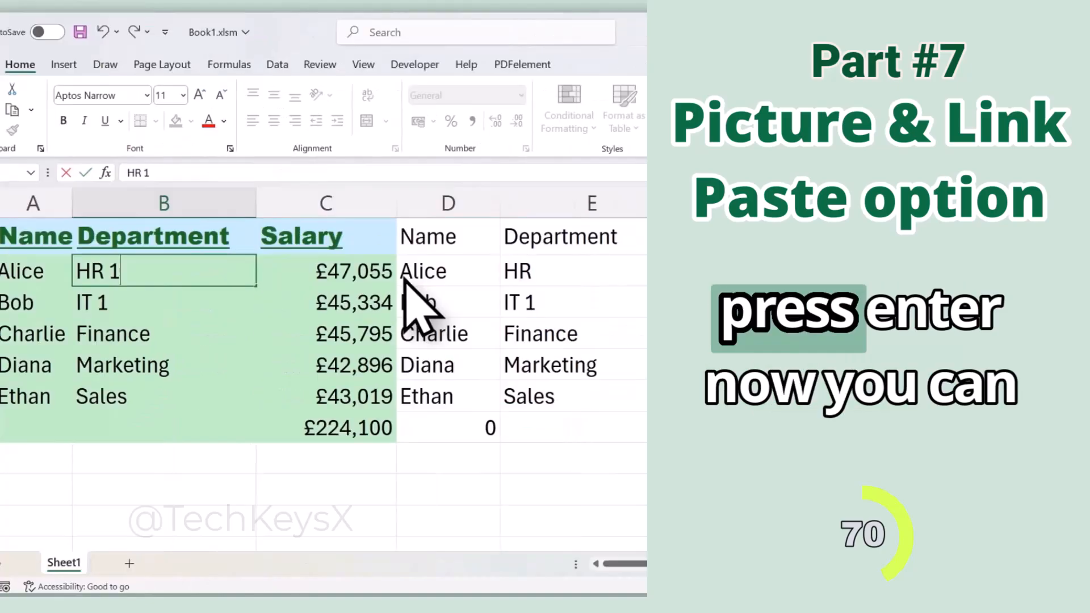
pyautogui.press('Return')
pyautogui.click(725, 278)
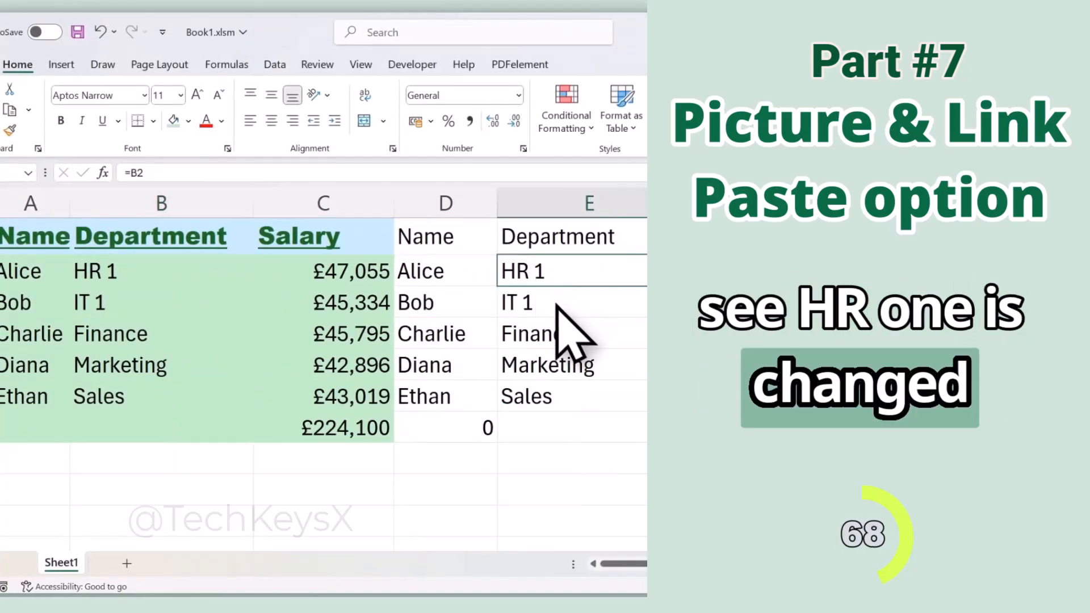
# - Restore the departments to HR in B2 and IT in B3, and check the linked cells E2 and E3
pyautogui.doubleClick(175, 276)
pyautogui.press('BackSpace')
pyautogui.doubleClick(156, 302)
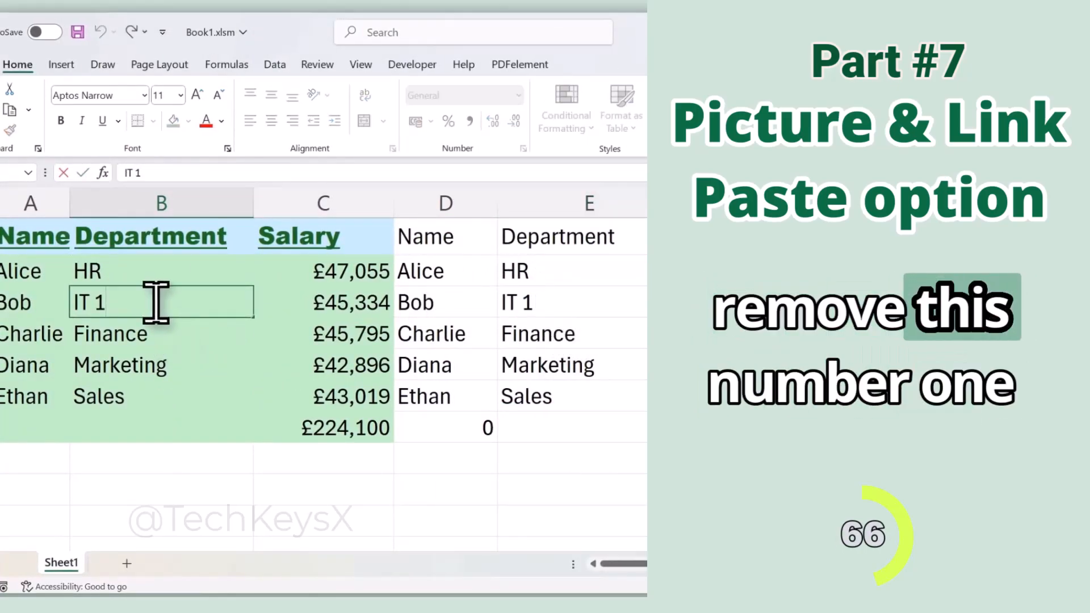
pyautogui.click(570, 275)
pyautogui.click(571, 304)
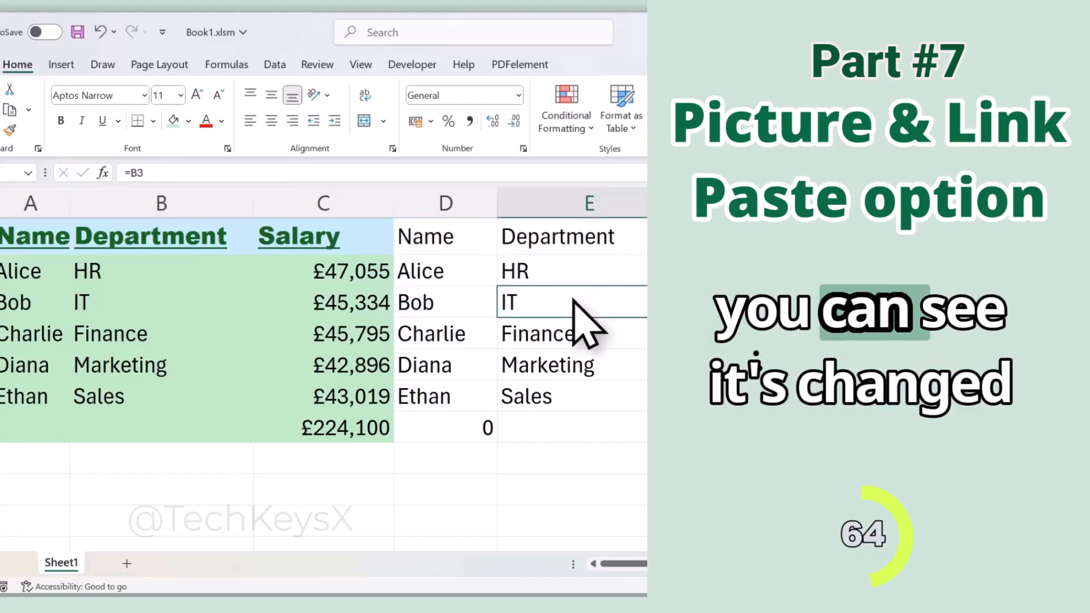
pyautogui.click(568, 281)
pyautogui.click(568, 303)
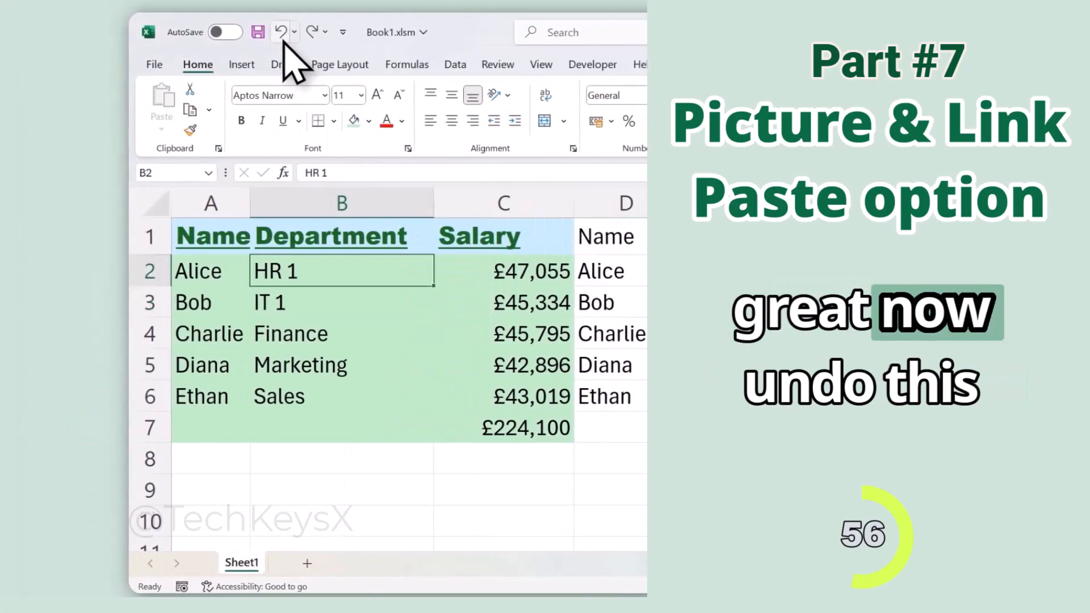
# - Undo the linked paste, paste the copied table at D1 as a picture, and move the picture slightly down
pyautogui.click(280, 31)
pyautogui.click(161, 131)
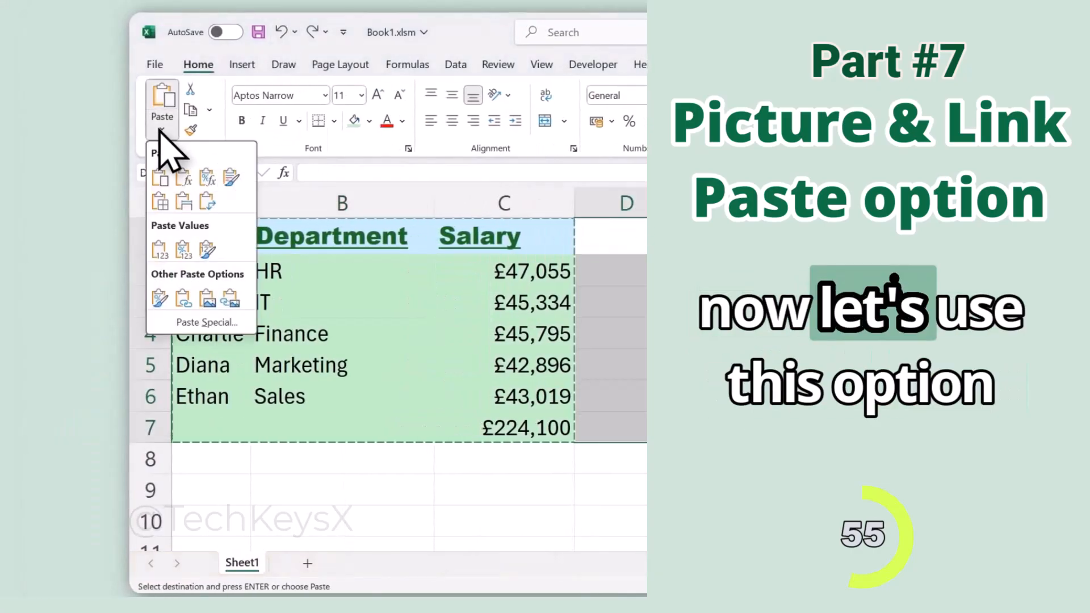
pyautogui.click(212, 307)
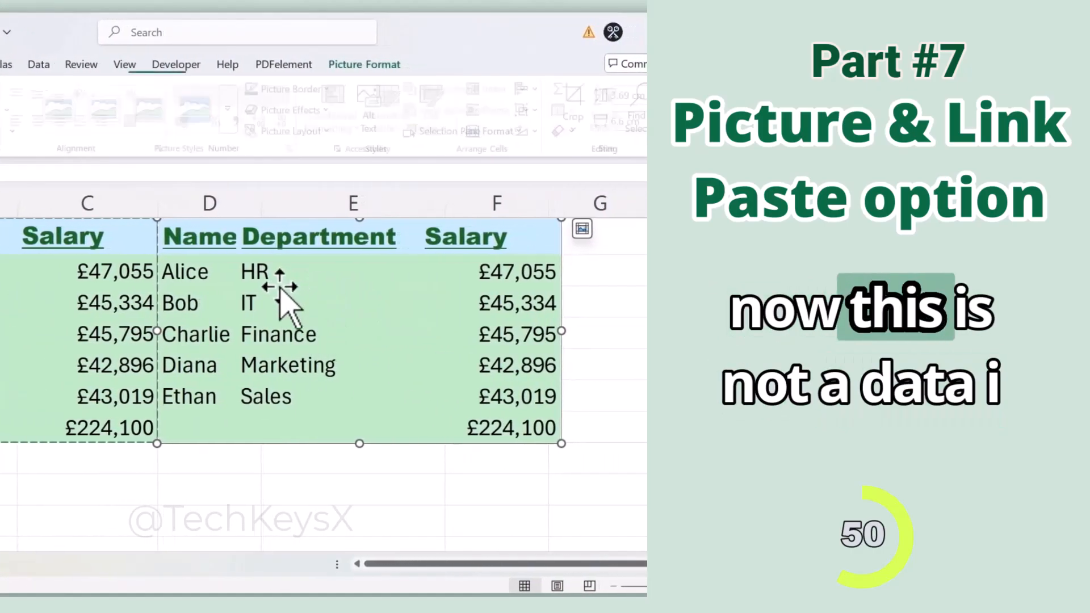
pyautogui.moveTo(298, 286)
pyautogui.mouseDown()
pyautogui.moveTo(443, 326)
pyautogui.moveTo(360, 318)
pyautogui.moveTo(309, 407)
pyautogui.moveTo(312, 281)
pyautogui.moveTo(306, 305)
pyautogui.mouseUp()
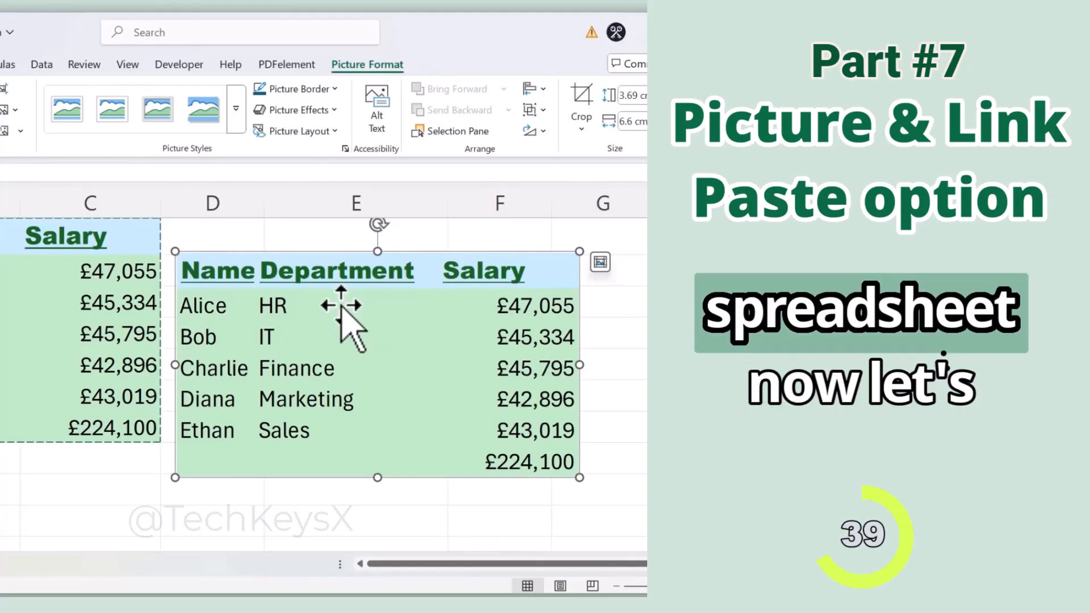
# - Undo the picture paste, paste the copied table at D1 as a linked picture, and move it slightly away from the source table
pyautogui.click(280, 31)
pyautogui.click(162, 129)
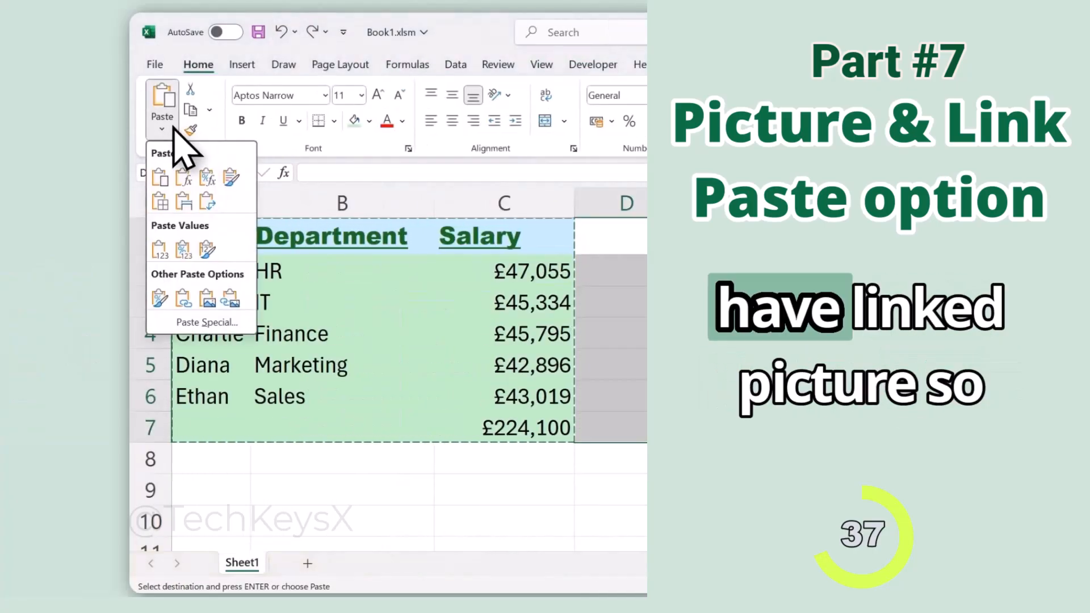
pyautogui.click(238, 302)
pyautogui.moveTo(565, 306); pyautogui.dragTo(328, 313)
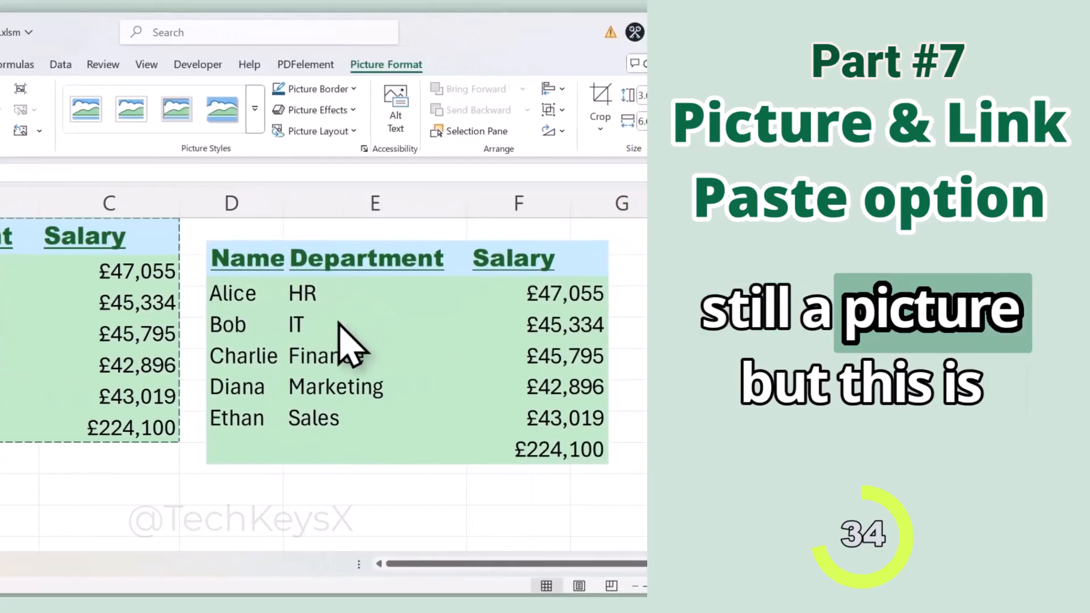
# - Change the department in B2 to HR 1 and check the update in the linked picture
pyautogui.click(170, 272)
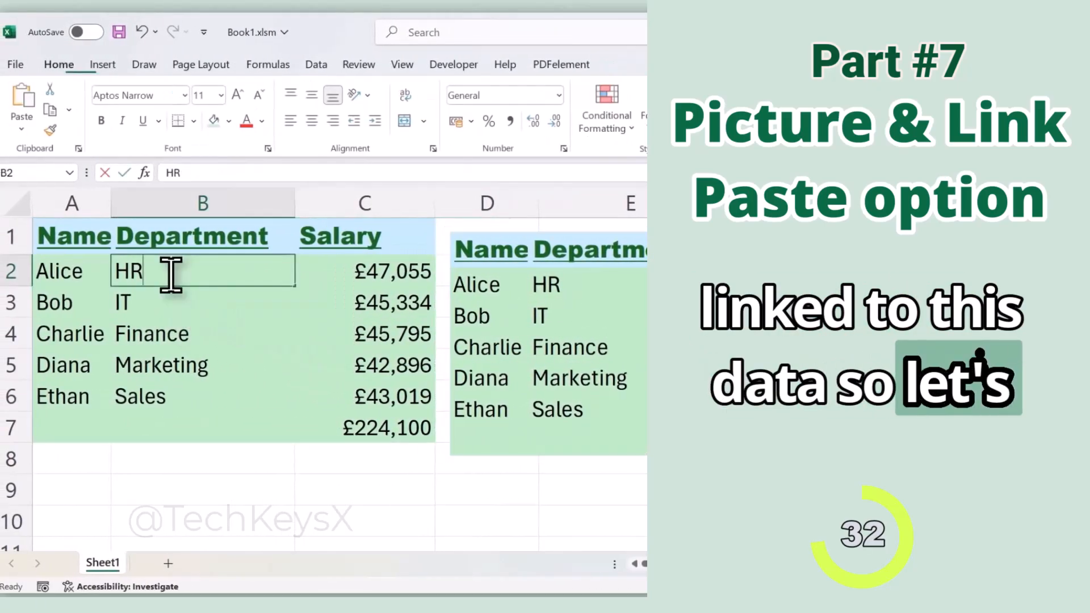
pyautogui.doubleClick(171, 276)
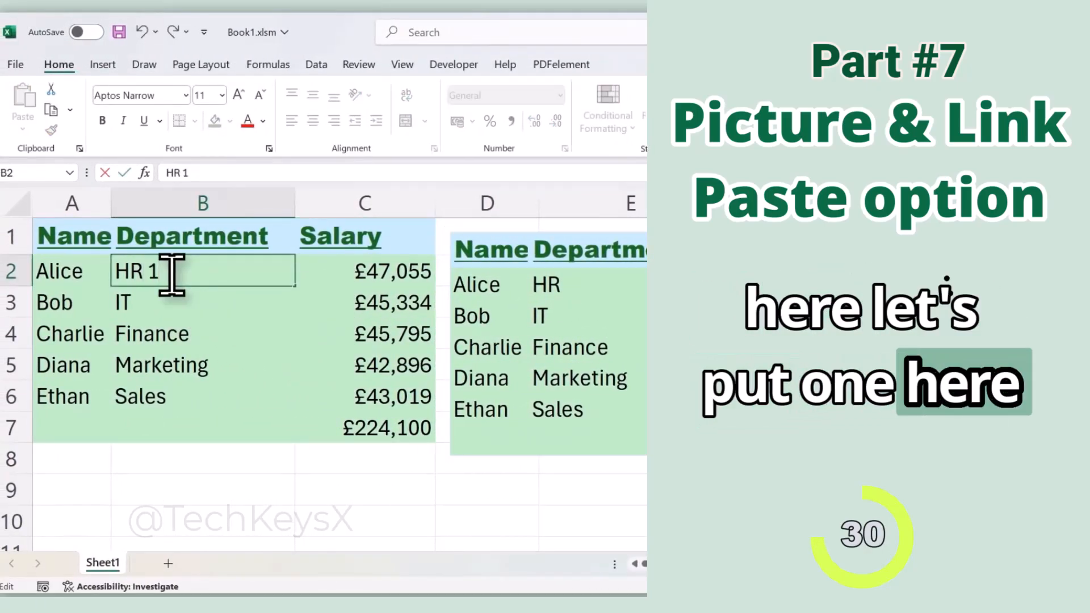
pyautogui.press('Return')
pyautogui.click(620, 297)
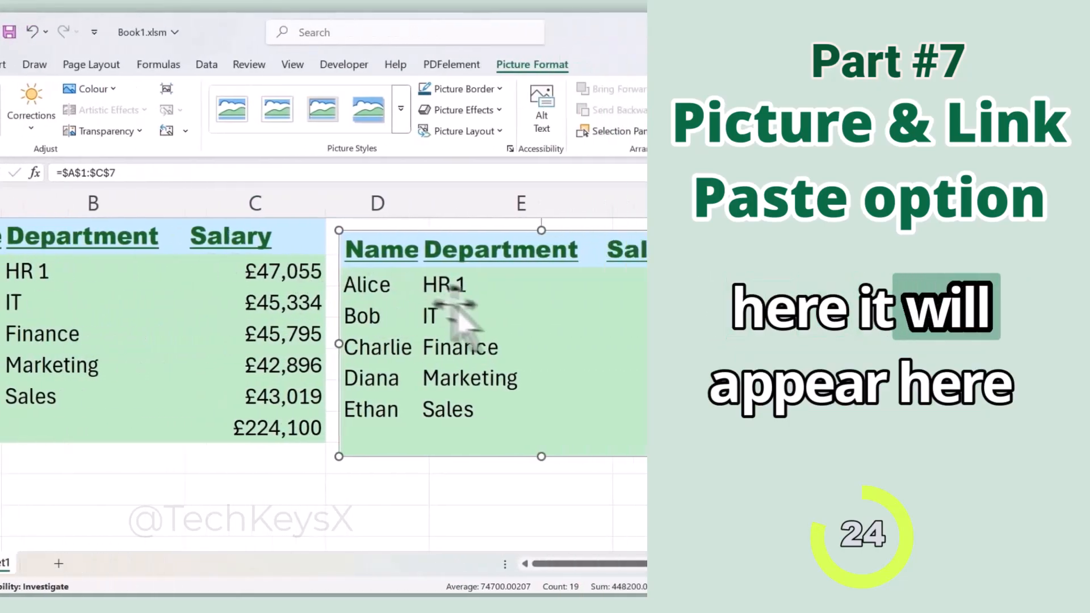
# - Restore the department in B2 to HR and check the linked picture again
pyautogui.doubleClick(78, 274)
pyautogui.press('BackSpace')
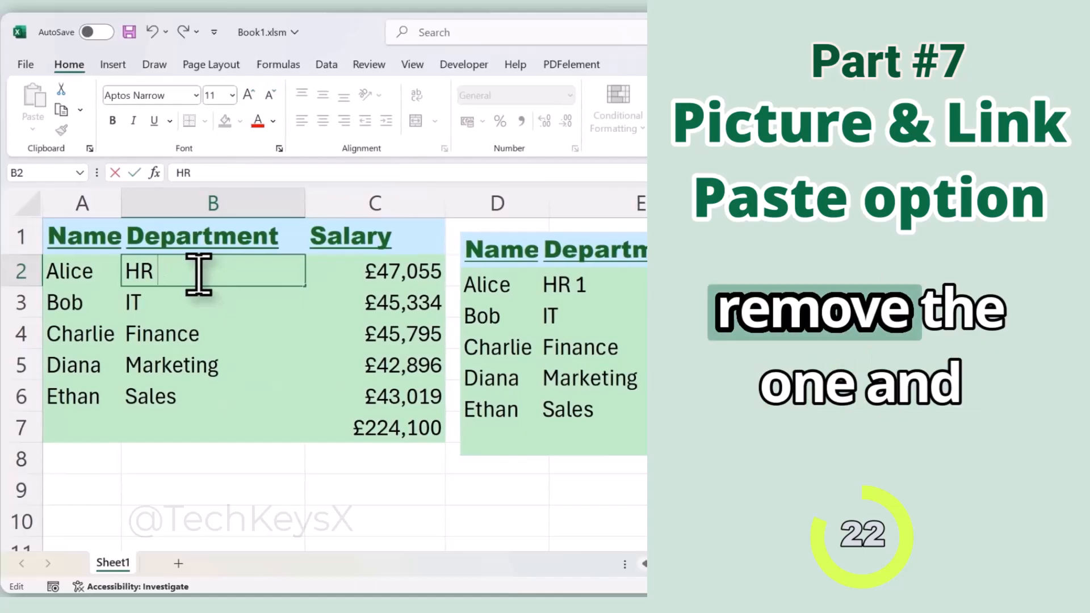
pyautogui.press('Return')
pyautogui.click(593, 278)
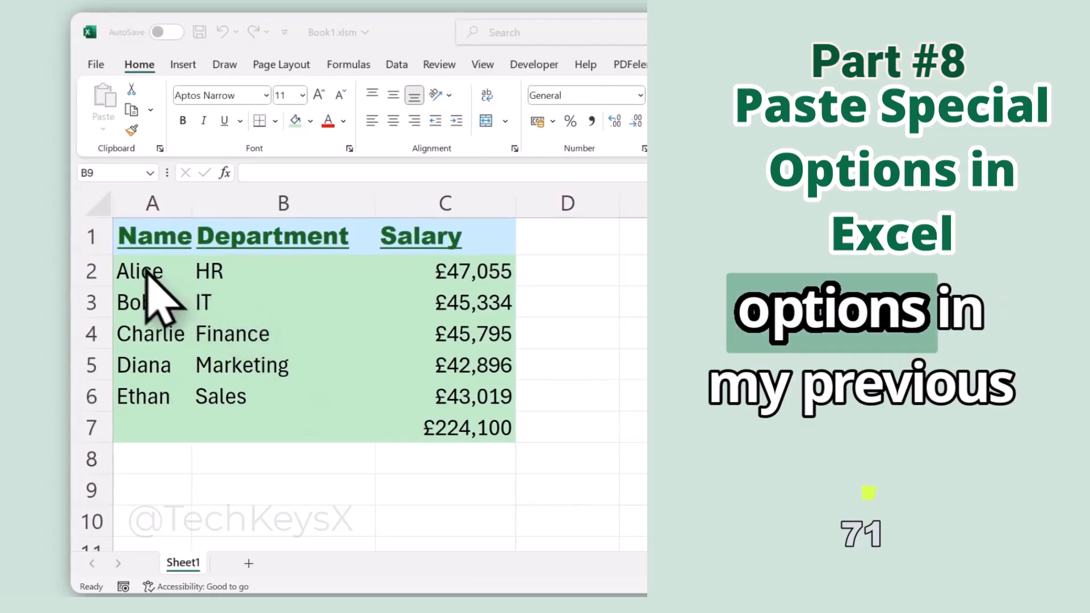
# - Copy the formatted salary table A1:C7
pyautogui.click(164, 248)
pyautogui.moveTo(224, 245); pyautogui.dragTo(507, 423)
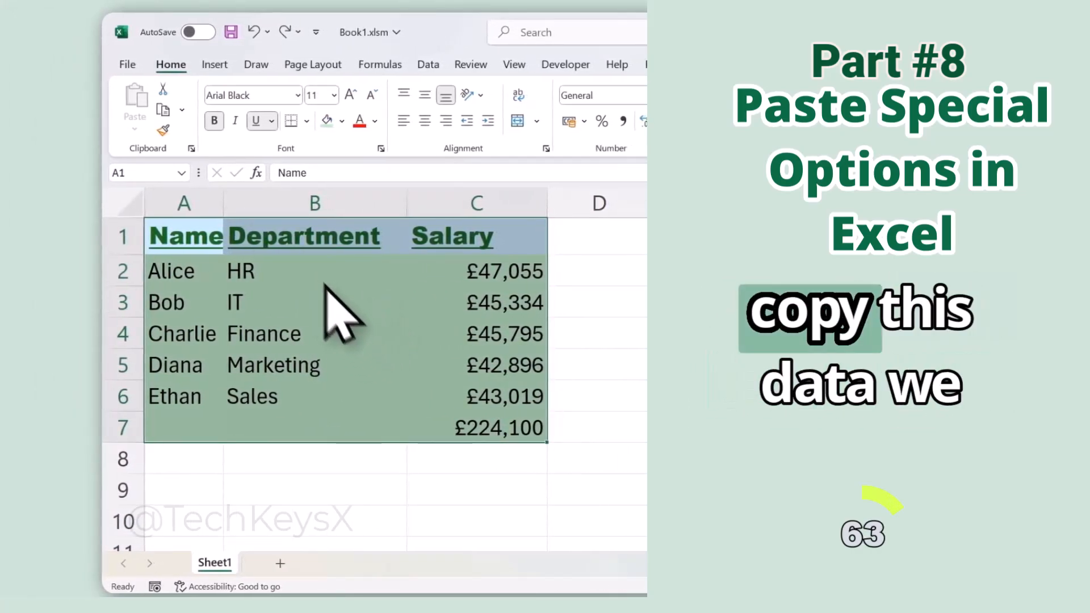
pyautogui.rightClick(288, 309)
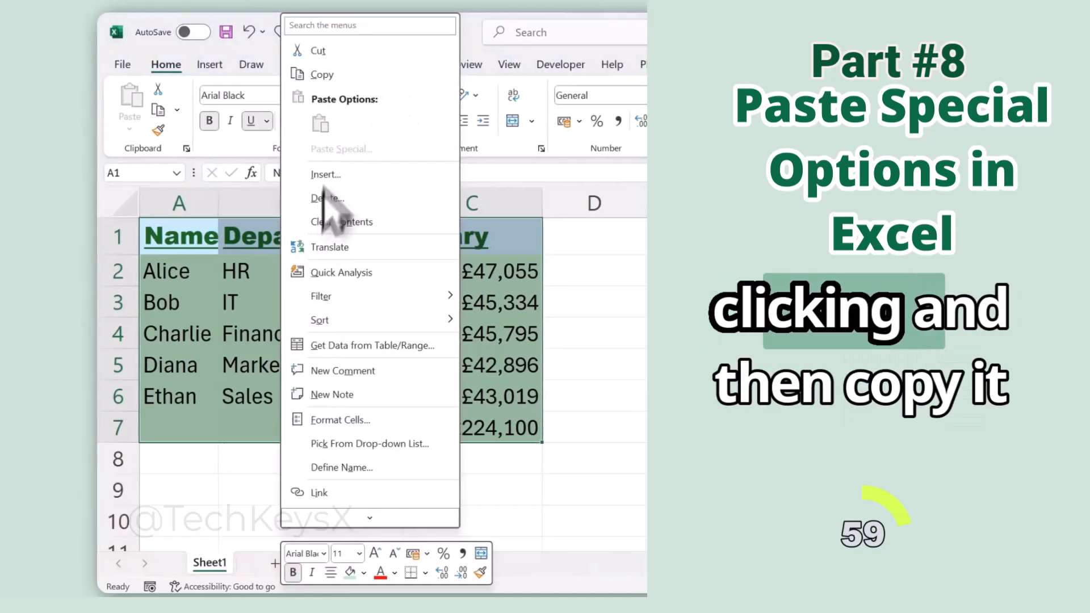
pyautogui.click(319, 73)
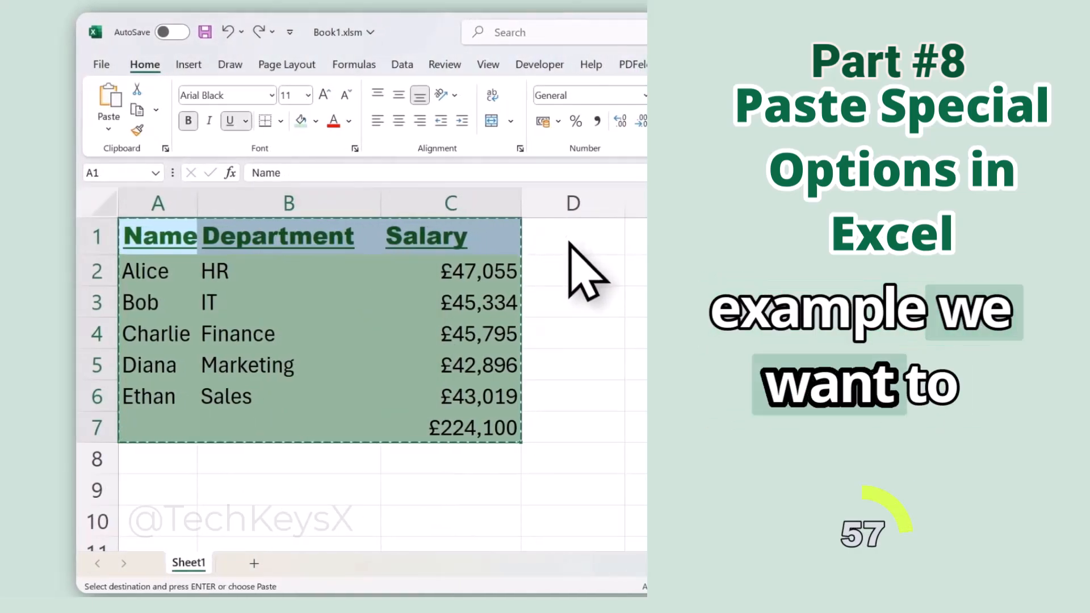
# - Paste the copied table at D1 with Paste Special, using the source theme and Transpose
pyautogui.click(568, 245)
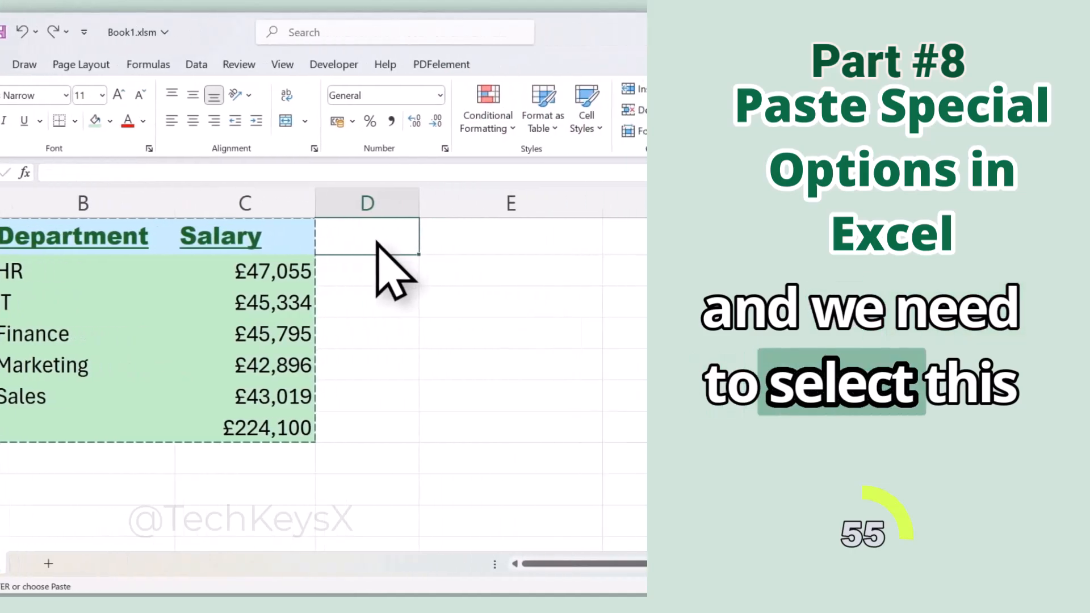
pyautogui.click(86, 127)
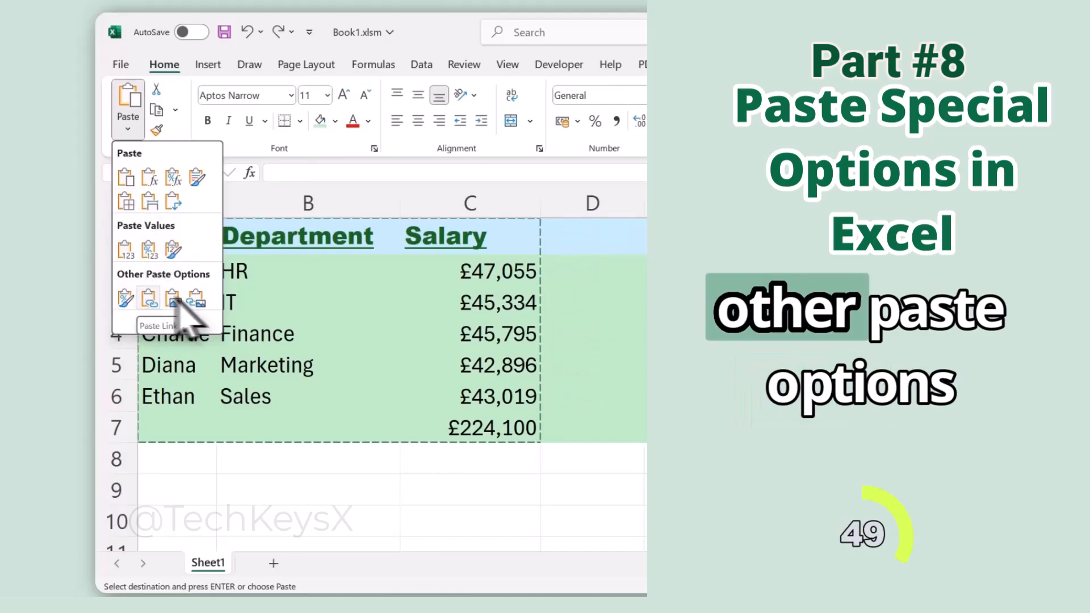
pyautogui.click(172, 322)
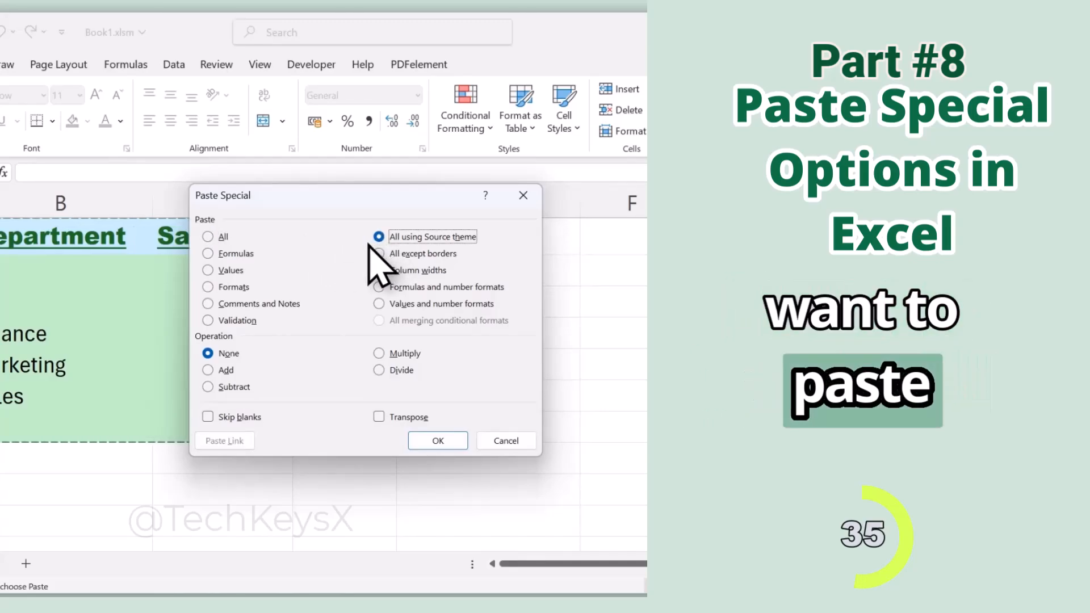
pyautogui.click(379, 417)
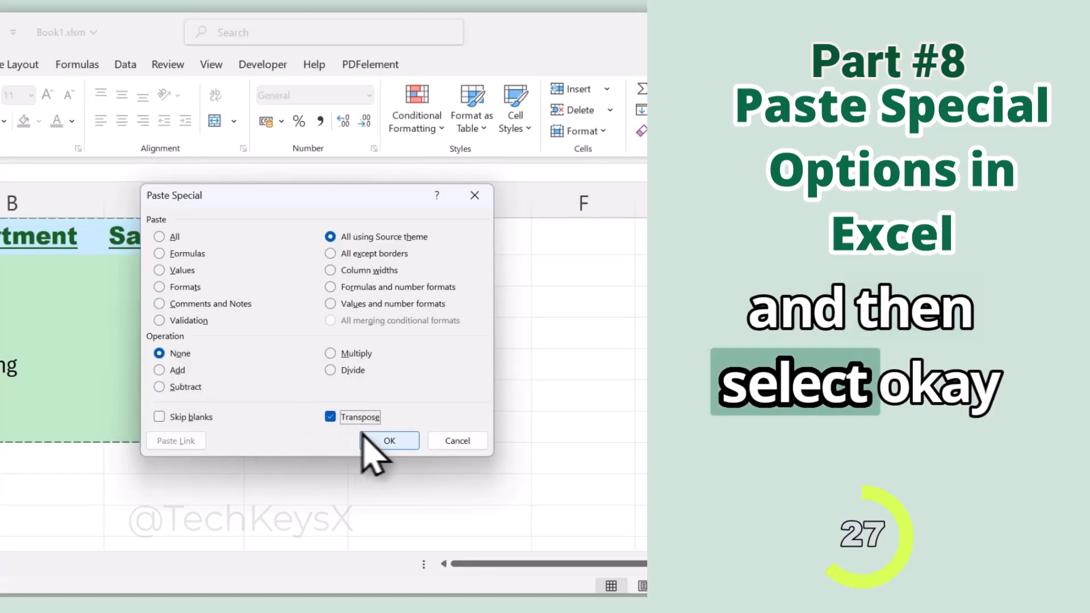
pyautogui.click(386, 443)
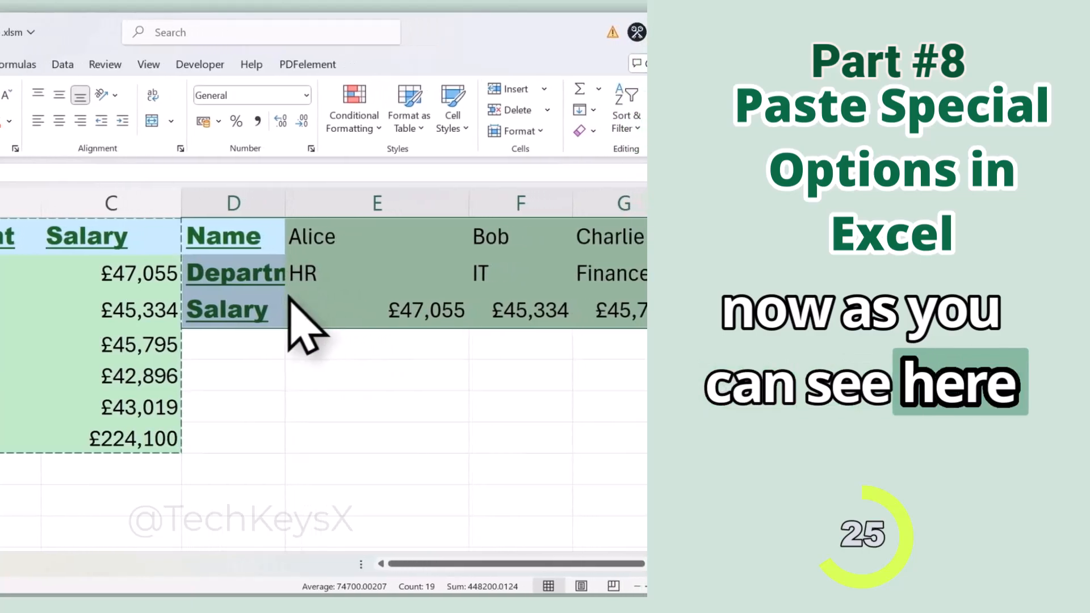
# - Autofit column D to its contents and review the transposed table
pyautogui.moveTo(326, 193); pyautogui.dragTo(327, 193)
pyautogui.doubleClick(284, 193)
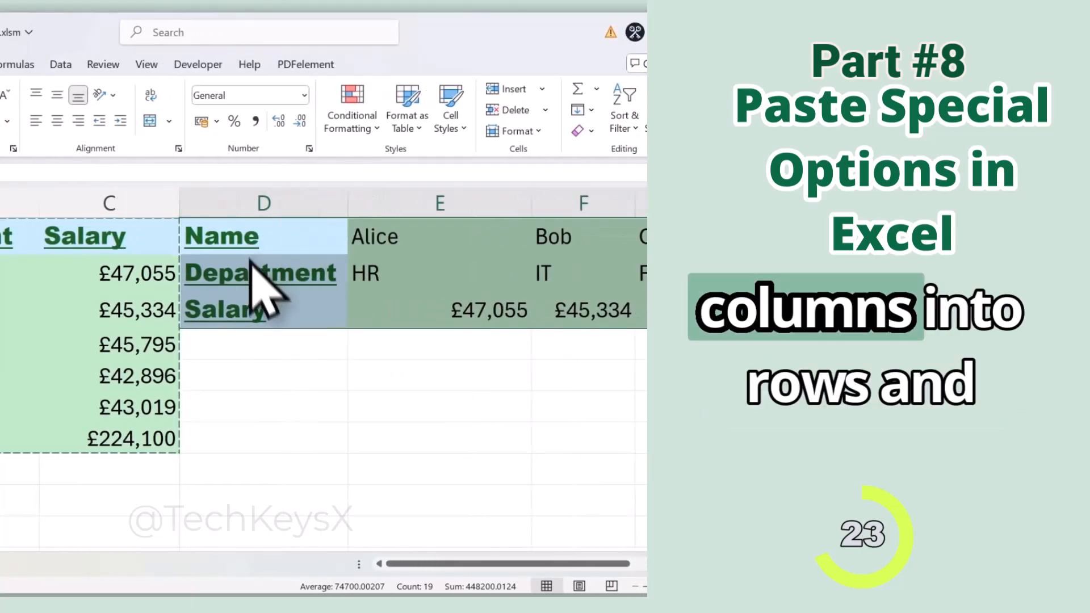
pyautogui.scroll(-3, 554, 286)
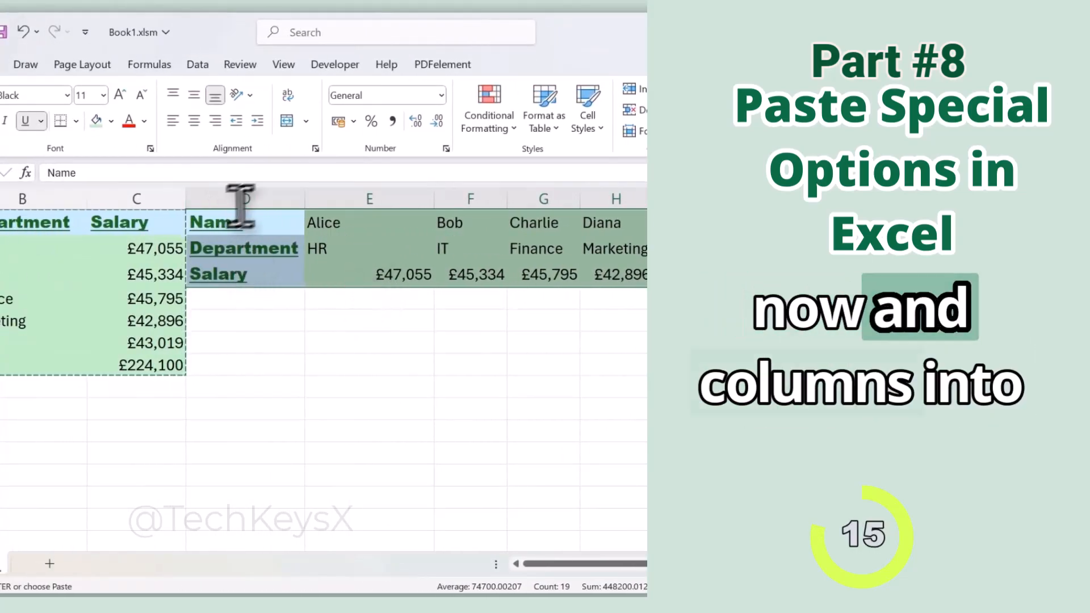
pyautogui.click(267, 323)
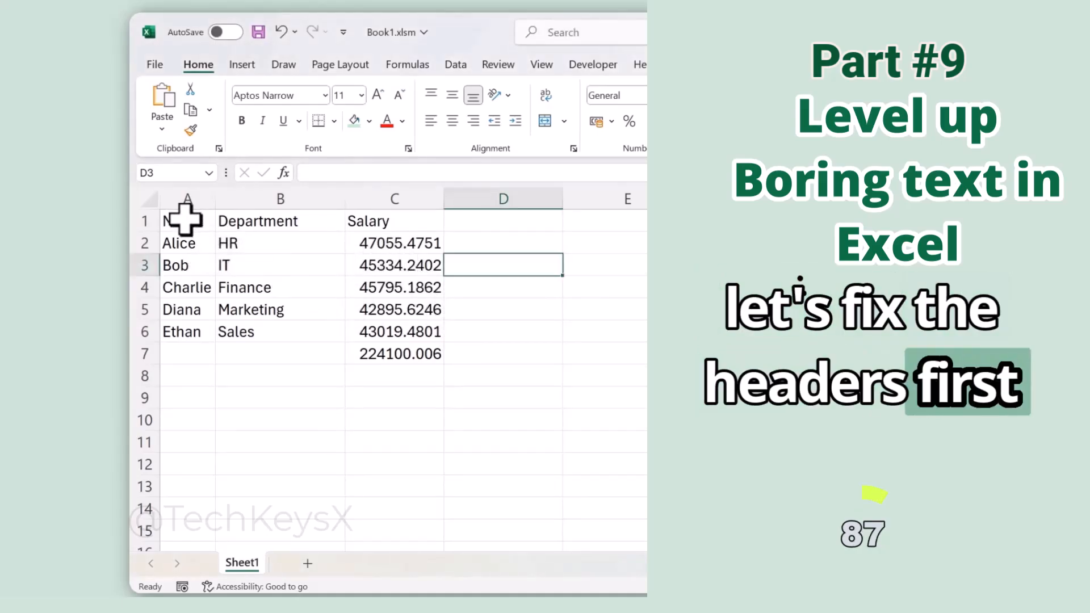
# - Format the header cells A1:C1 in bold Arial Black at size 14
pyautogui.moveTo(182, 221); pyautogui.dragTo(369, 230)
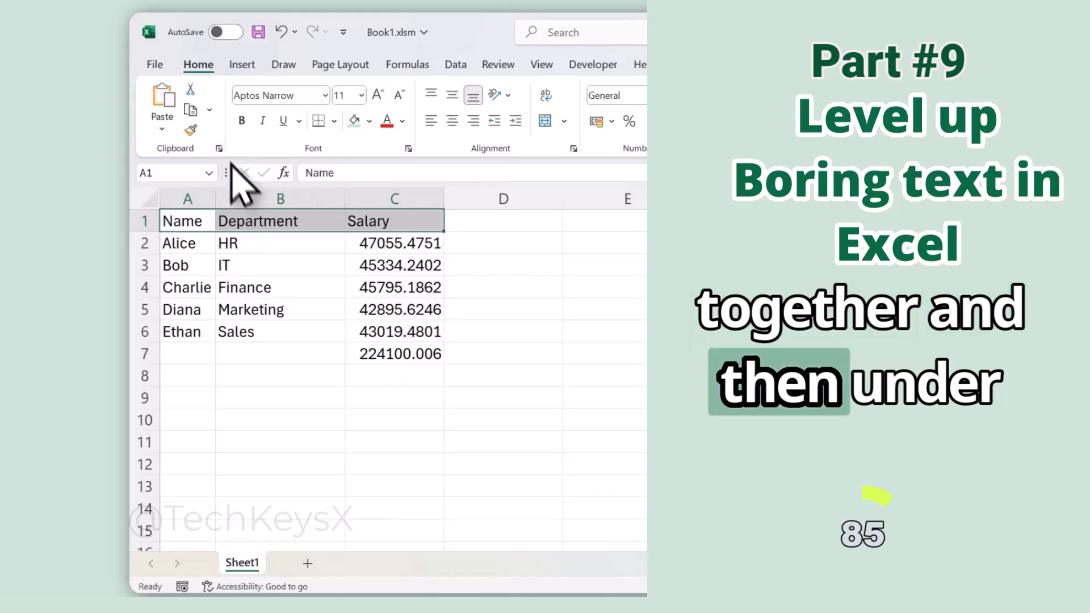
pyautogui.click(242, 121)
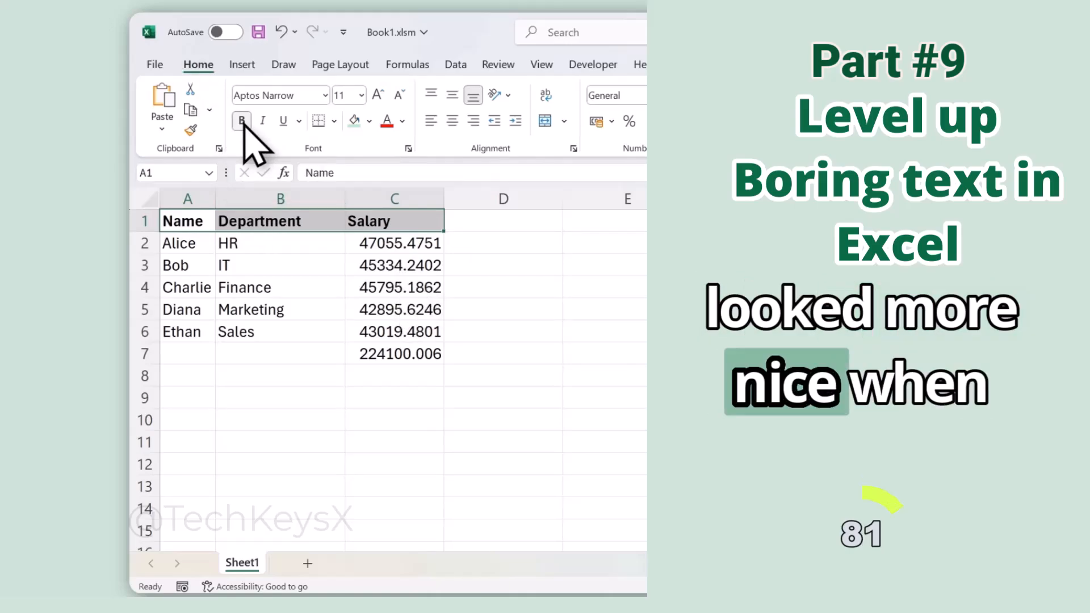
pyautogui.click(325, 95)
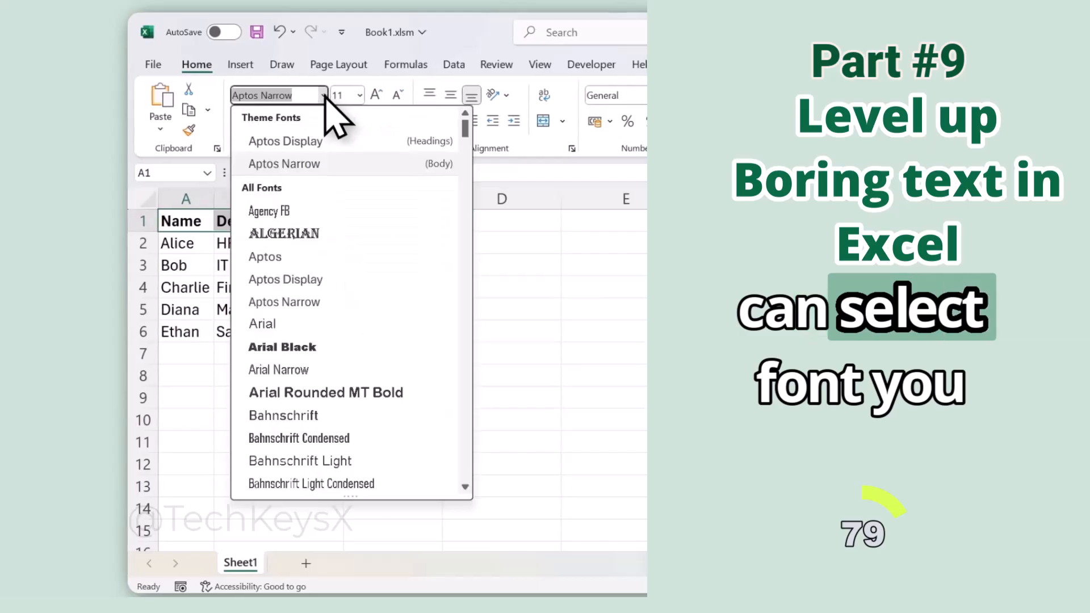
pyautogui.scroll(-5, 295, 318)
pyautogui.scroll(-8, 301, 331)
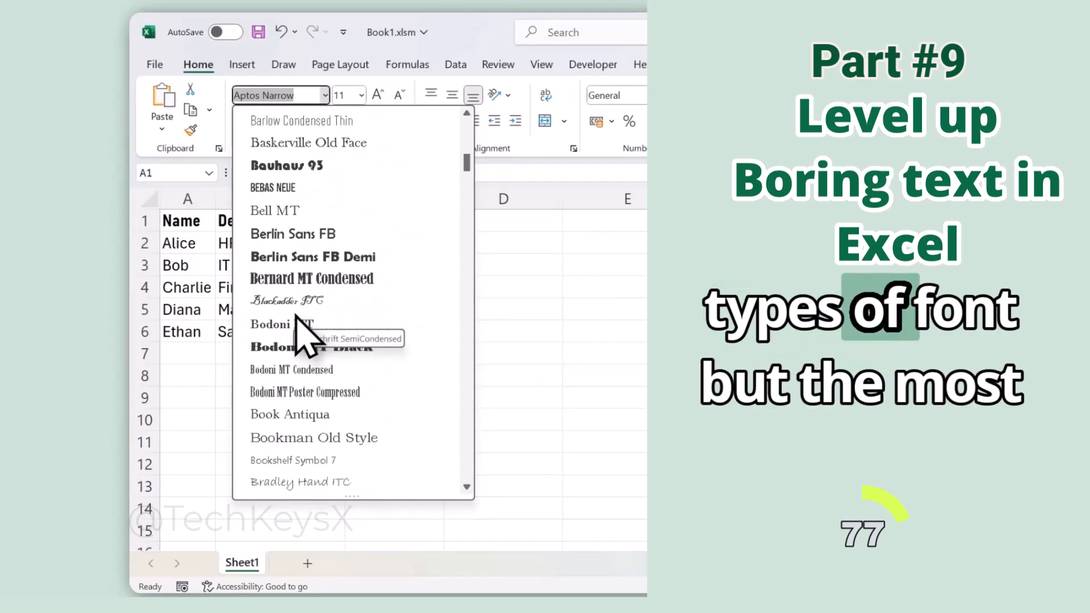
pyautogui.scroll(12, 298, 330)
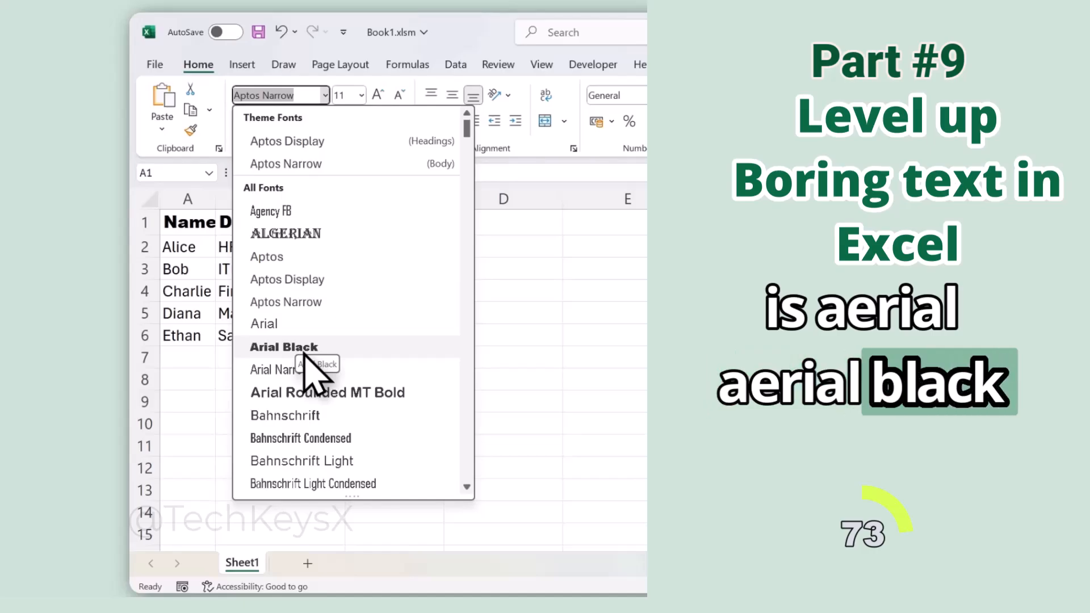
pyautogui.click(304, 352)
pyautogui.click(361, 96)
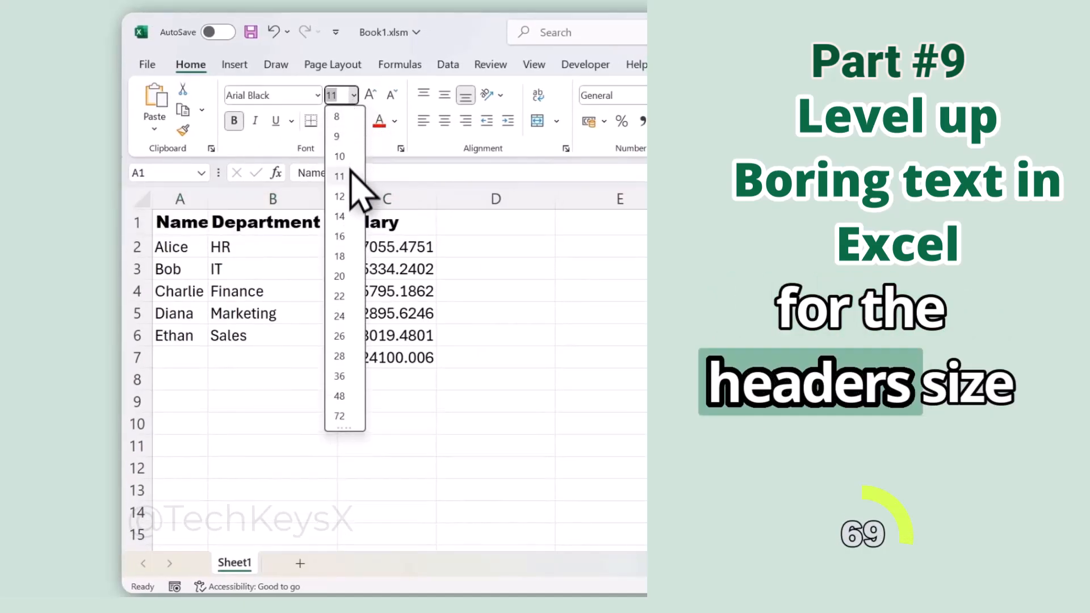
pyautogui.click(347, 217)
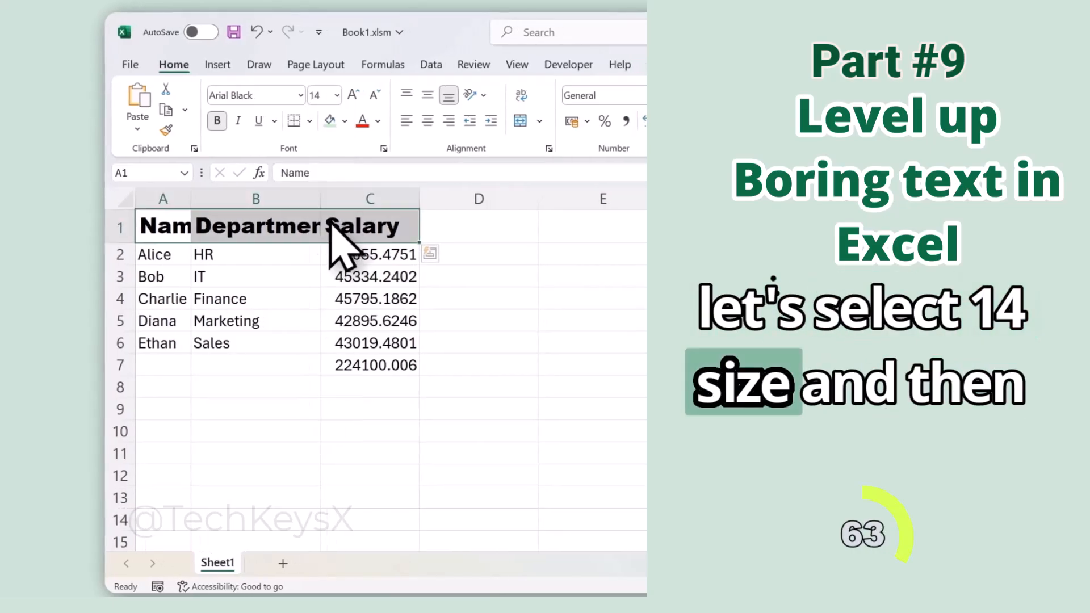
# - Fill the header cells with a light blue theme colour and autofit columns A and B to the enlarged headings
pyautogui.click(361, 121)
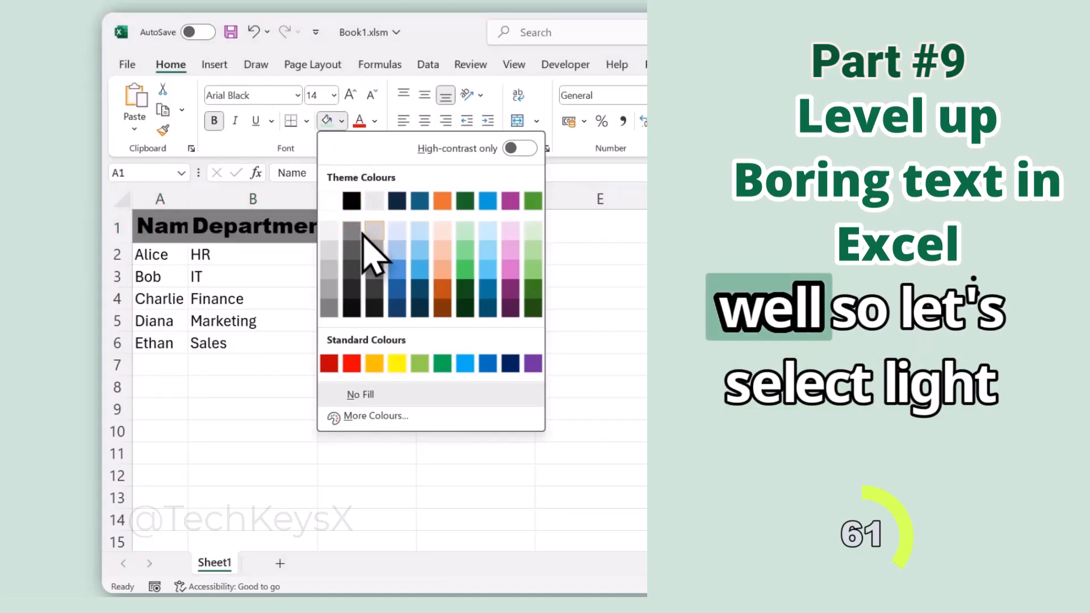
pyautogui.click(396, 231)
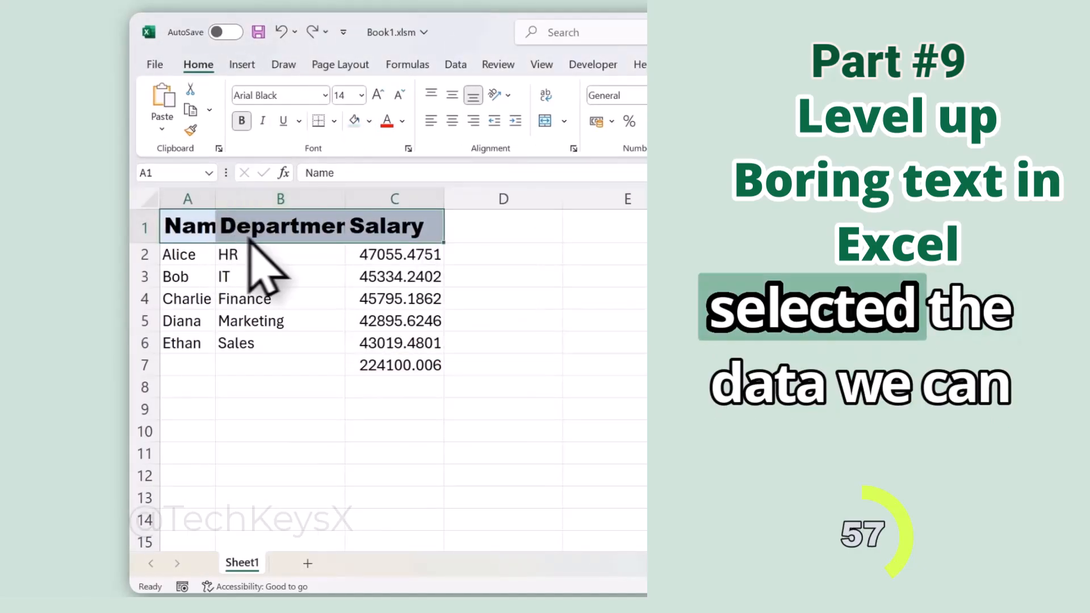
pyautogui.doubleClick(216, 200)
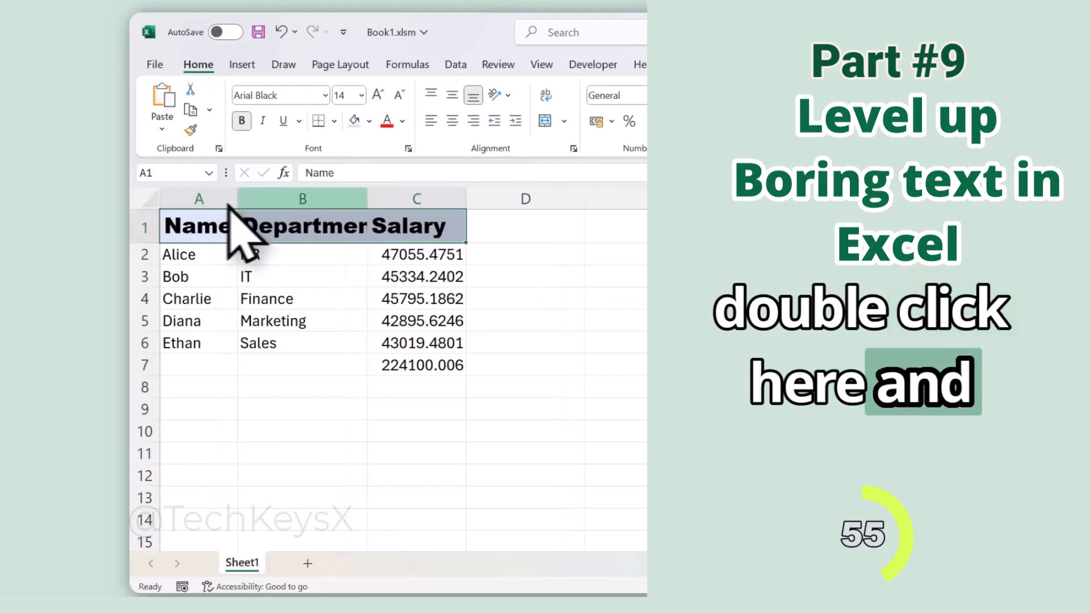
pyautogui.doubleClick(369, 196)
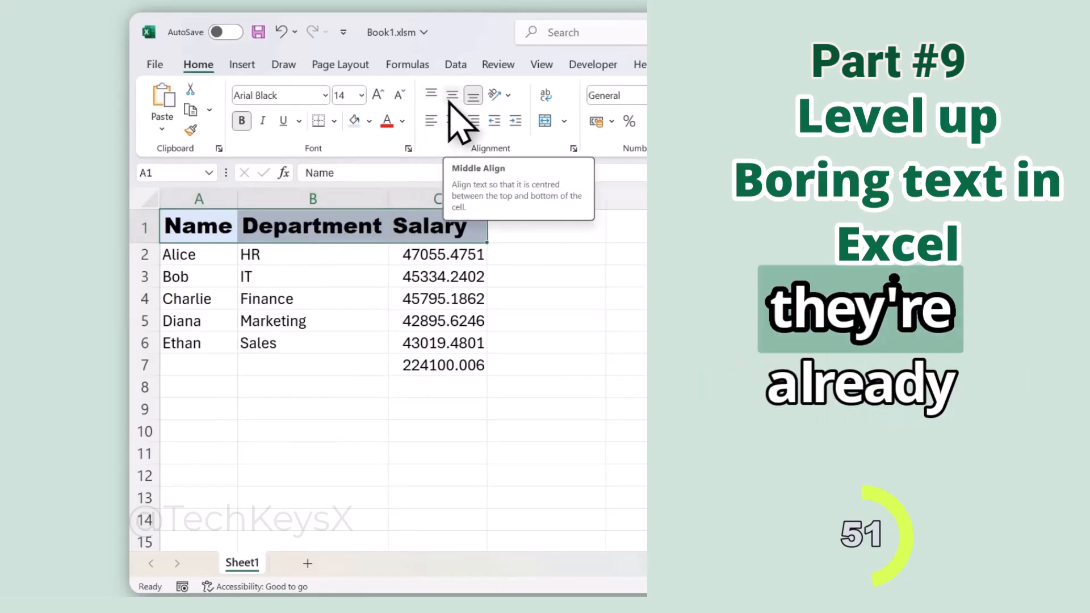
# - Centre the header text vertically and horizontally and apply all borders to the header cells
pyautogui.click(453, 96)
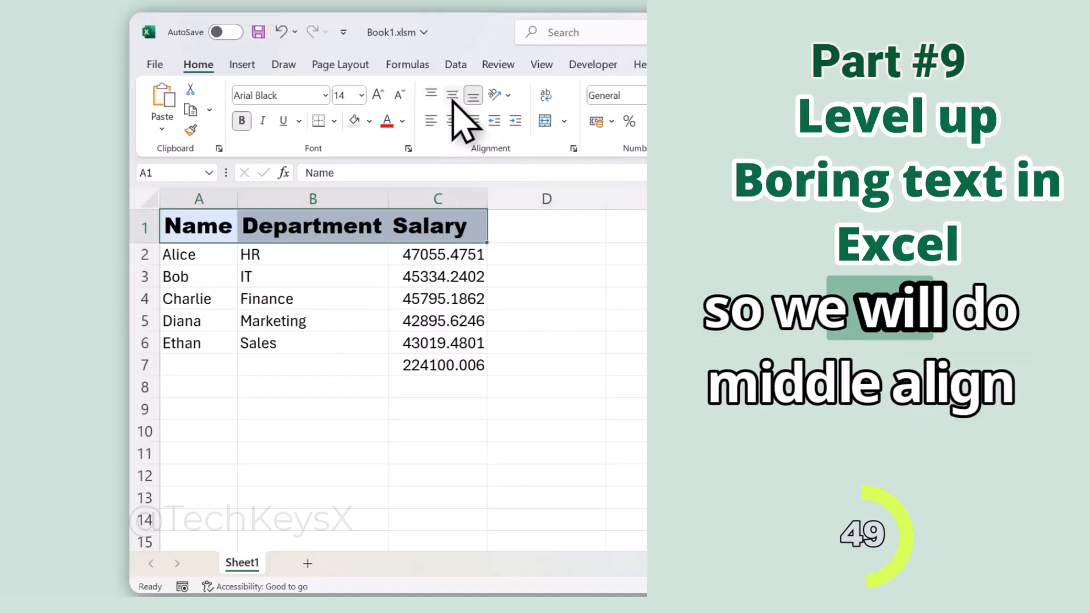
pyautogui.click(325, 127)
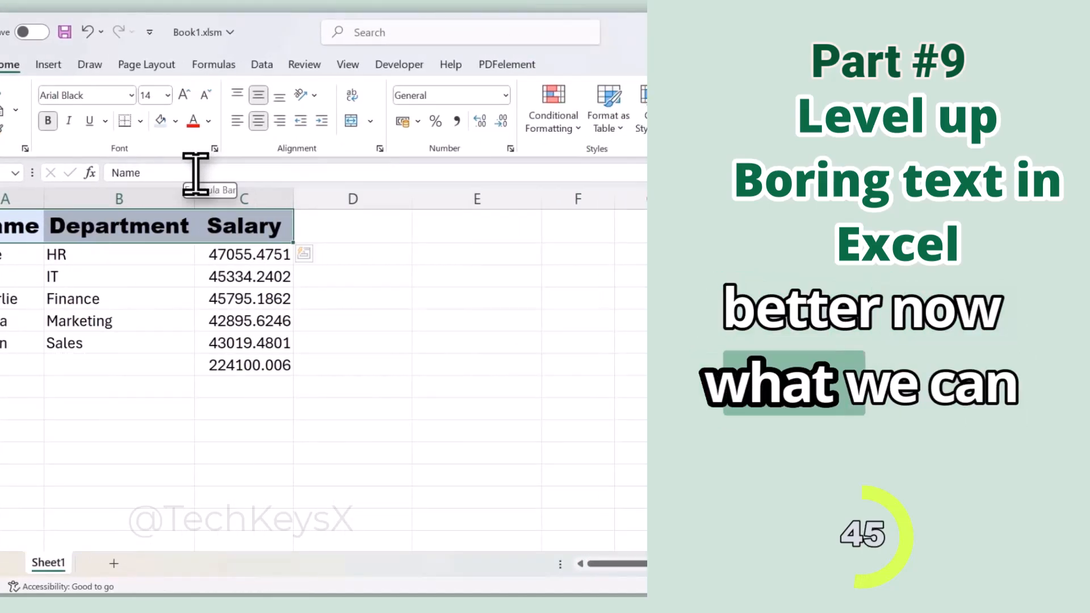
pyautogui.click(140, 122)
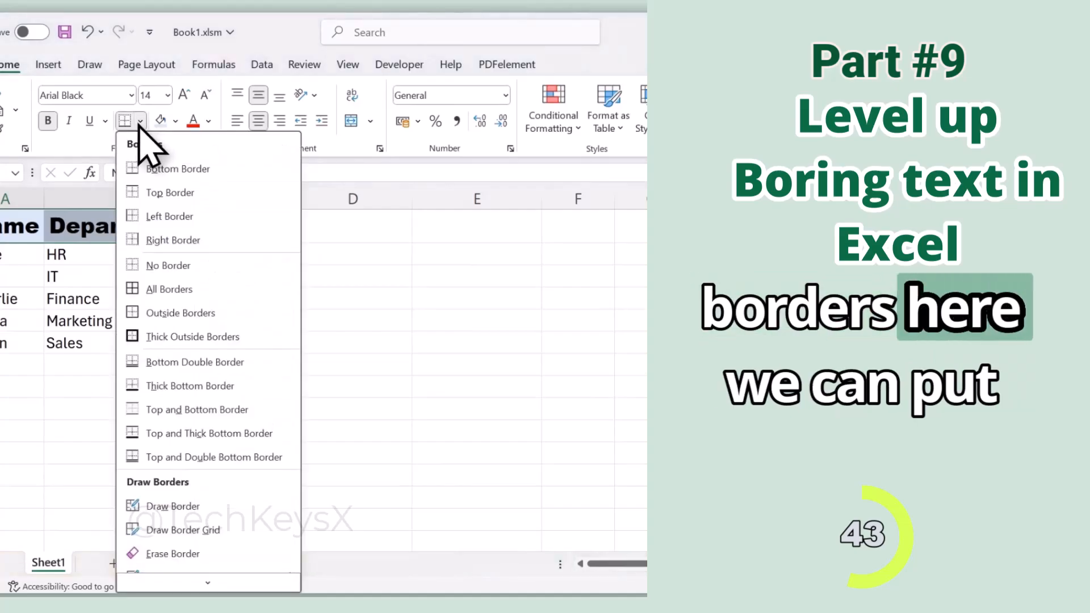
pyautogui.click(170, 289)
# - Format the salary values in C2:C7 as Currency with no decimal places
pyautogui.moveTo(21, 256); pyautogui.dragTo(54, 256)
pyautogui.moveTo(214, 254); pyautogui.dragTo(445, 373)
pyautogui.click(270, 322)
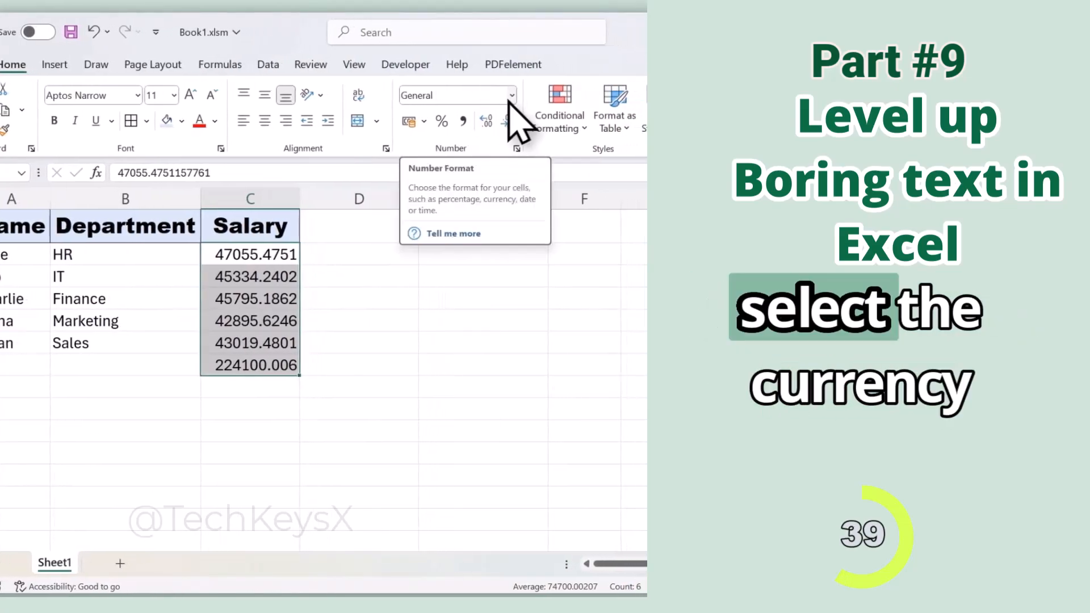
pyautogui.click(544, 95)
pyautogui.click(521, 202)
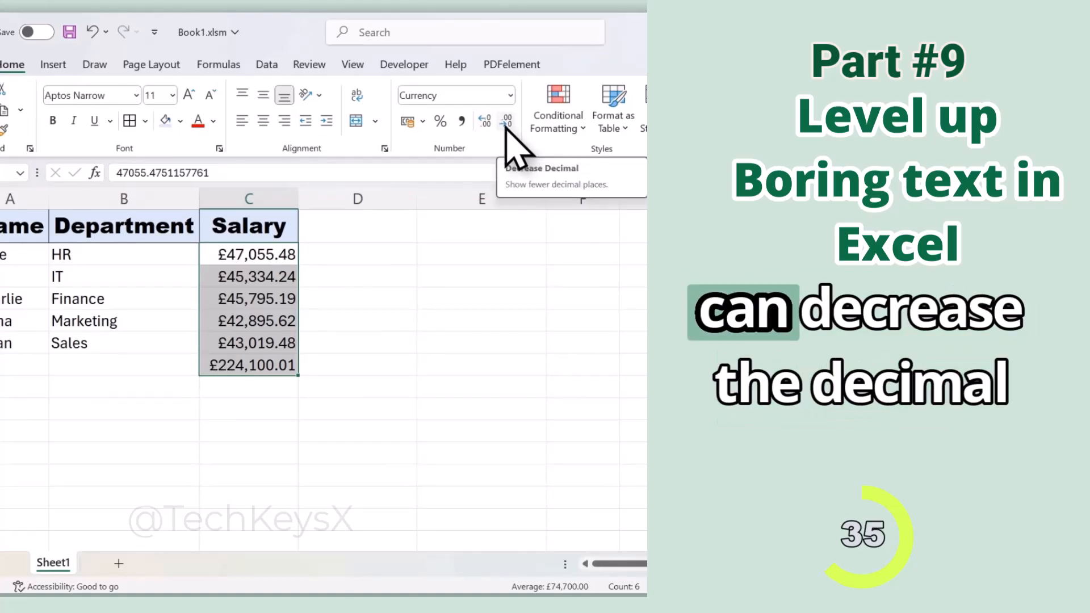
pyautogui.click(506, 124)
pyautogui.click(505, 124)
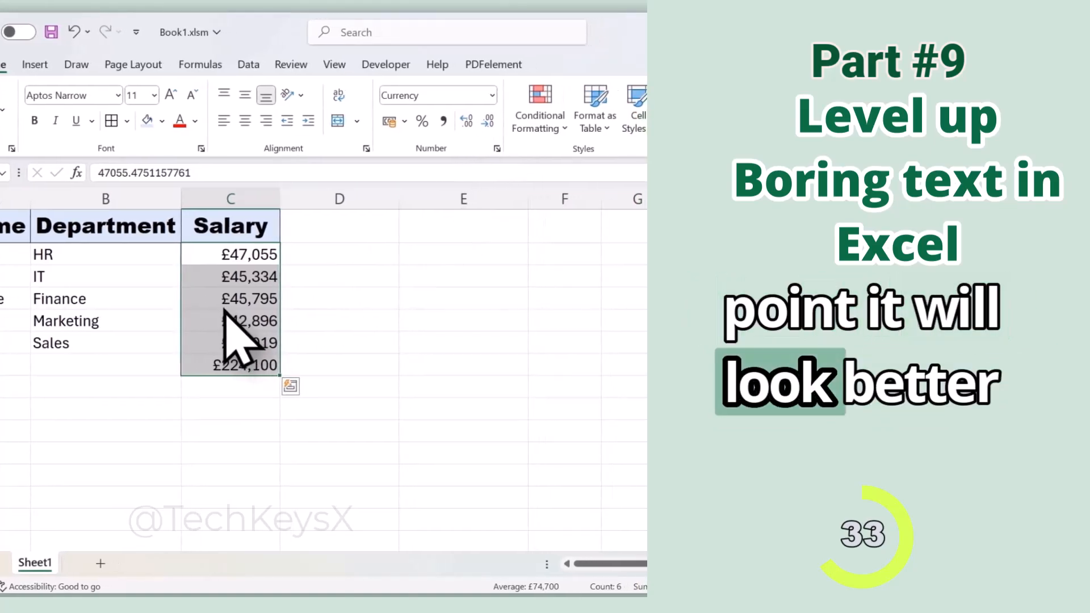
# - Set the font size of the table data A2:C7 to 10, keeping the Aptos Narrow font
pyautogui.click(347, 252)
pyautogui.moveTo(23, 254); pyautogui.dragTo(223, 364)
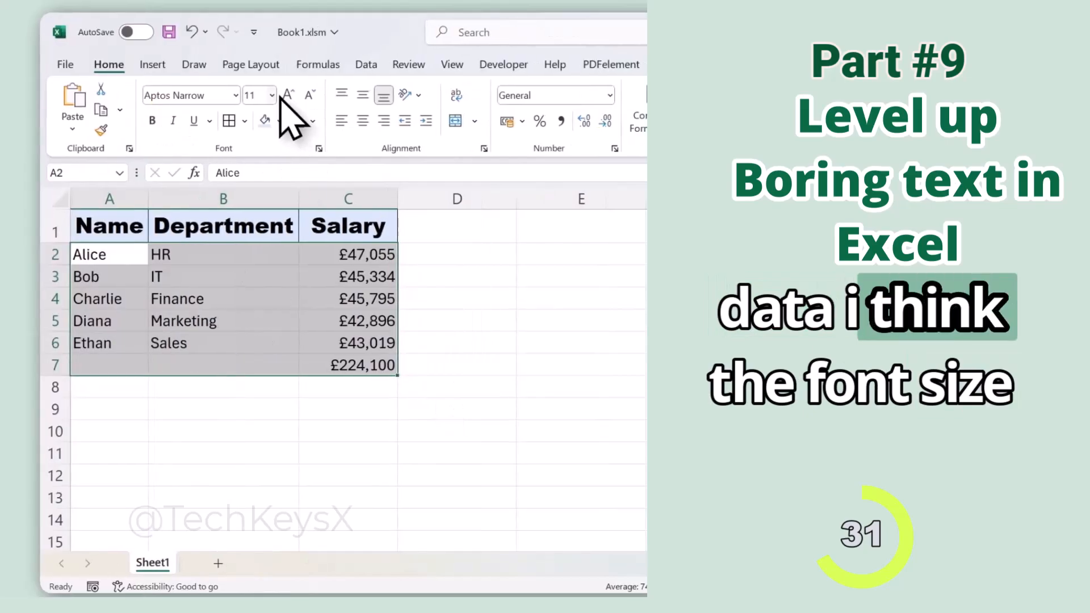
pyautogui.click(361, 95)
pyautogui.click(272, 156)
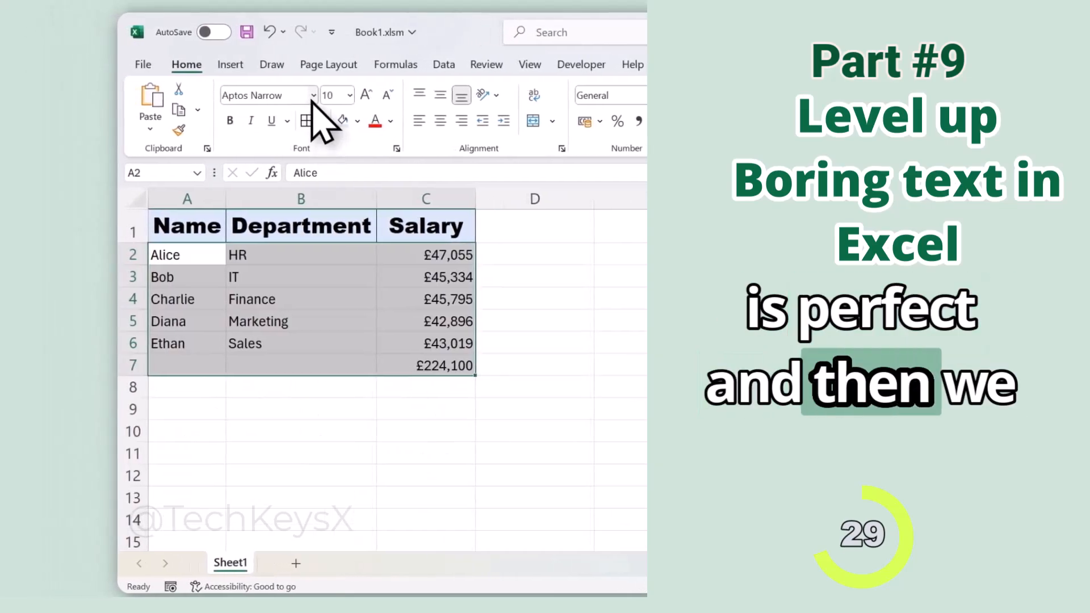
pyautogui.click(250, 95)
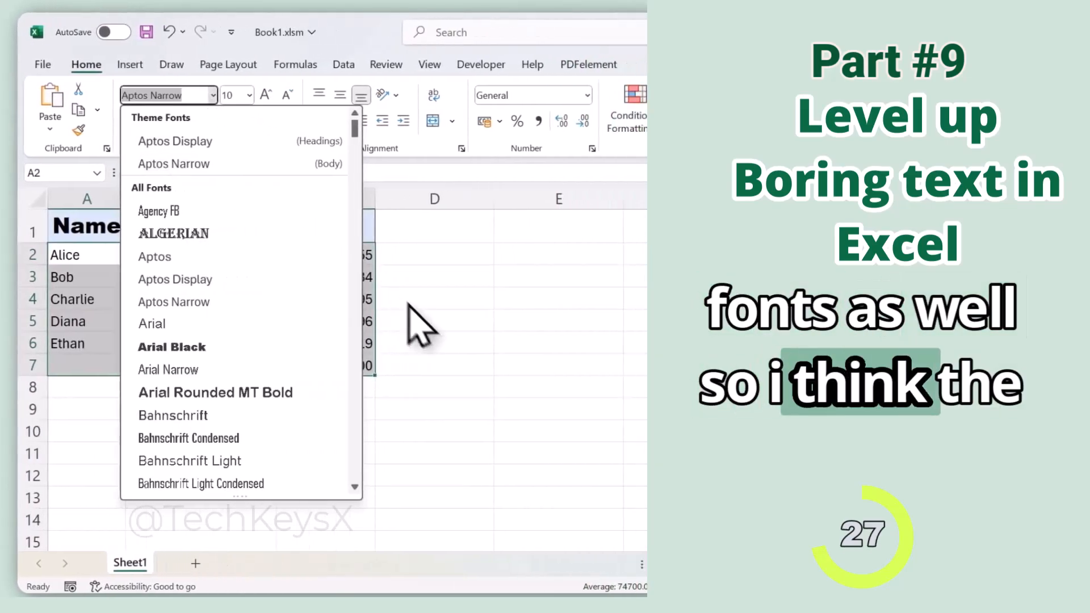
pyautogui.click(511, 303)
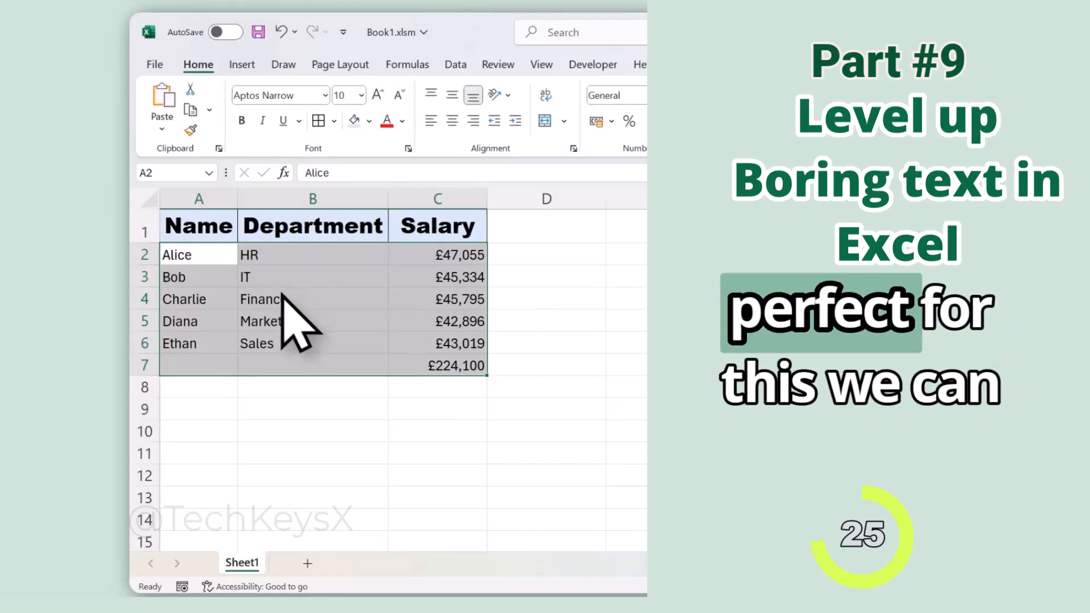
# - Fill the data cells A2:C7 with light green and apply all borders to them
pyautogui.click(369, 120)
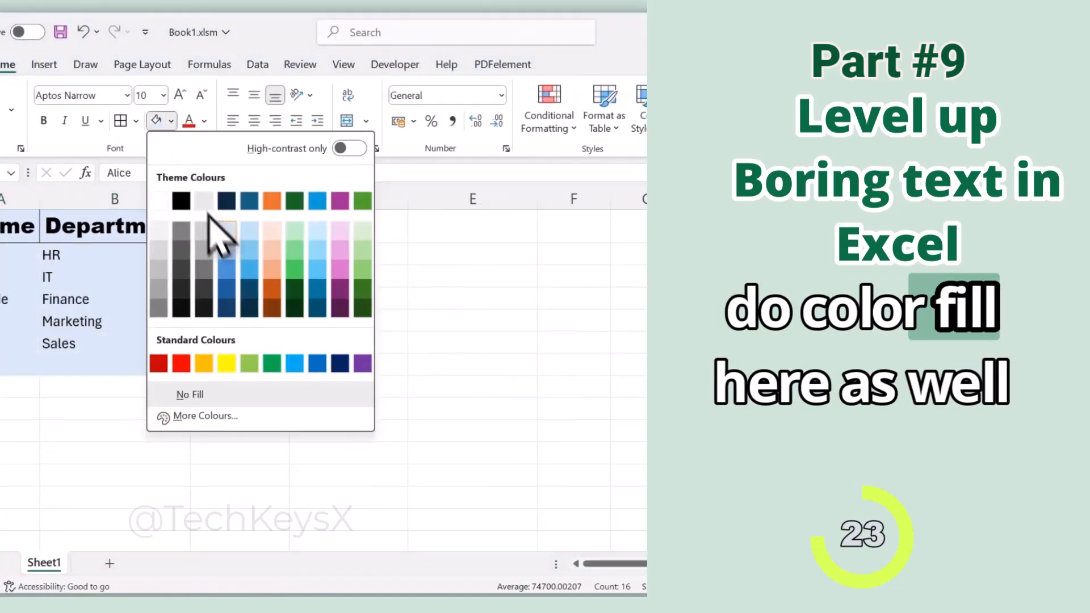
pyautogui.click(299, 239)
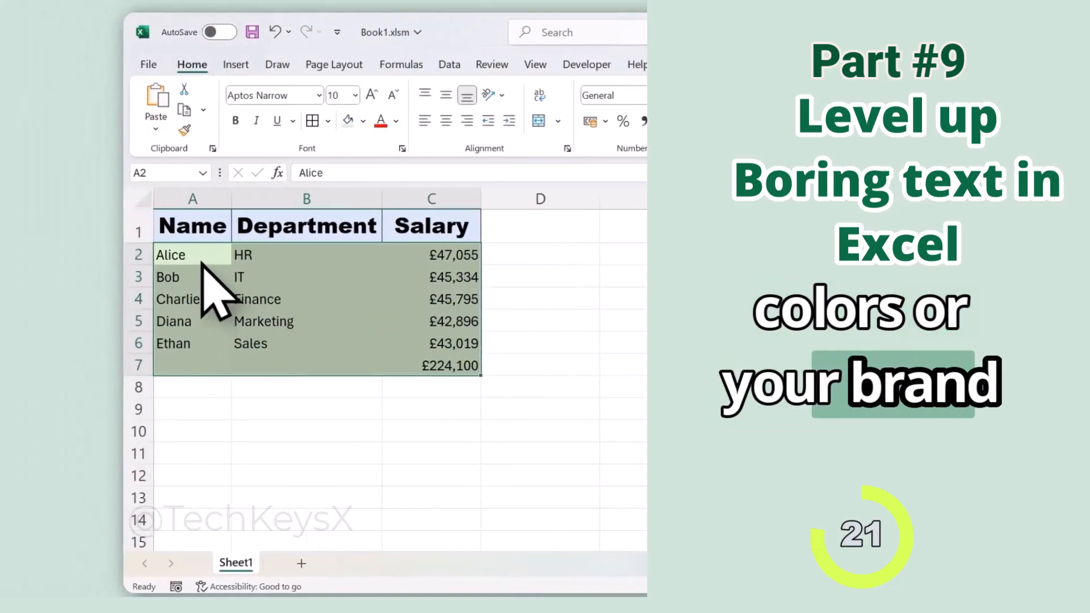
pyautogui.click(322, 121)
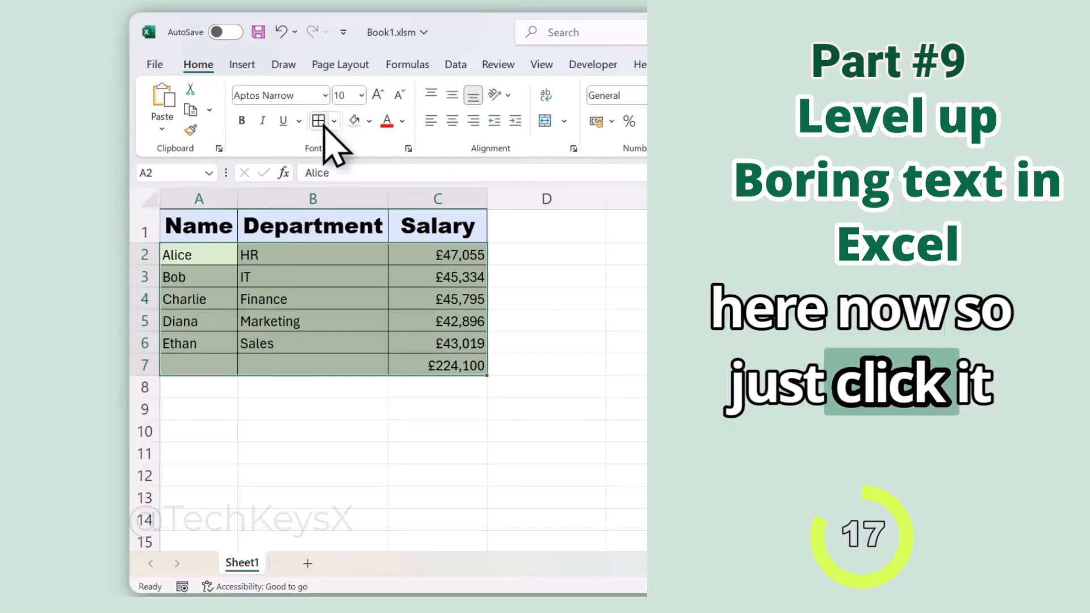
pyautogui.click(539, 279)
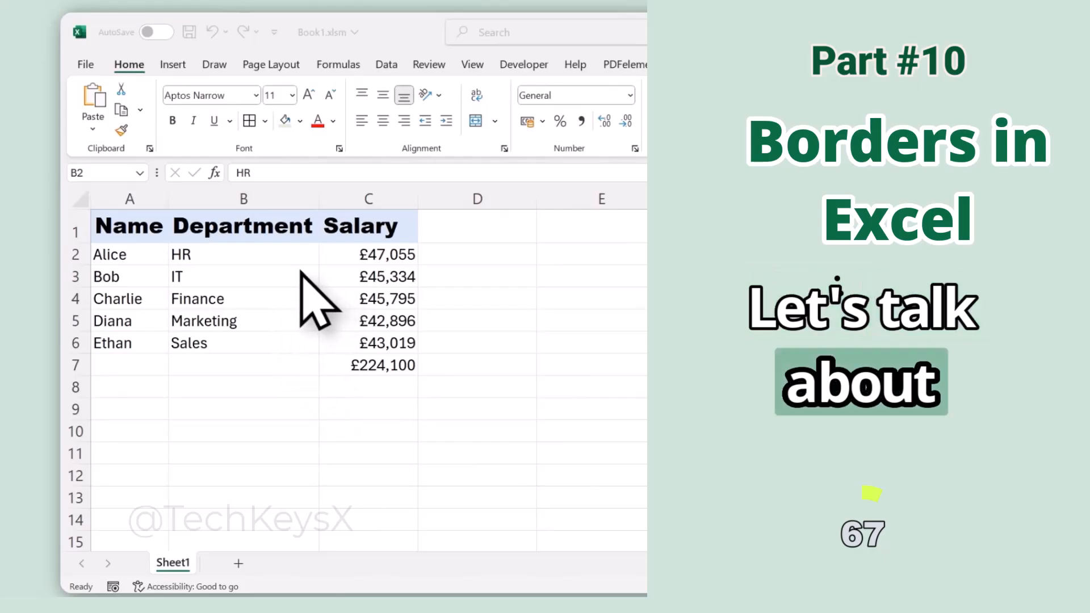
# - For the table A1:C7, set thick solid outline and inside borders and choose dark blue as the border line colour
pyautogui.moveTo(164, 226); pyautogui.dragTo(358, 363)
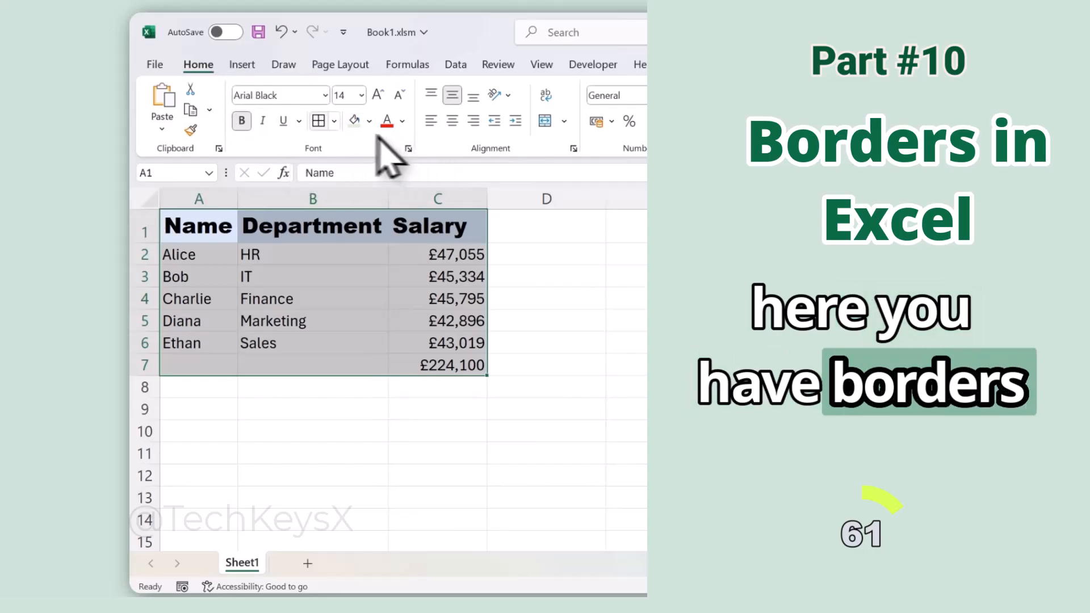
pyautogui.click(335, 122)
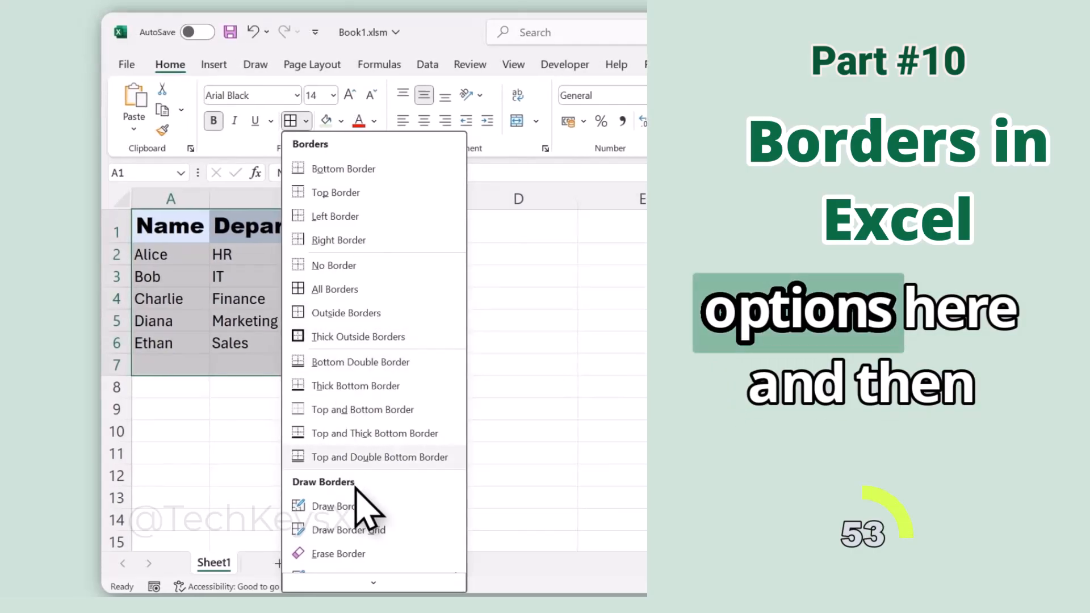
pyautogui.scroll(-2, 352, 500)
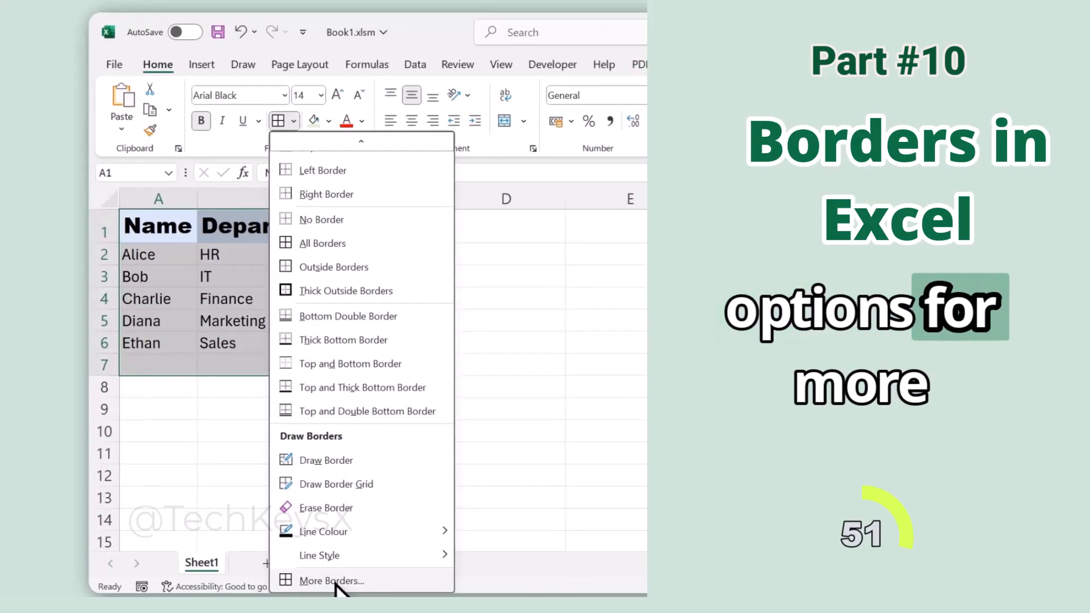
pyautogui.click(334, 581)
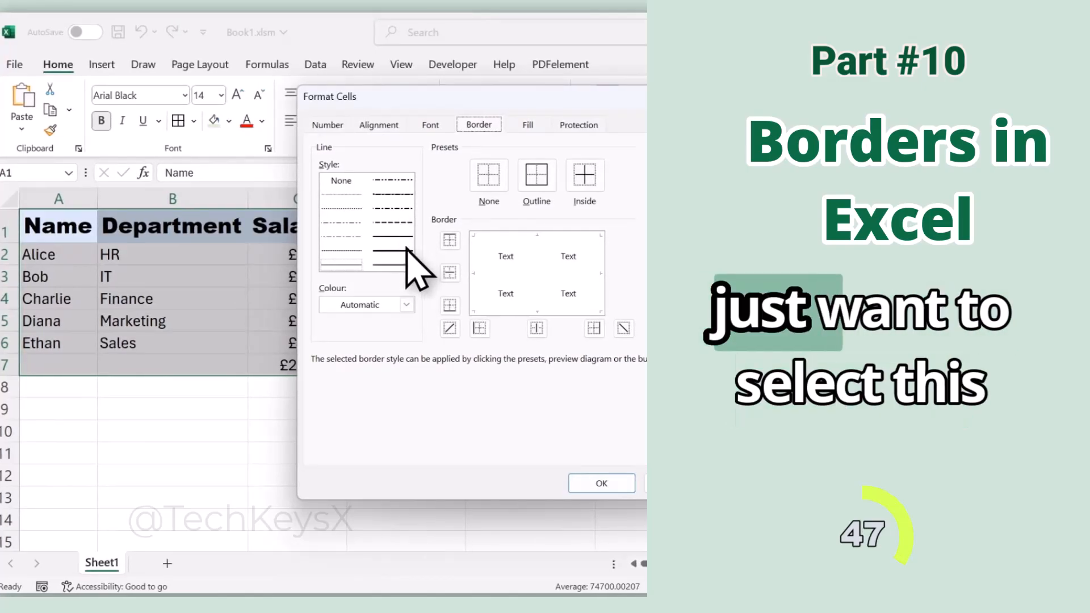
pyautogui.click(392, 250)
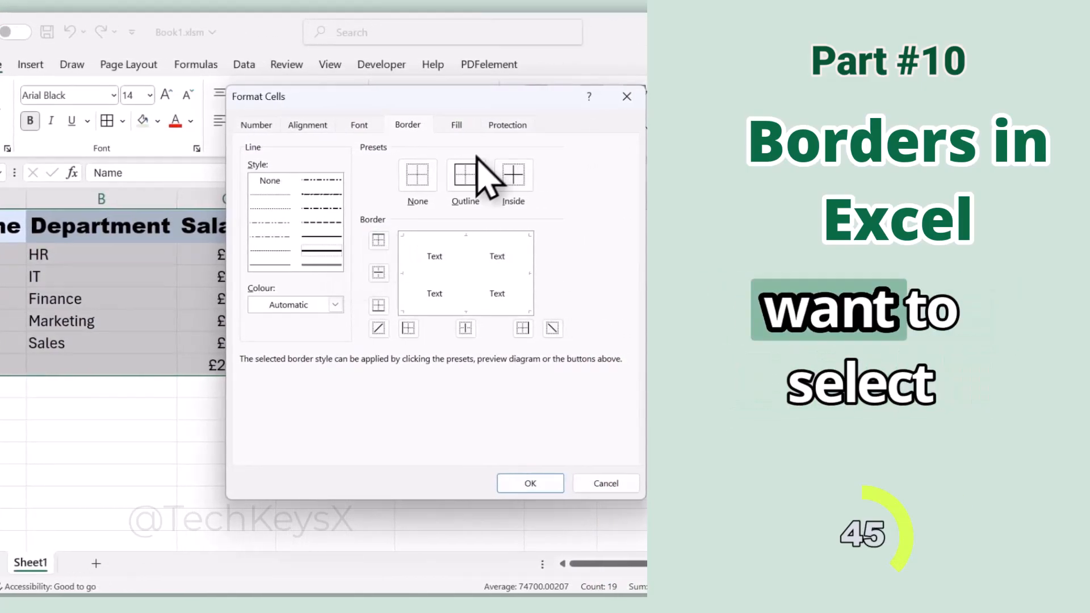
pyautogui.click(546, 177)
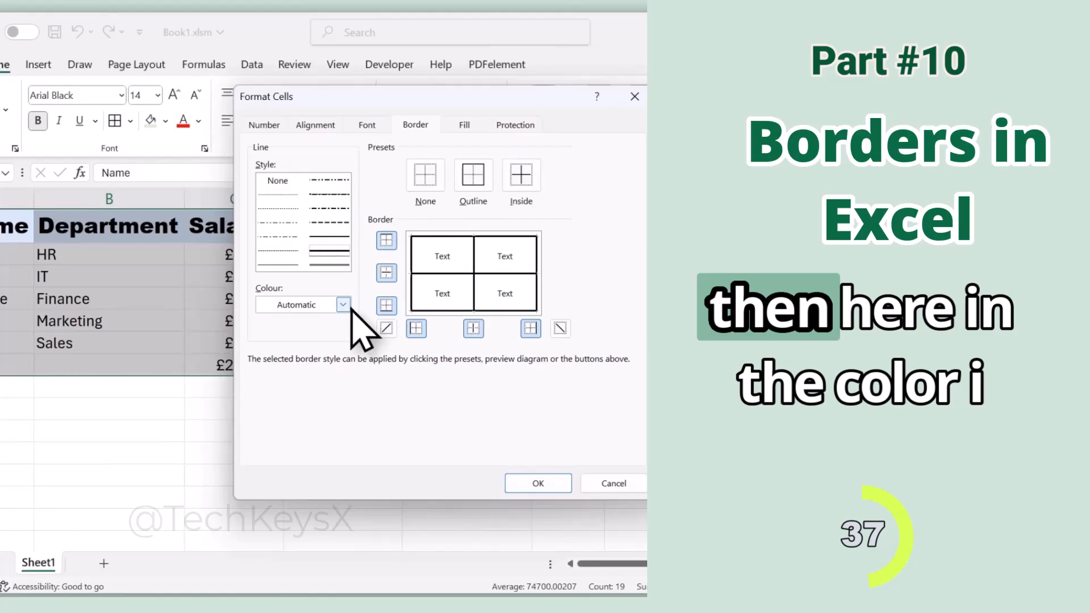
pyautogui.click(345, 306)
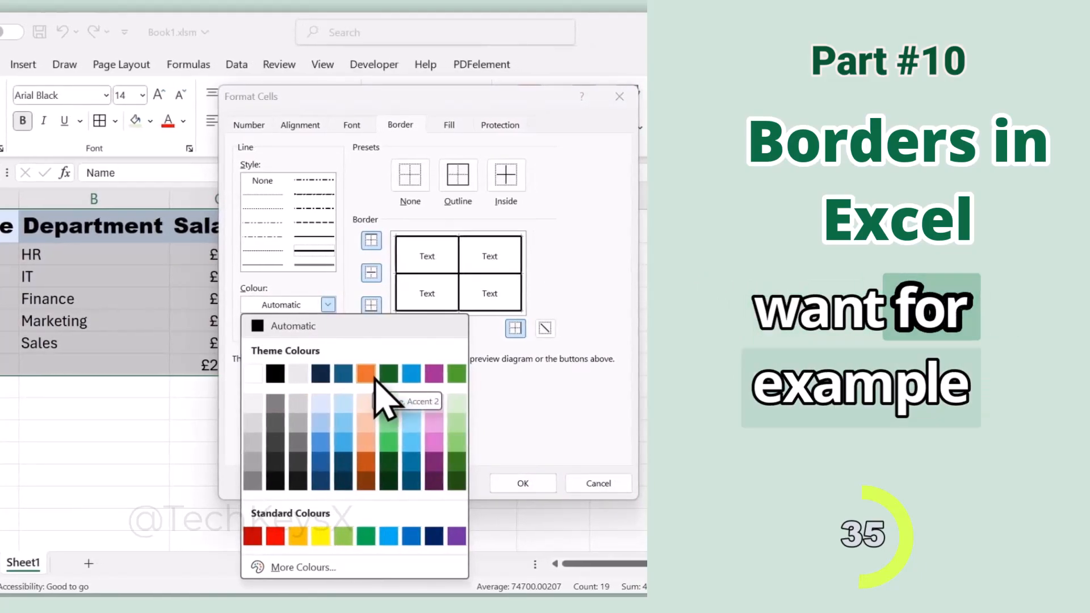
pyautogui.click(345, 377)
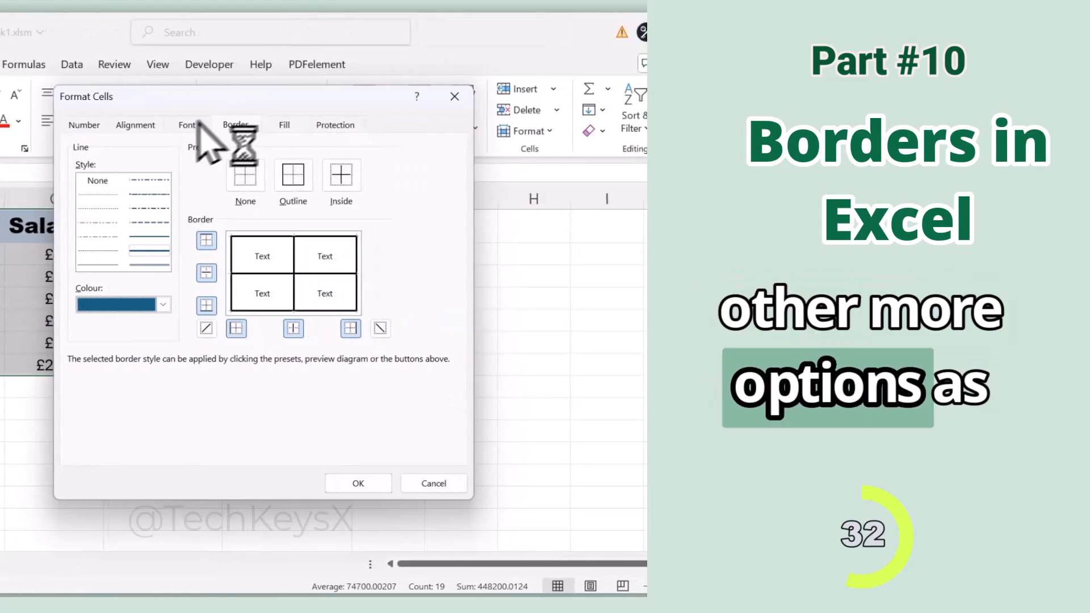
# - Look through the fill and protection settings for the selected cells and return to the border settings
pyautogui.click(287, 126)
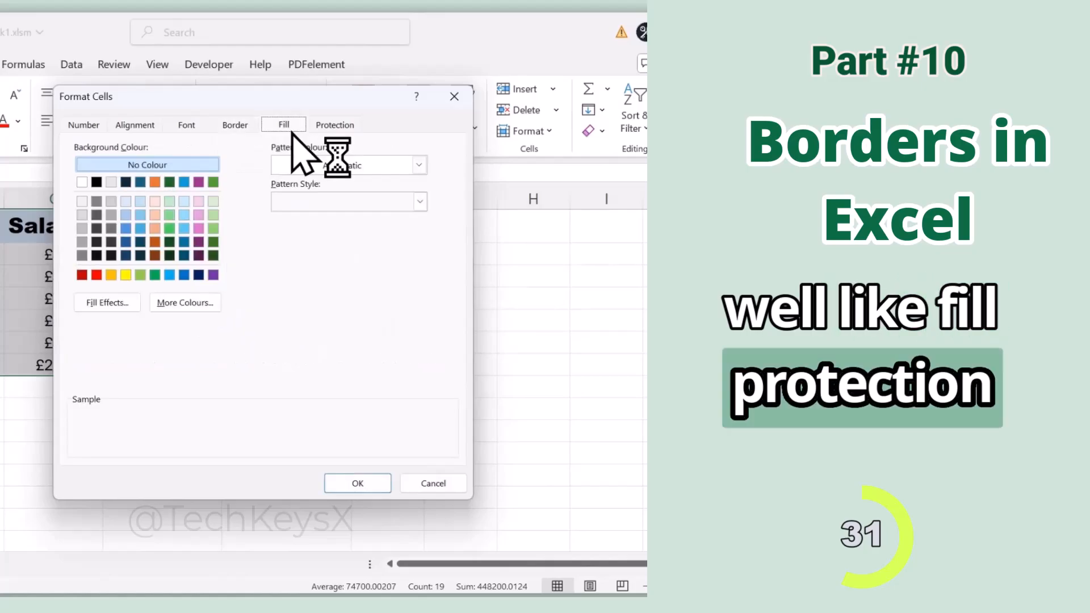
pyautogui.click(311, 129)
pyautogui.click(283, 125)
pyautogui.click(235, 125)
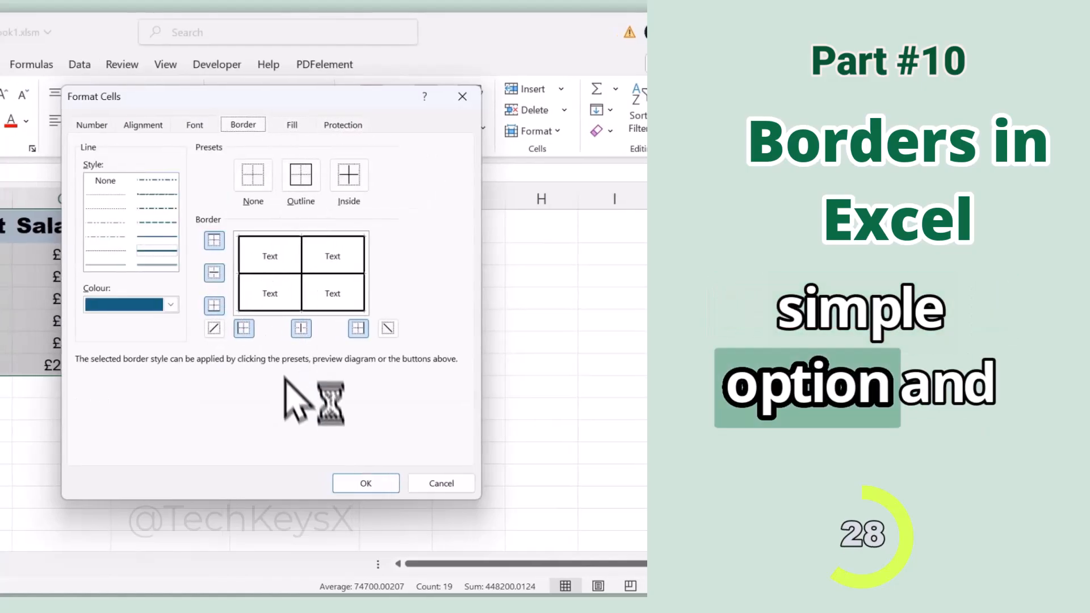
# - Apply the configured thick outline and inside borders to the table A1:C7 and move the selection to an empty cell
pyautogui.click(364, 483)
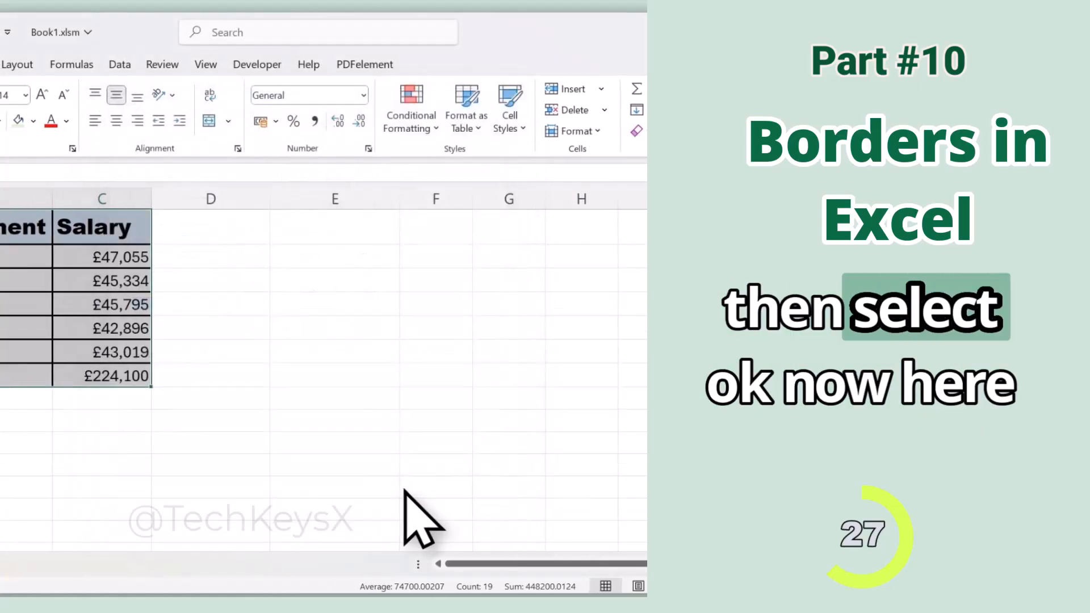
pyautogui.click(260, 419)
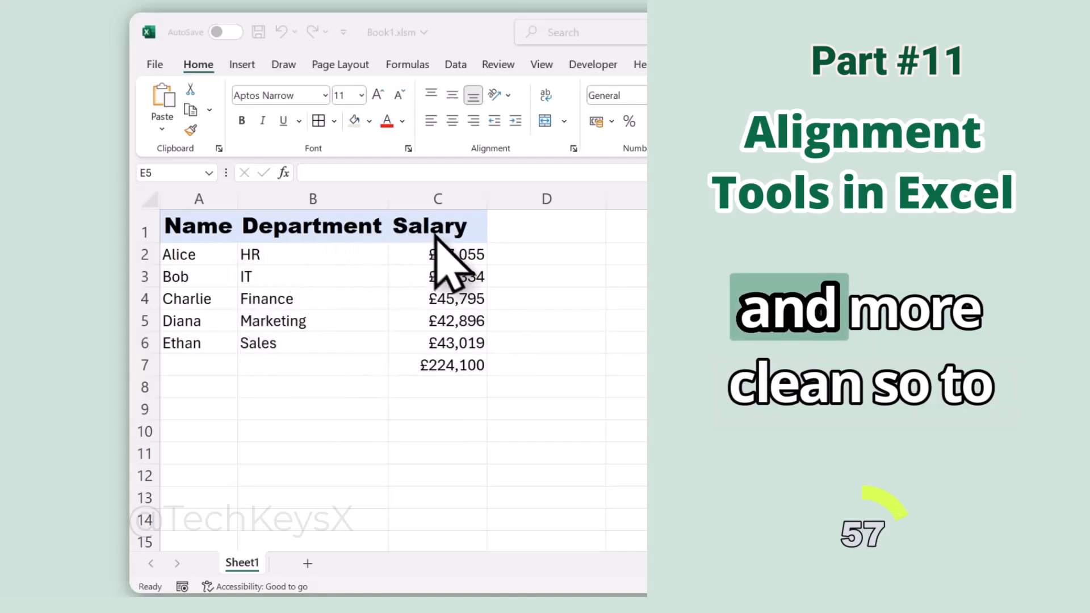
# - Select the table A1:C7 and try out left, centre and right horizontal alignment on its contents
pyautogui.moveTo(193, 227); pyautogui.dragTo(417, 369)
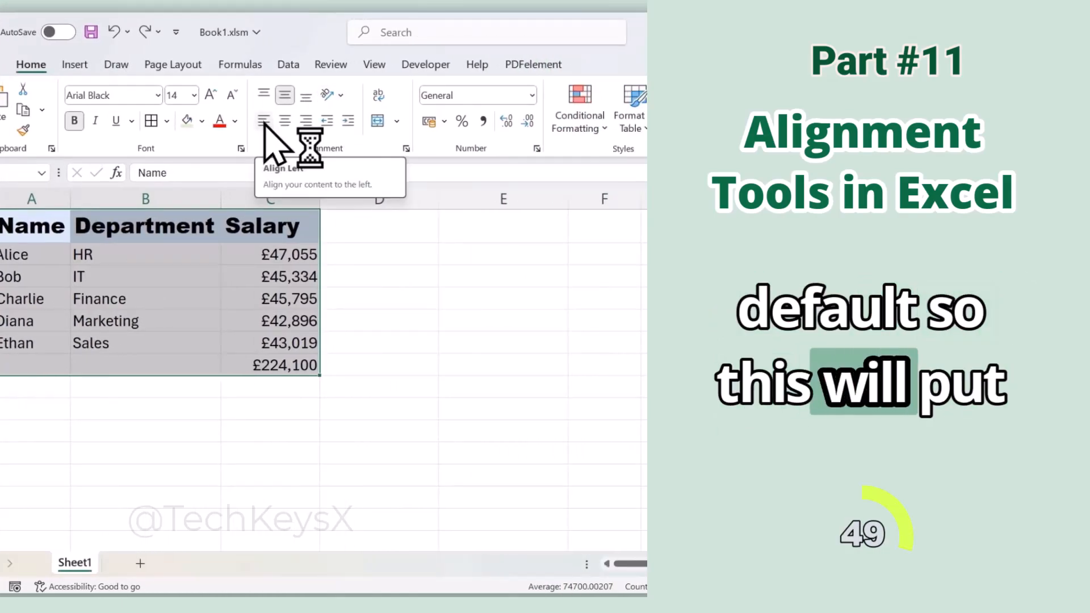
pyautogui.click(263, 121)
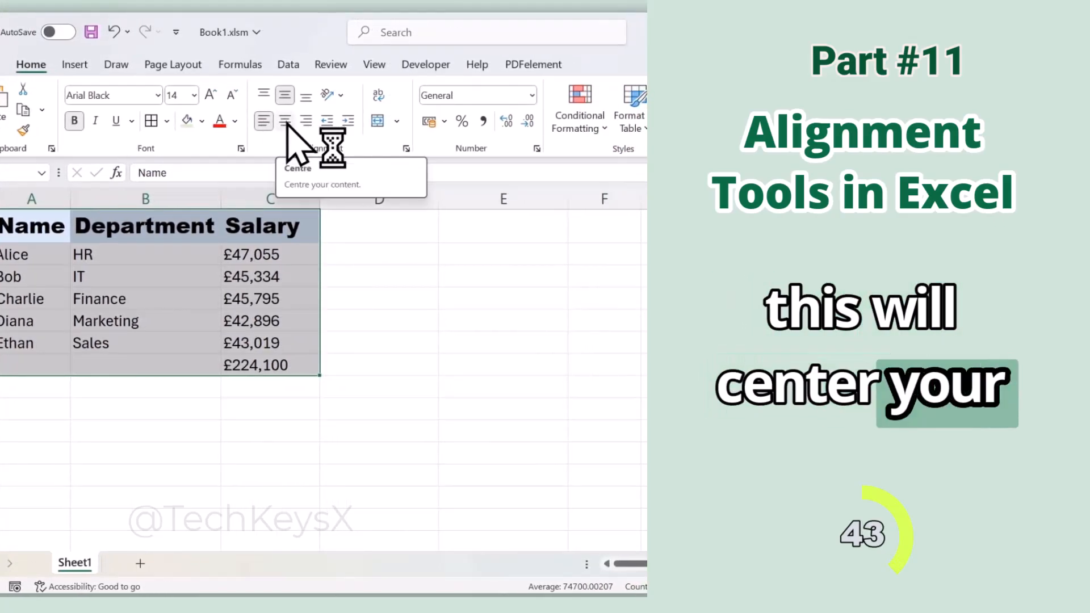
pyautogui.click(286, 121)
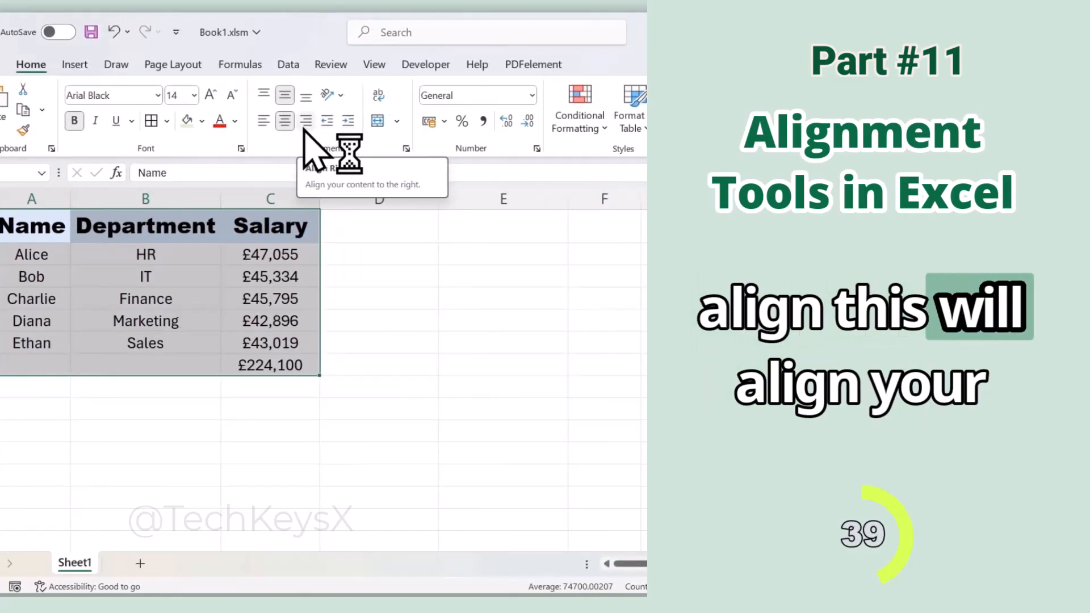
pyautogui.click(306, 126)
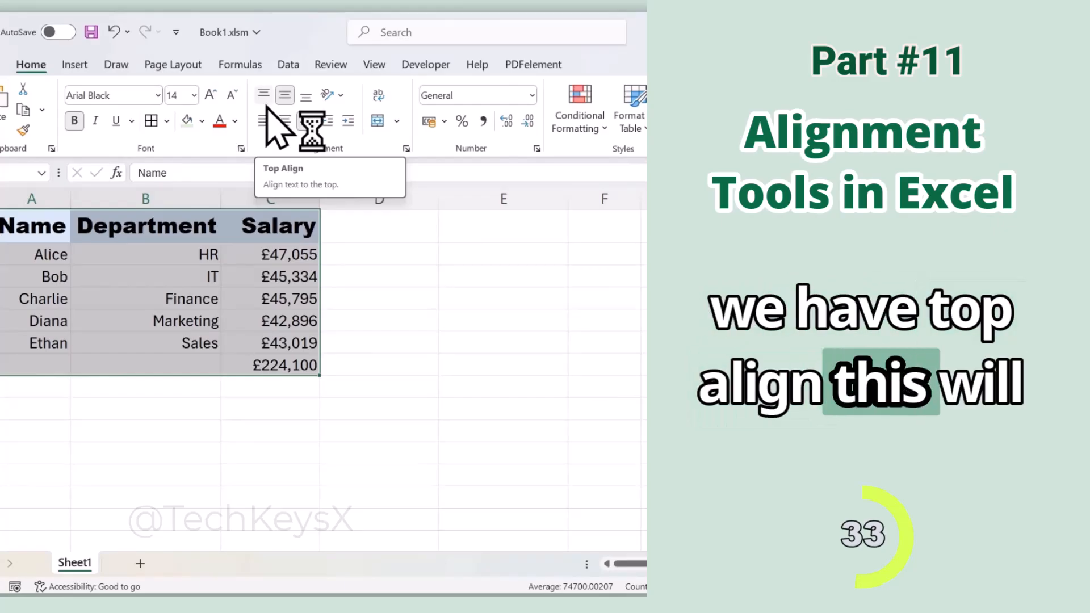
# - Try top and bottom vertical alignment on the table A1:C7, and settle on middle alignment
pyautogui.click(265, 100)
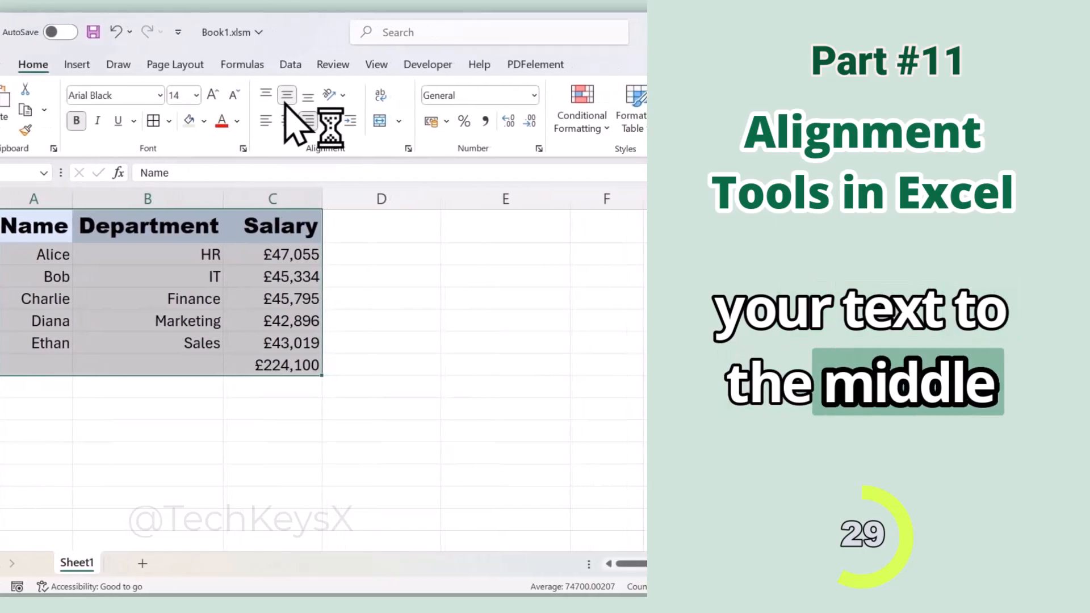
pyautogui.click(306, 98)
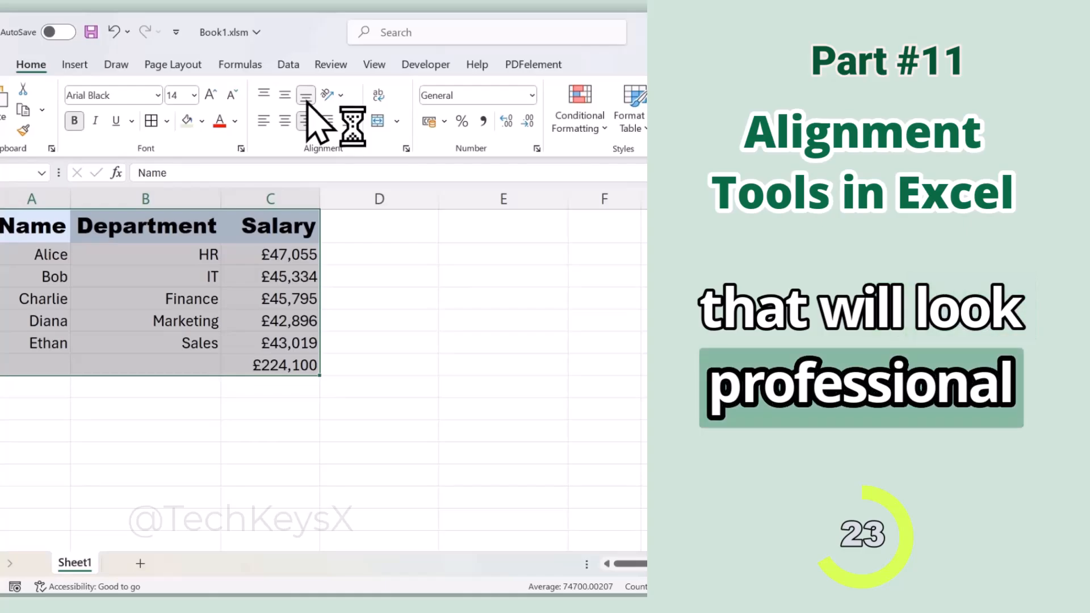
pyautogui.click(290, 99)
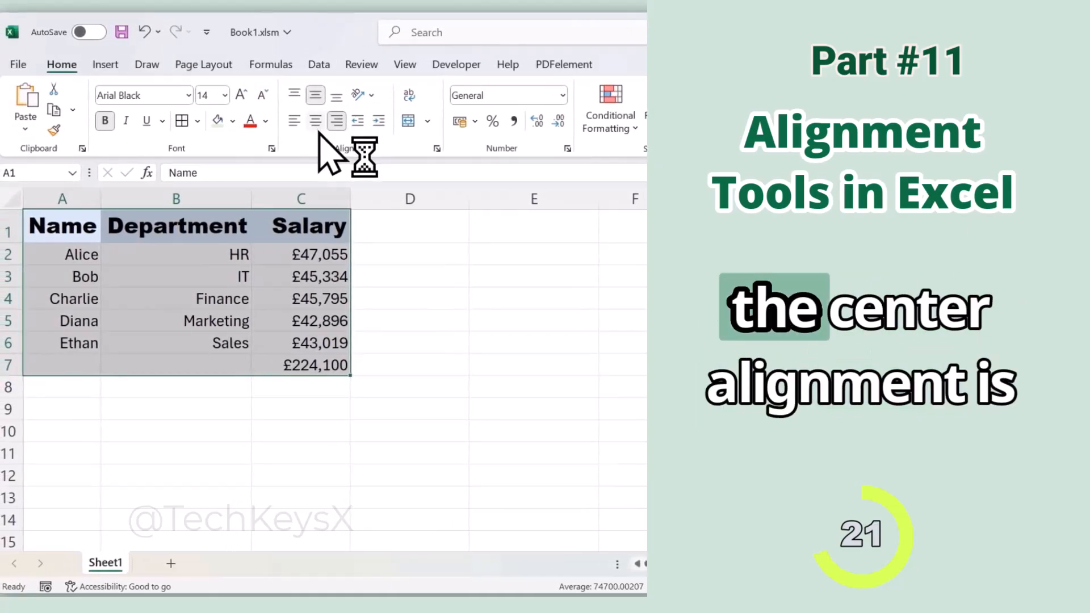
# - Centre the contents of the table A1:C7 horizontally, keeping the vertical alignment at middle
pyautogui.click(288, 127)
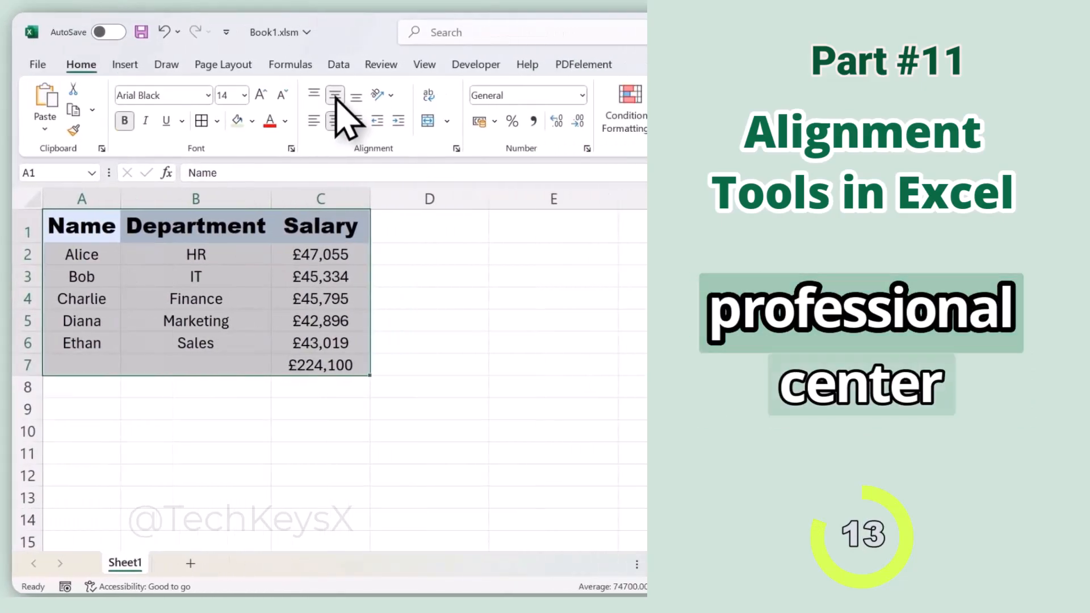
pyautogui.click(335, 121)
pyautogui.click(340, 96)
pyautogui.click(337, 120)
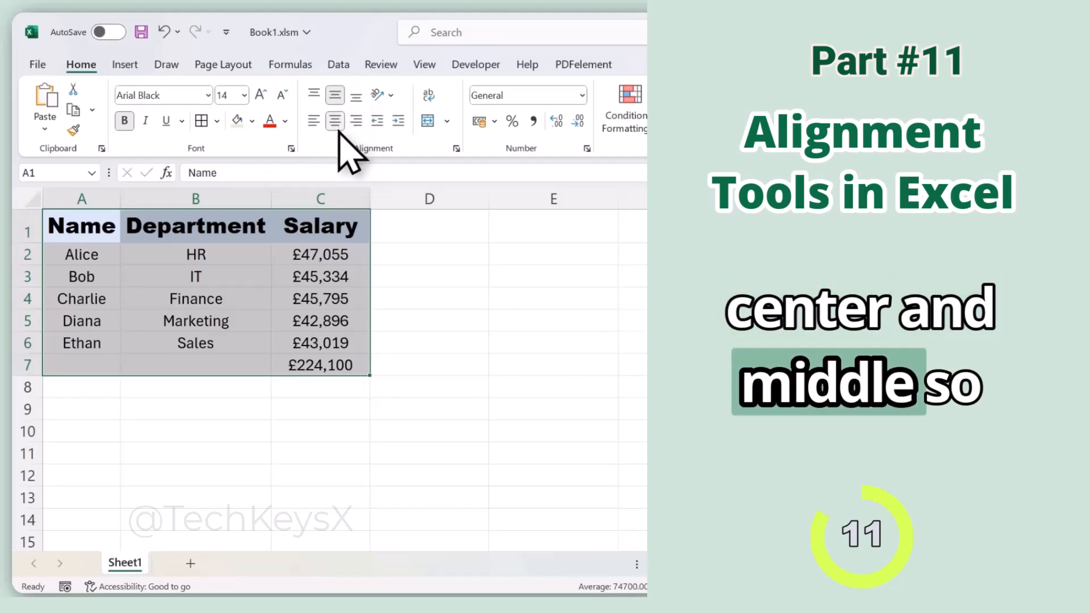